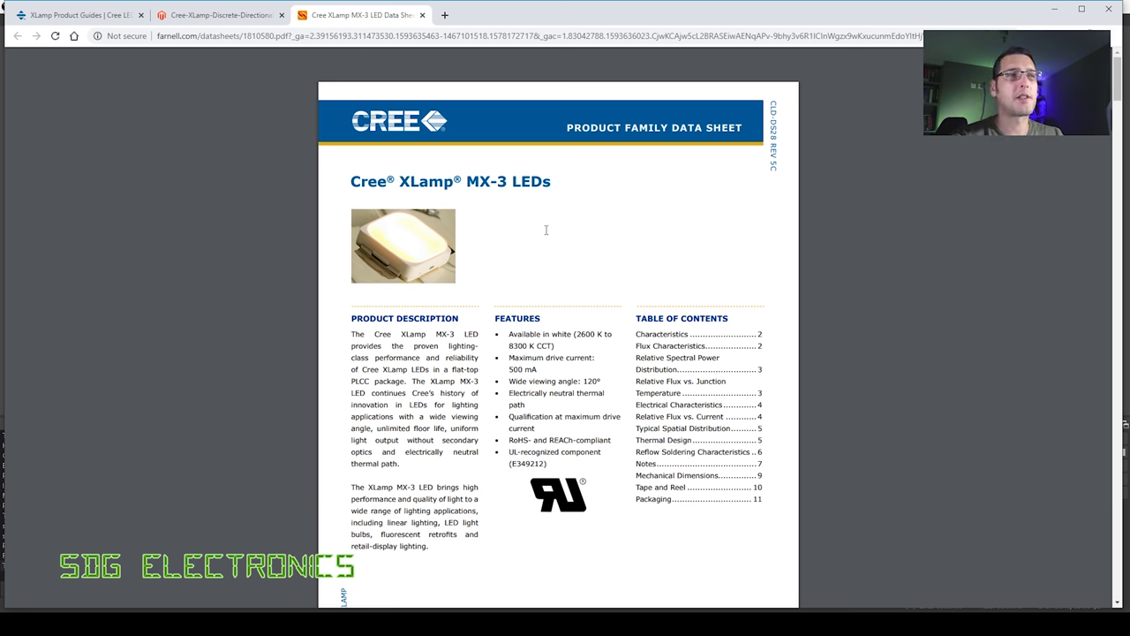
Scroll the MX-3 datasheet to its flux table, then switch to the Cree XLamp Directional feature sheet
scroll(558, 340, down, 10)
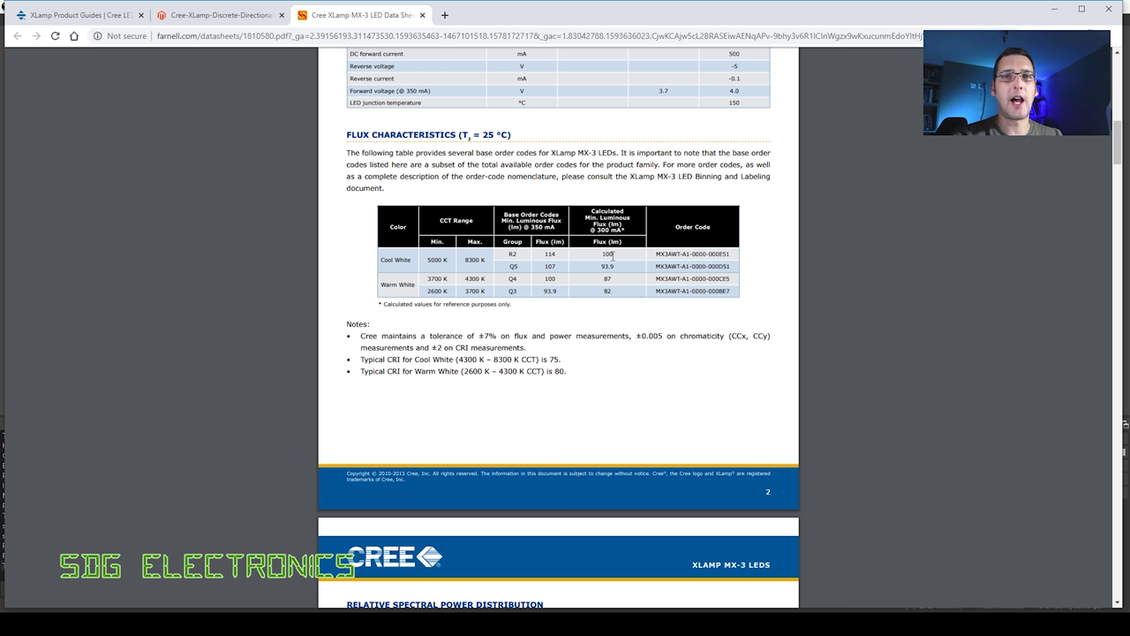
click(220, 15)
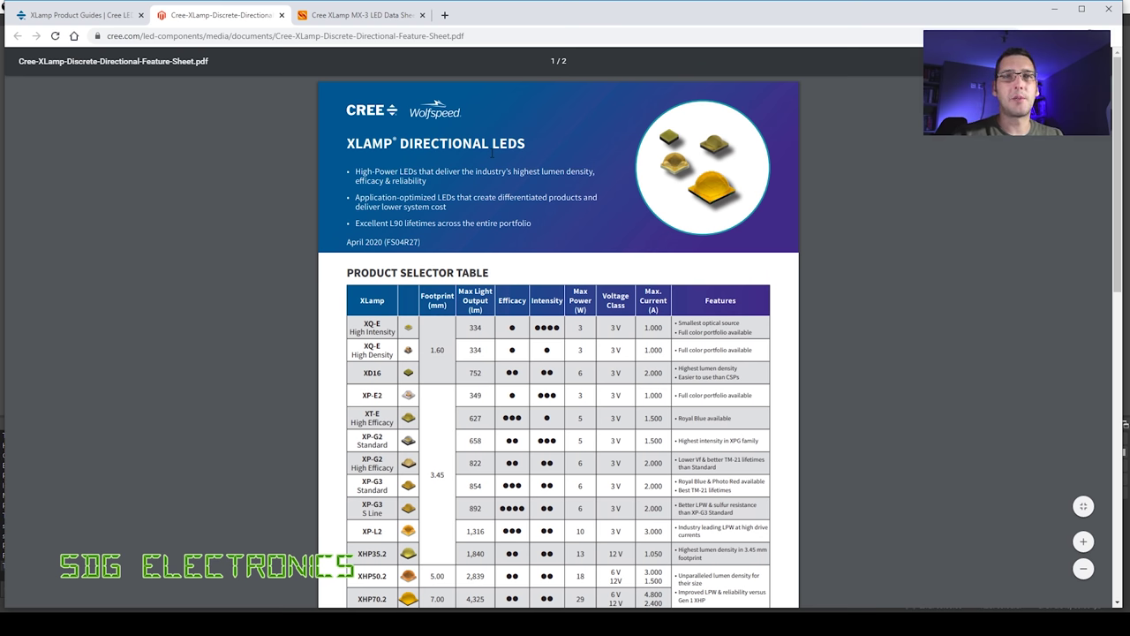
Scroll through the Cree XLamp Directional product selector table
scroll(626, 262, down, 1)
scroll(637, 289, down, 2)
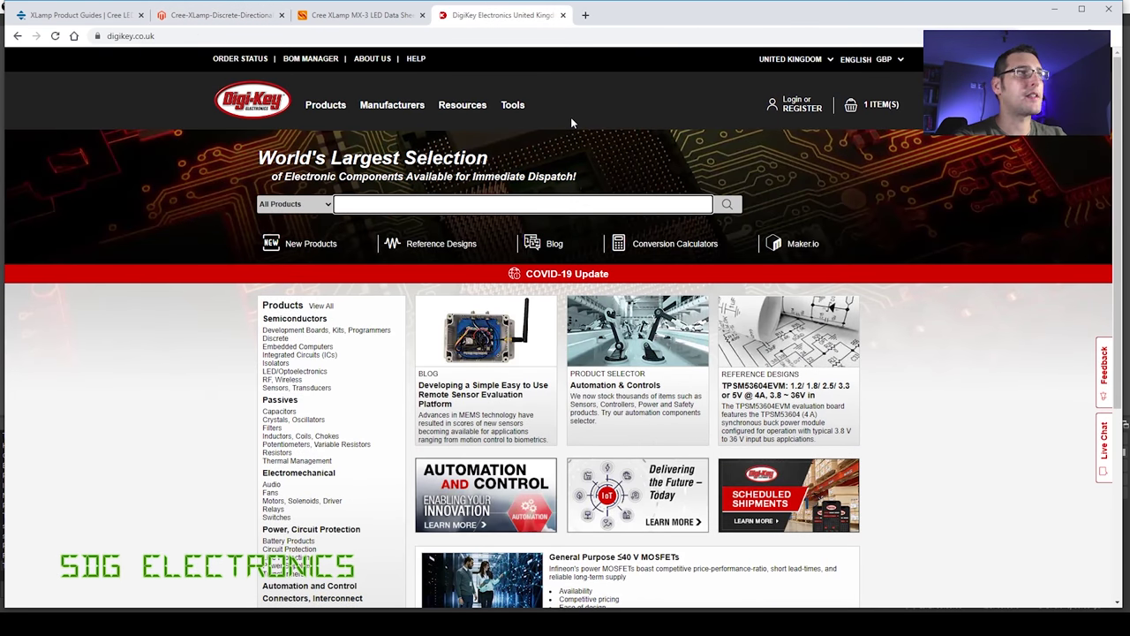
Search Digi-Key for 'cree xt-e' and open the LED Lighting - White results
text(cree x)
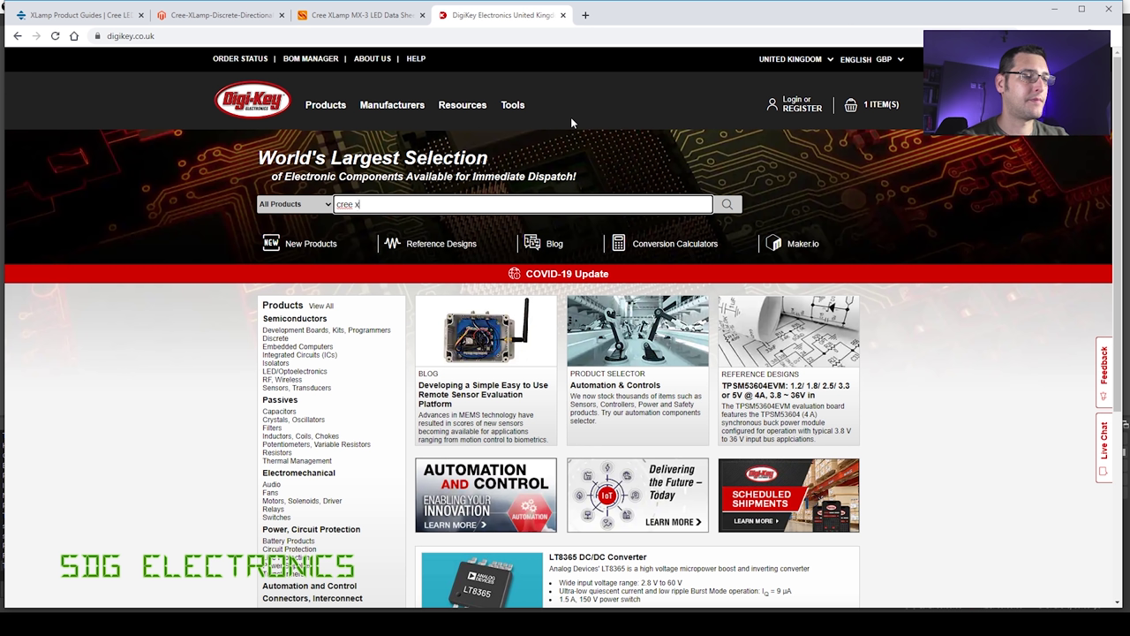
text(t-e)
key(Return)
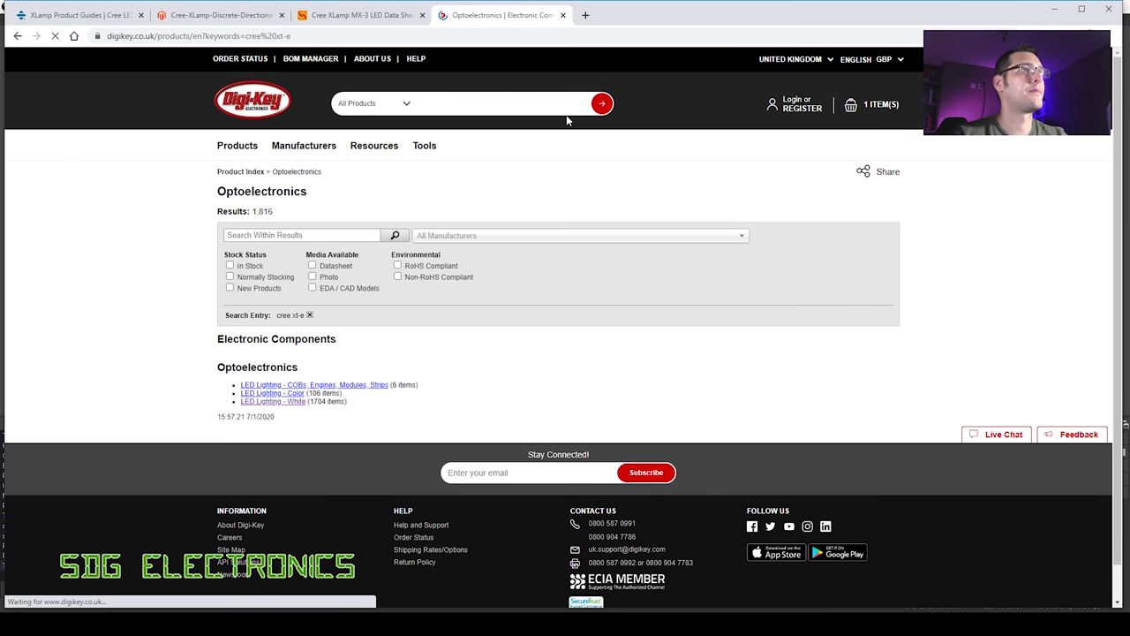
click(290, 401)
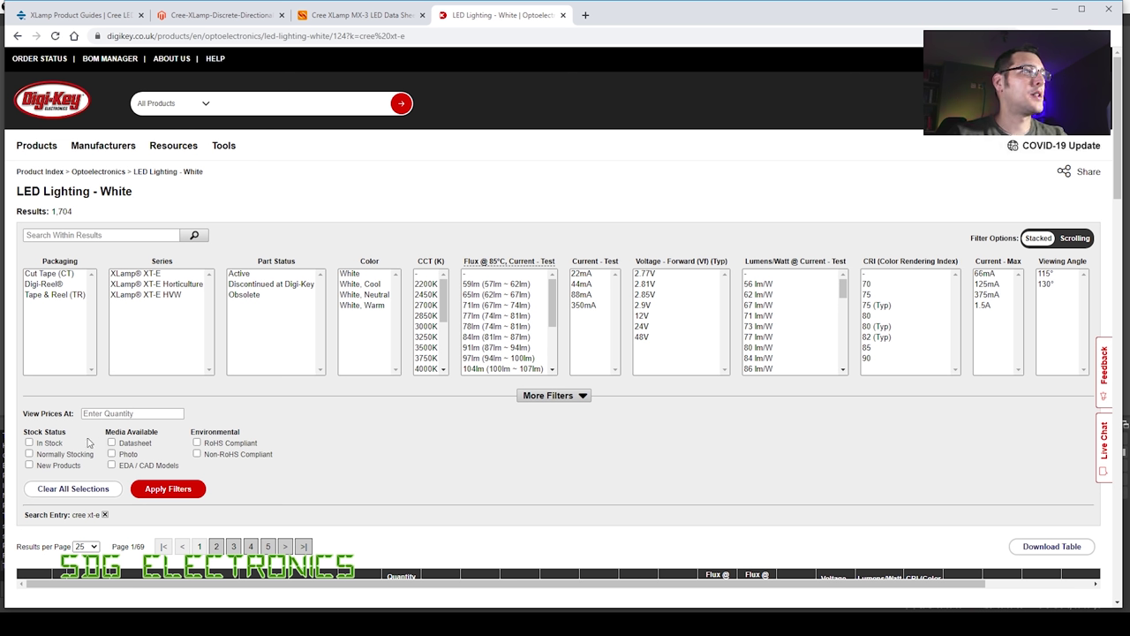
Filter to active, in-stock parts with CRI 90, then CRI 85, leaving 0 remaining
click(247, 276)
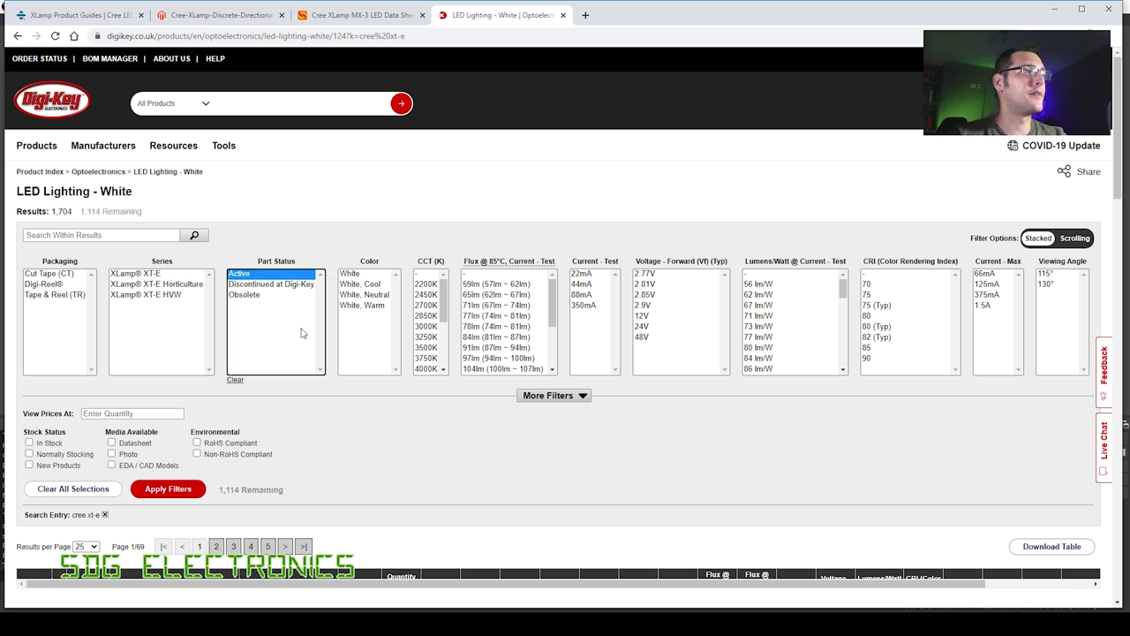
click(29, 443)
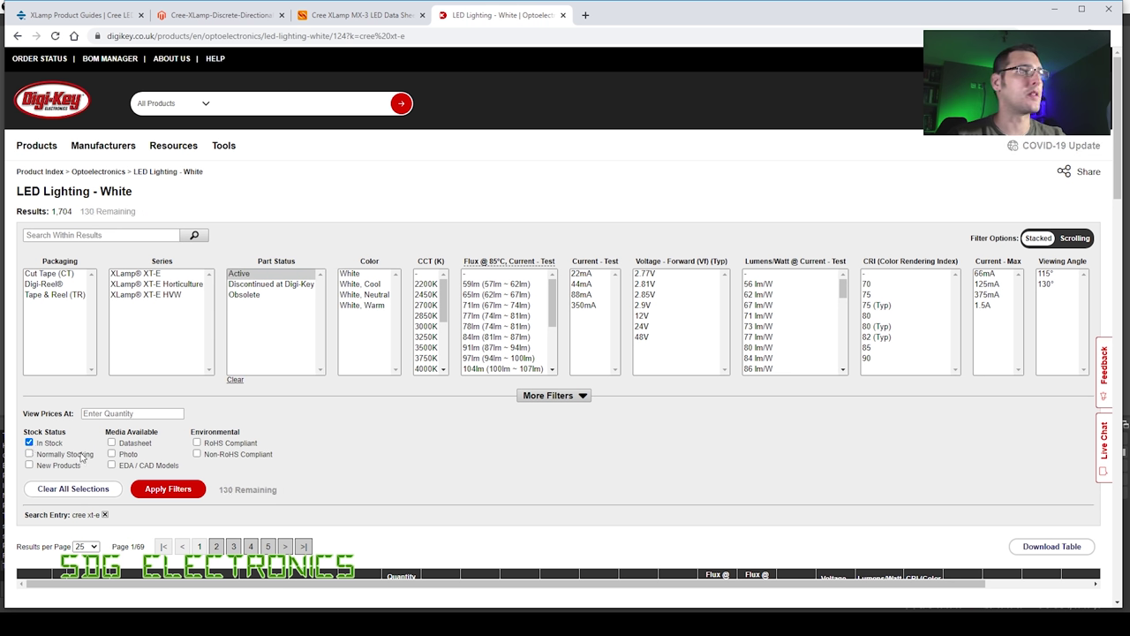
click(870, 359)
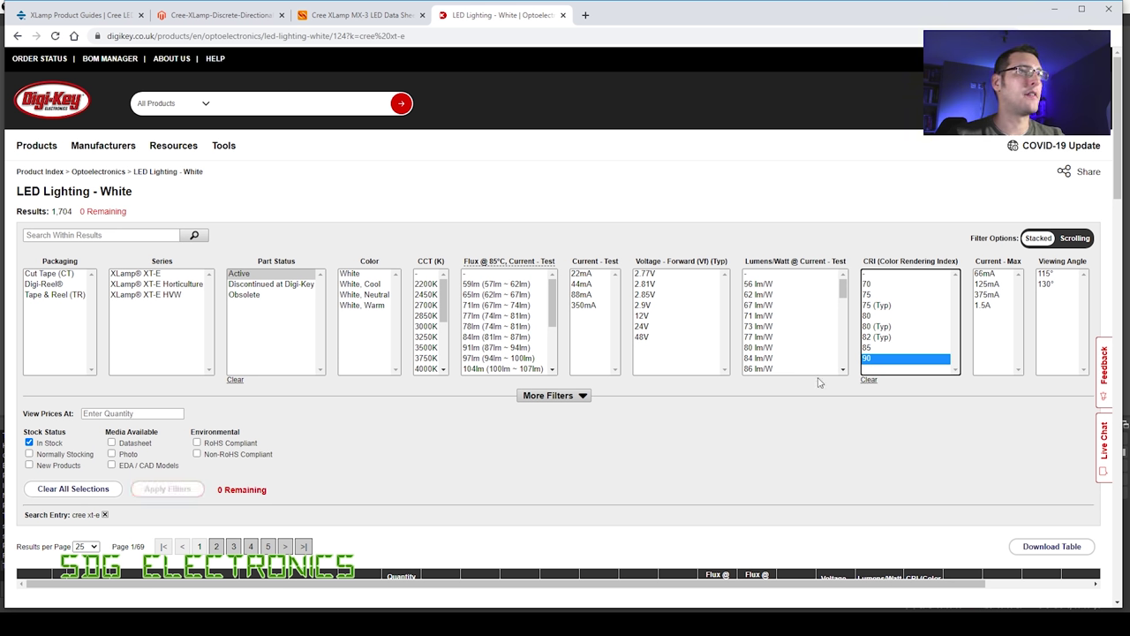
drag(219, 496, 279, 496)
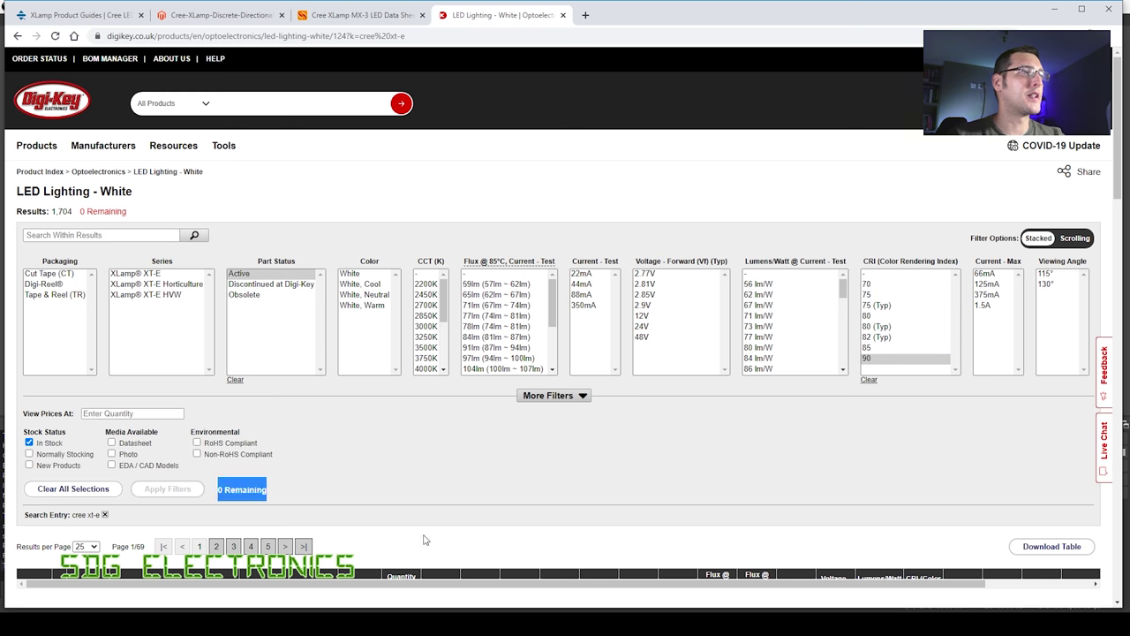
click(873, 349)
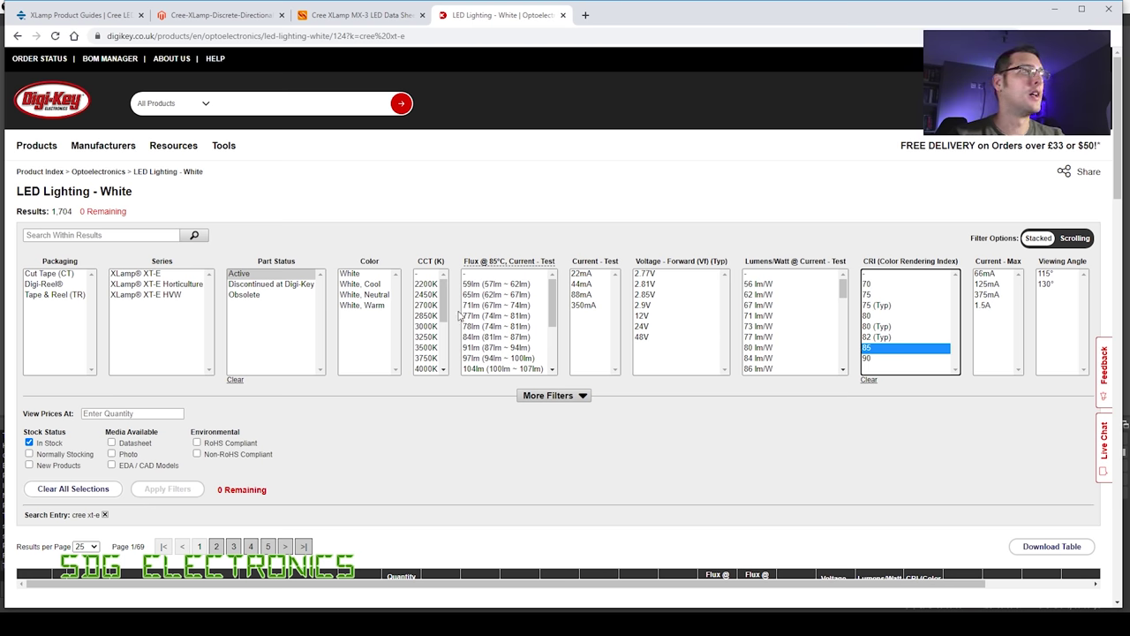
click(584, 15)
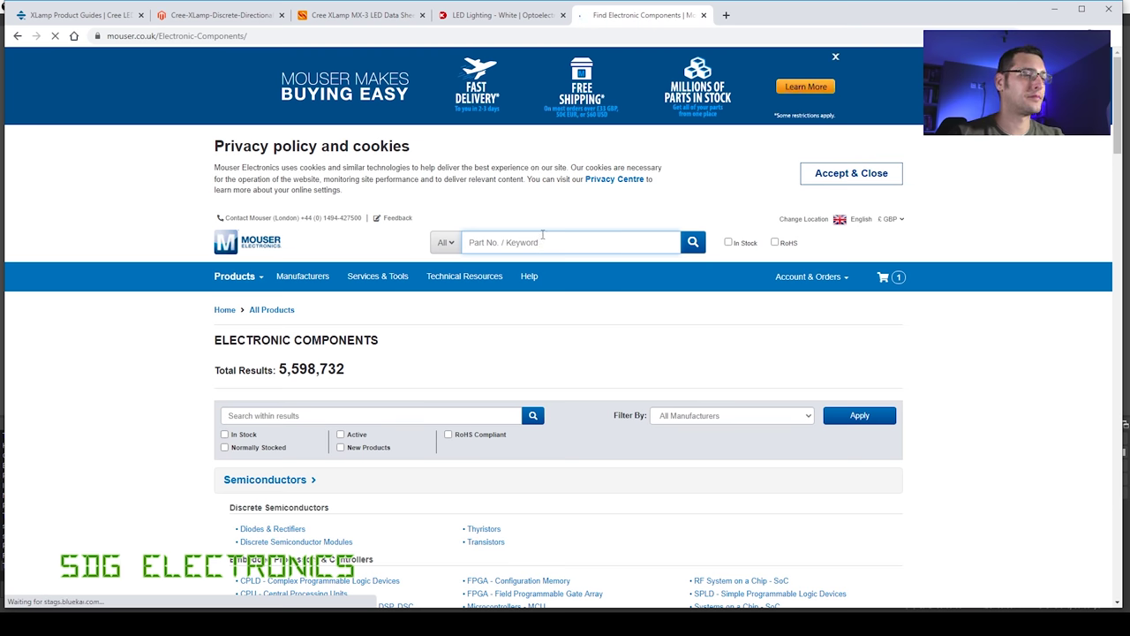
Search Mouser for 'cree xt-e' and filter the results to CRI 90 and 93
click(541, 240)
text(cree xt-e)
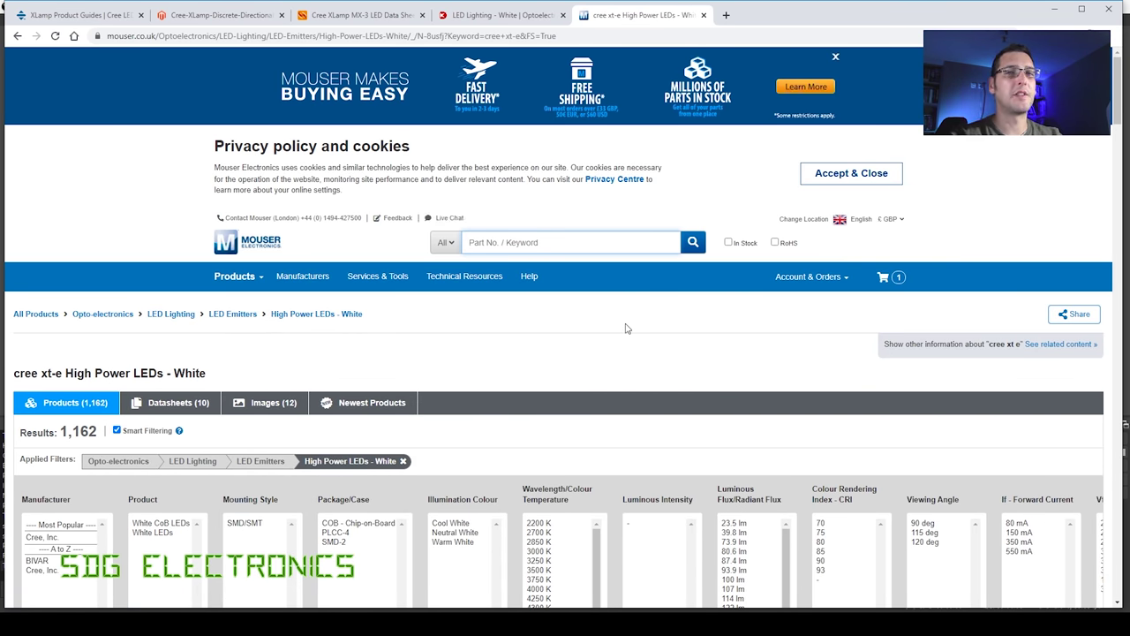
scroll(783, 424, down, 3)
drag(821, 336, 821, 325)
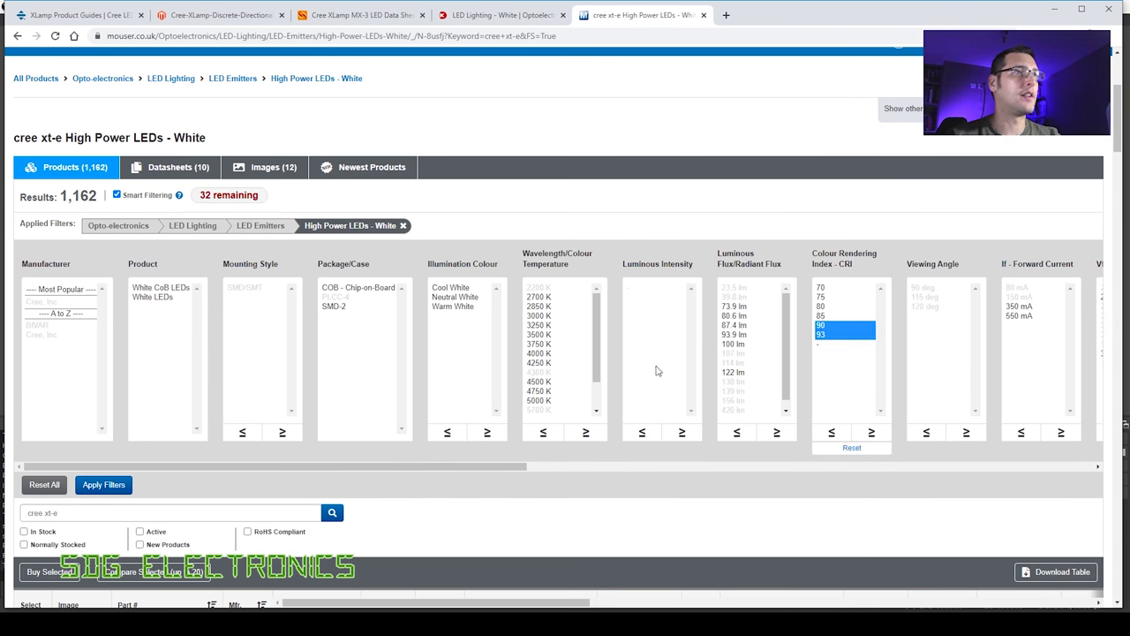
click(104, 484)
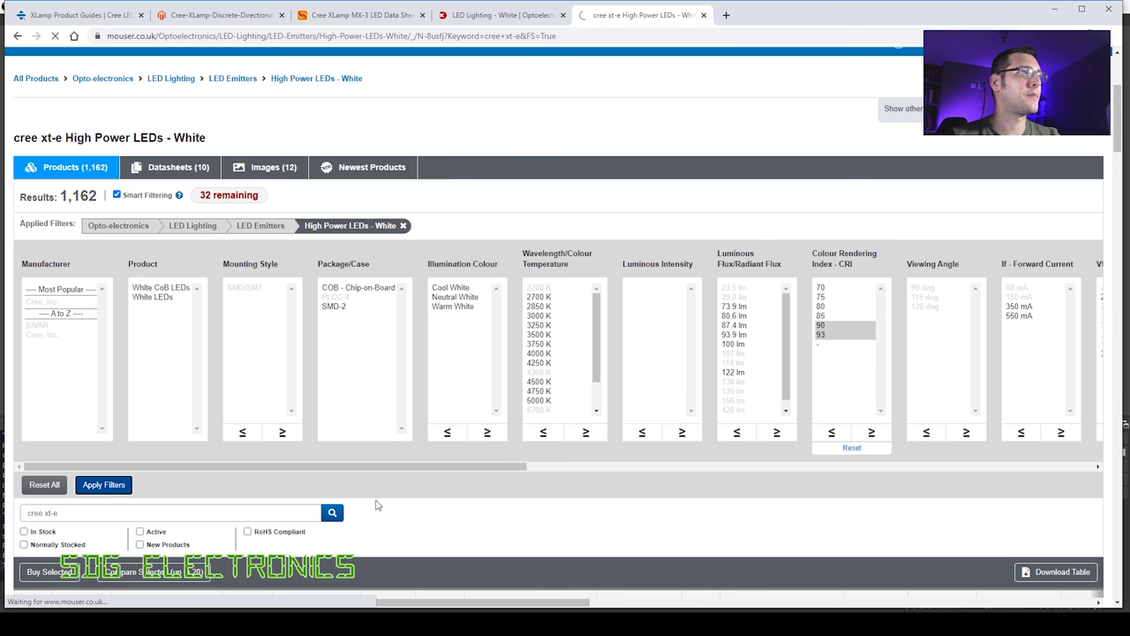
Limit the results to in-stock parts, leaving two, and open the XT-E datasheet
scroll(373, 505, down, 4)
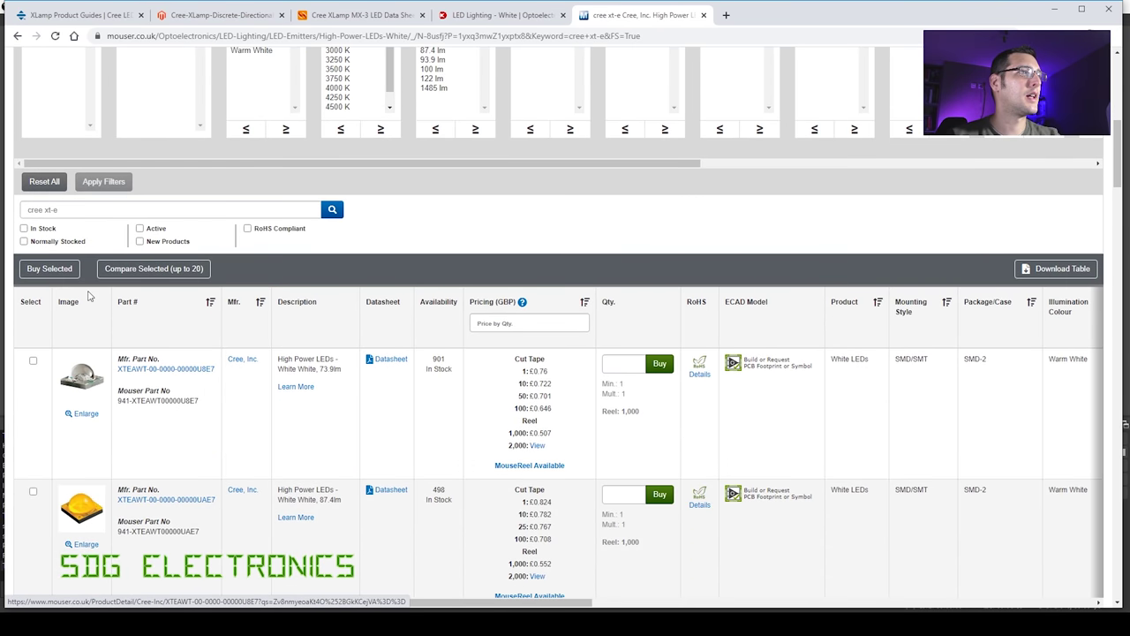
click(24, 229)
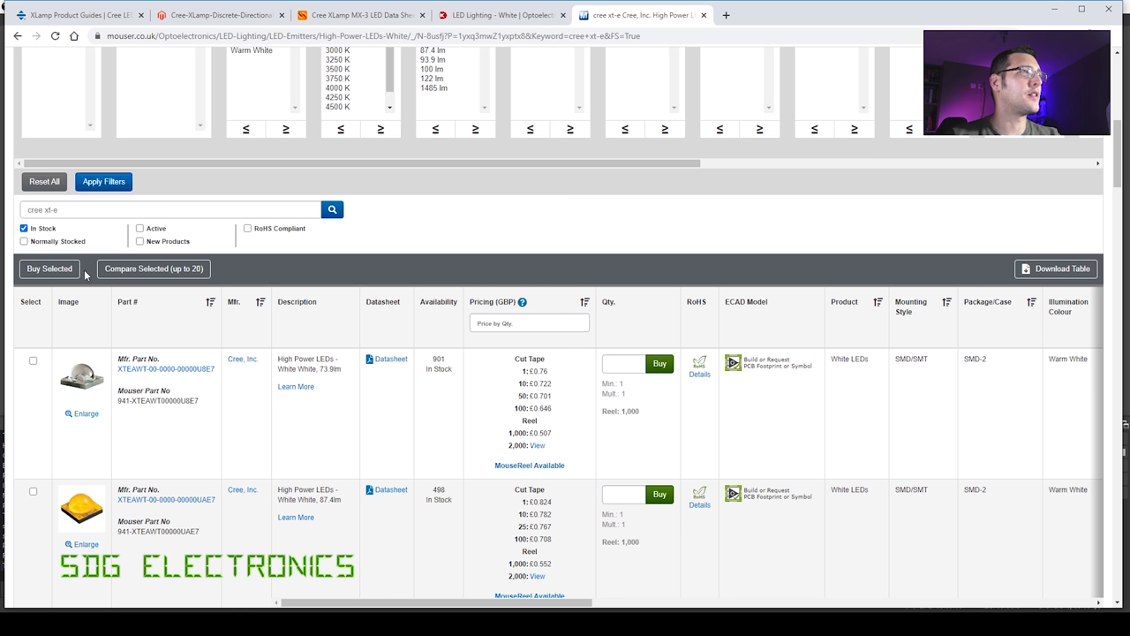
click(103, 183)
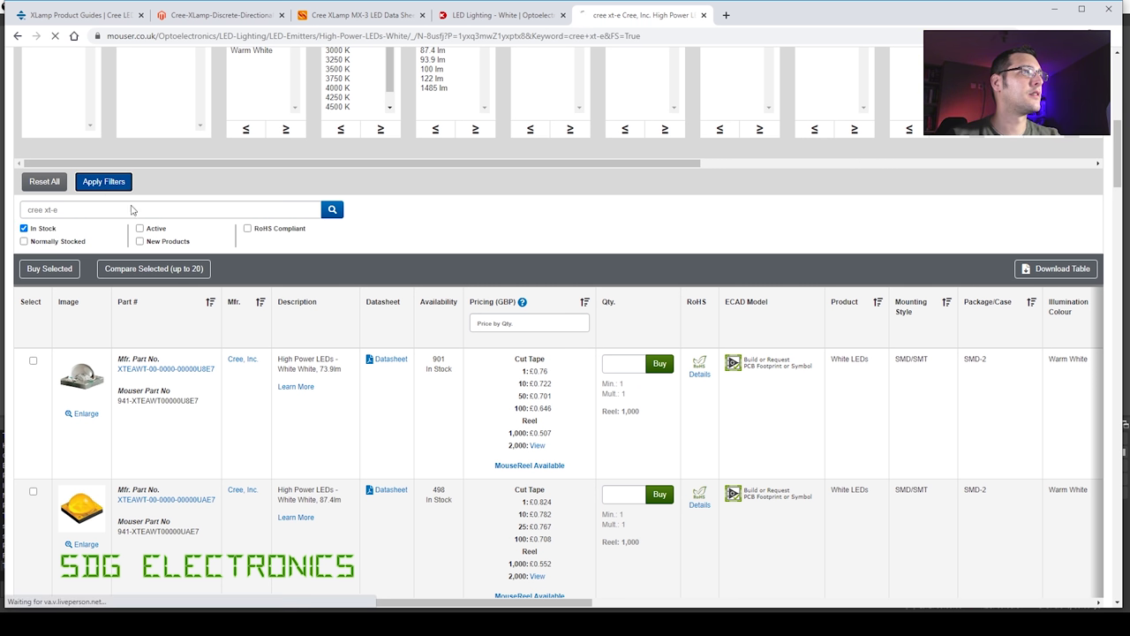
scroll(583, 477, down, 7)
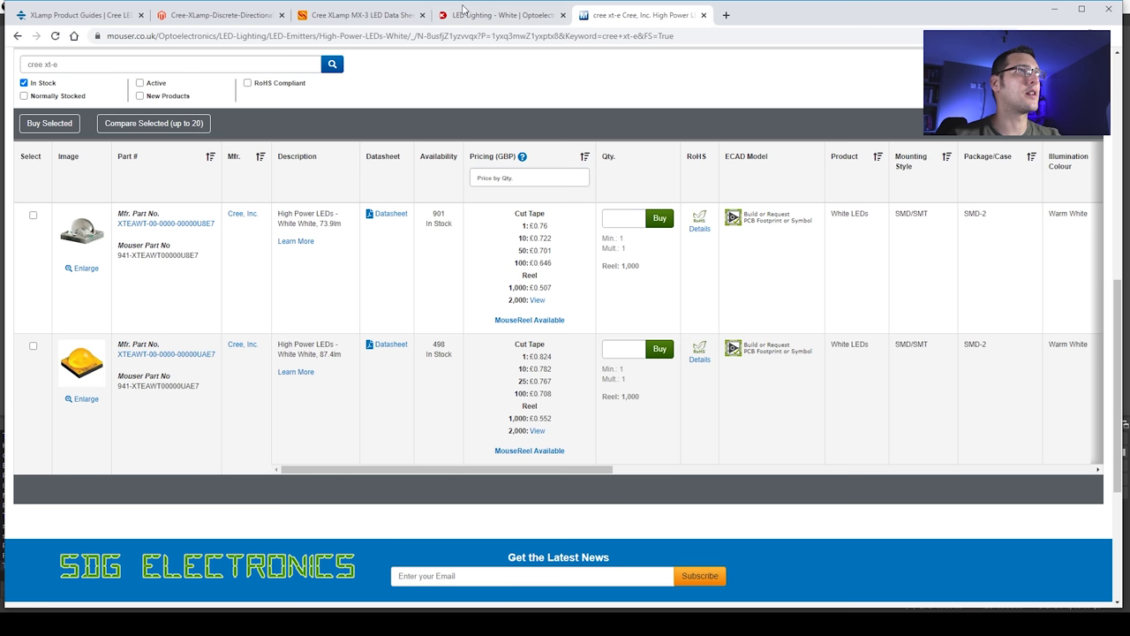
click(389, 213)
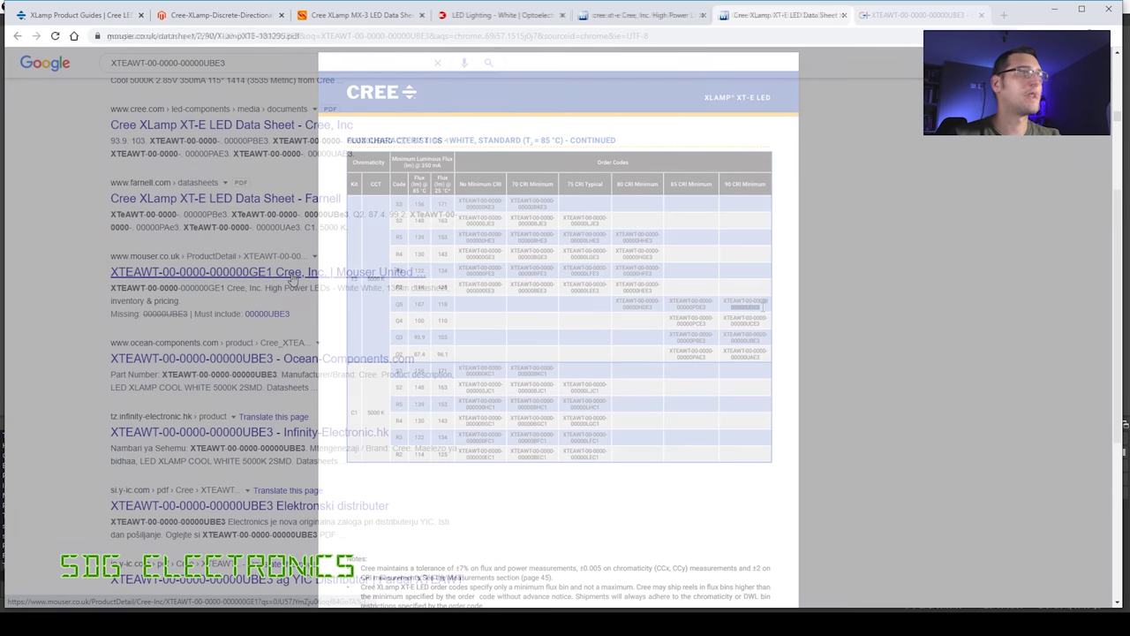
click(292, 275)
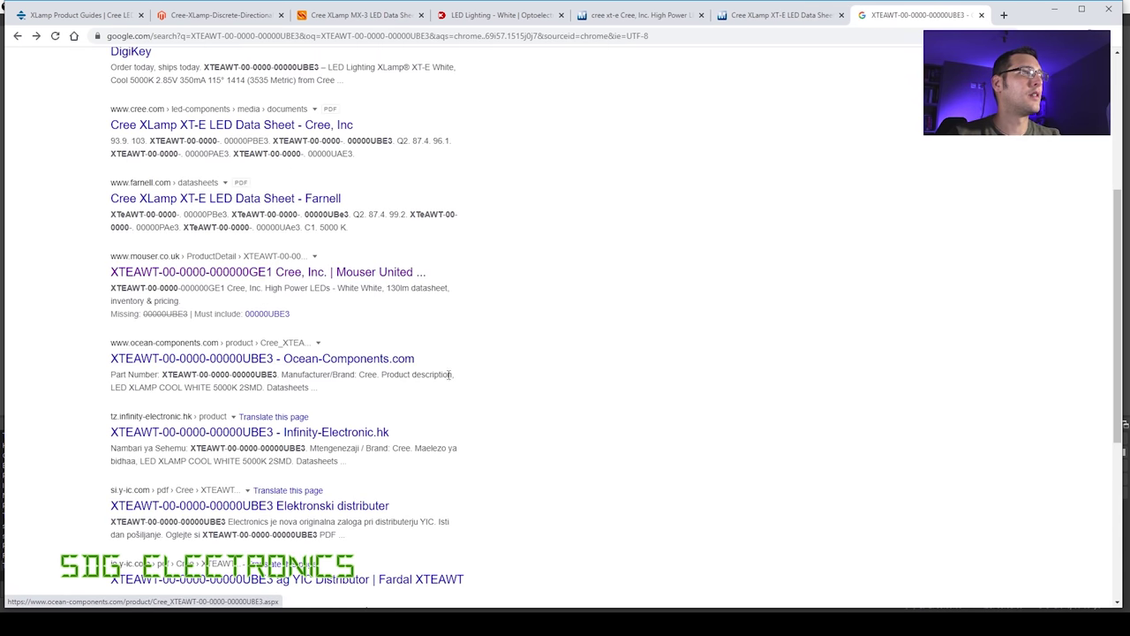
scroll(498, 392, up, 3)
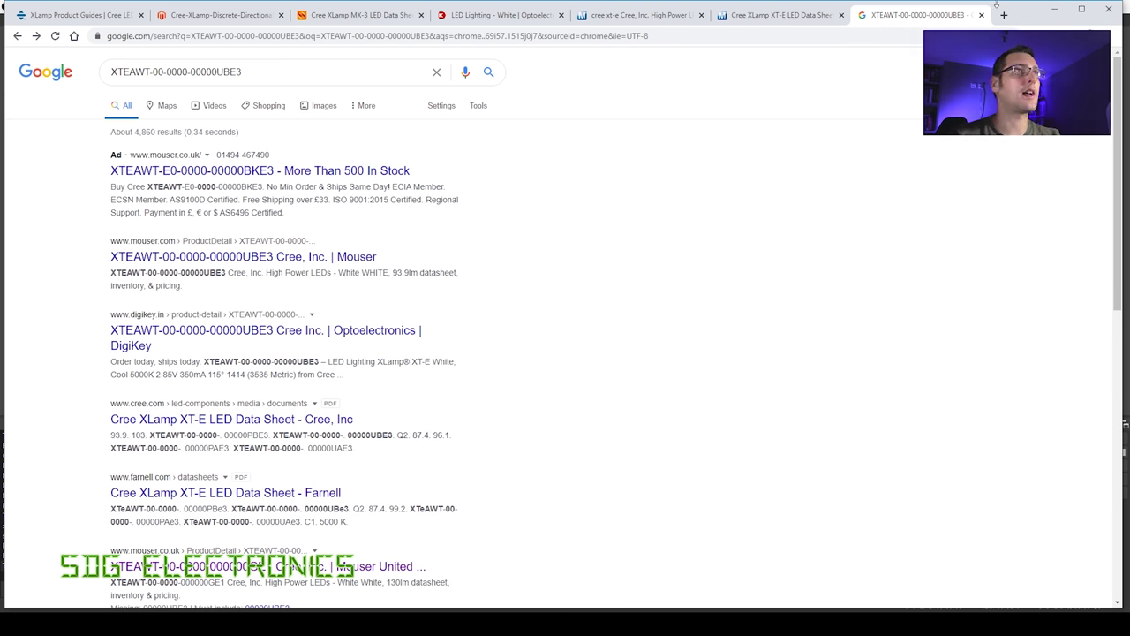
click(981, 15)
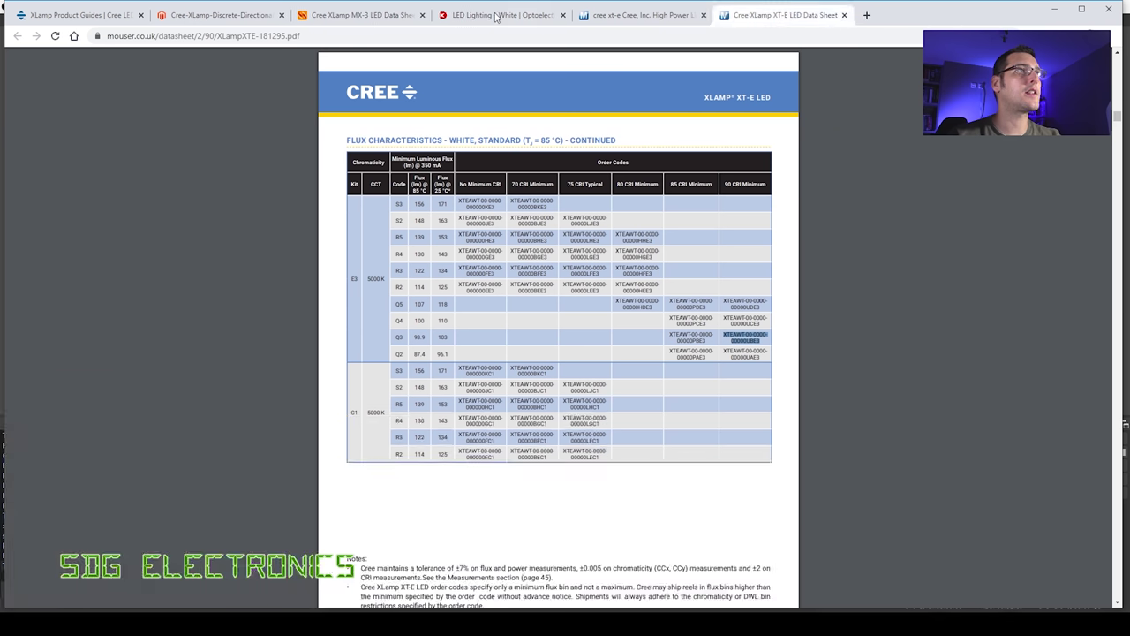
click(265, 17)
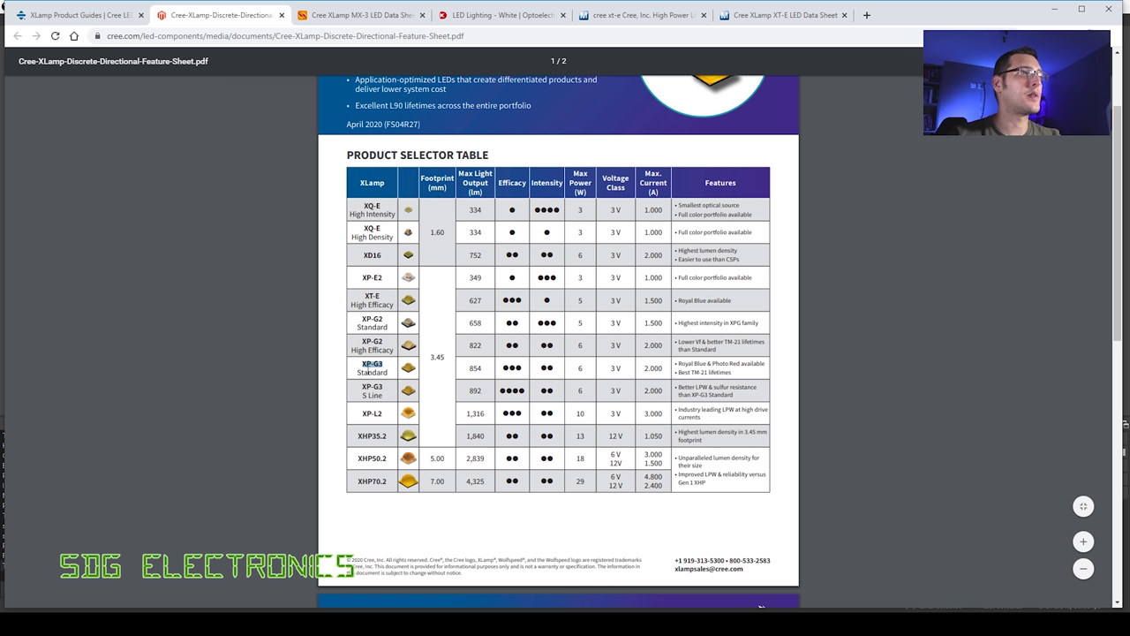
Filter the xp-g3 CRI 90 results to active, in-stock parts (0 left), then reopen unfiltered LED Lighting - White
click(488, 23)
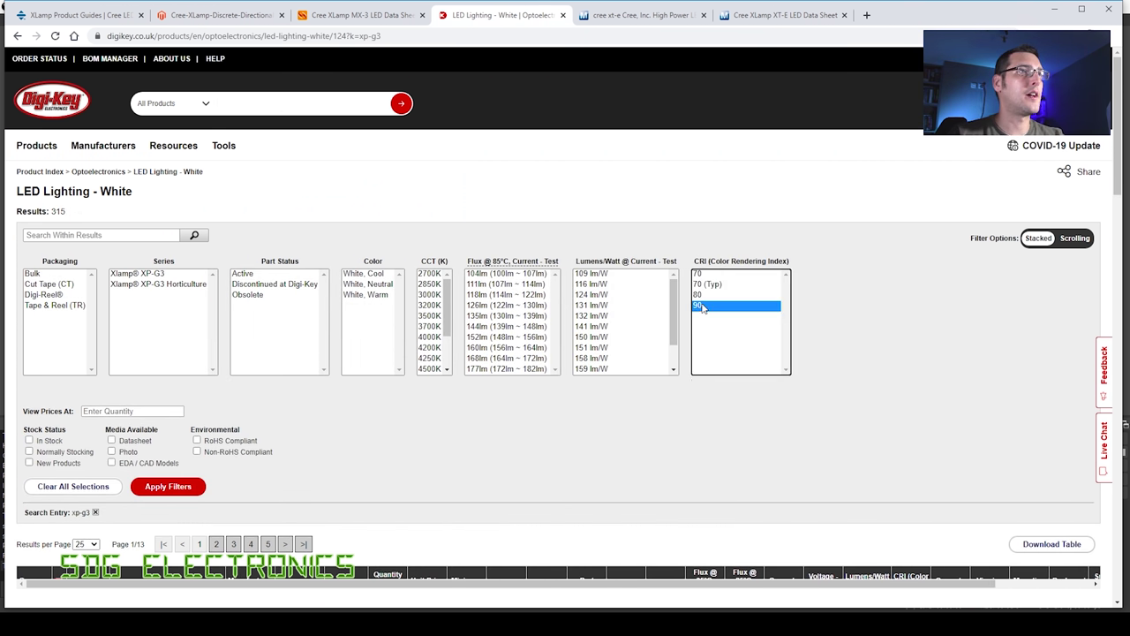
click(251, 278)
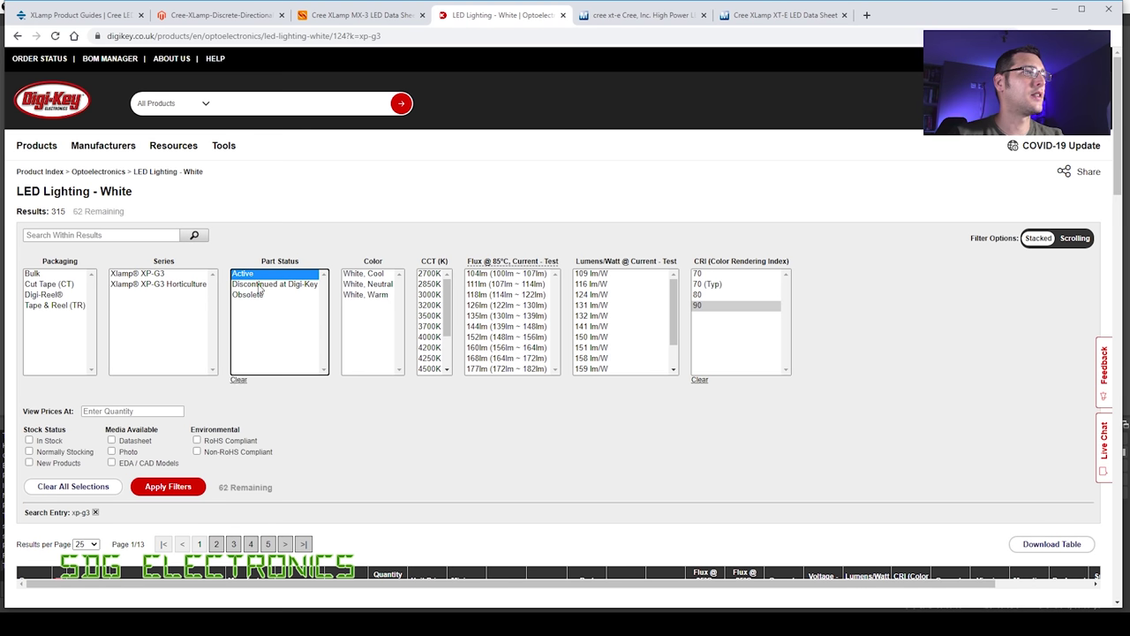
click(29, 439)
scroll(260, 486, down, 5)
scroll(260, 487, up, 5)
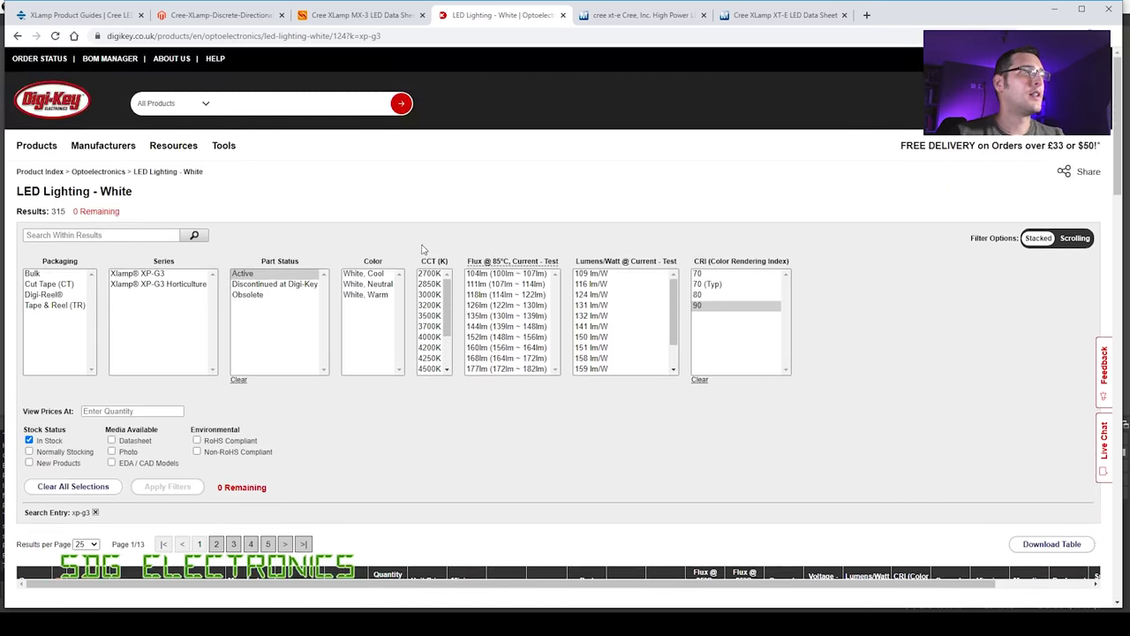
click(150, 173)
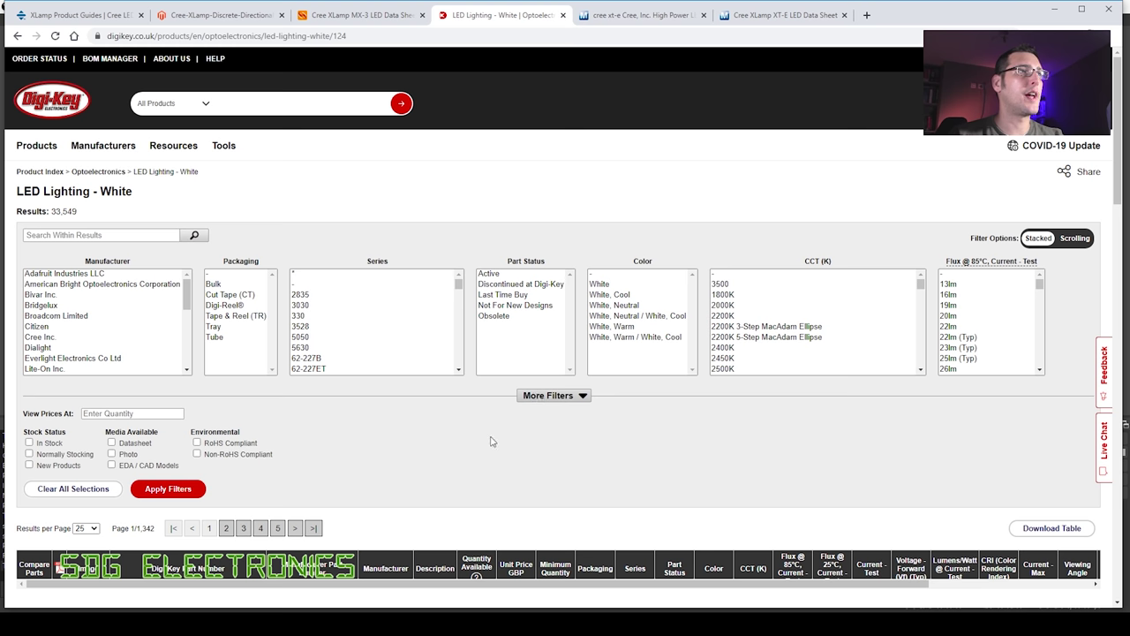
Filter white LEDs to CRI 90+, active, in stock and 5000–5700 K colour temperature
scroll(360, 576, right, 3)
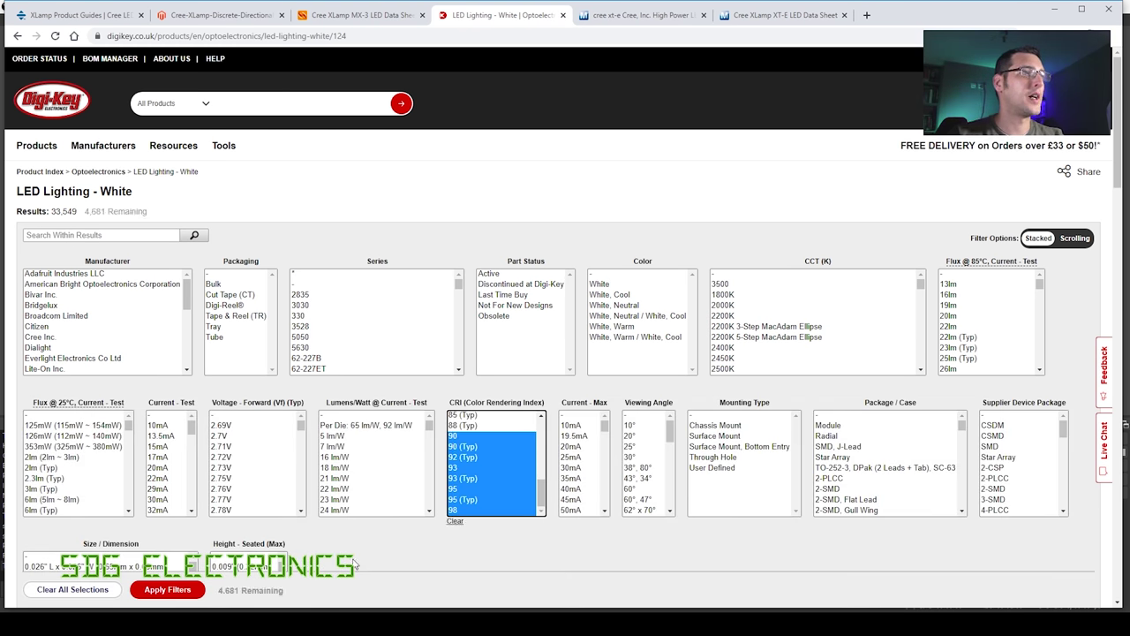
click(184, 590)
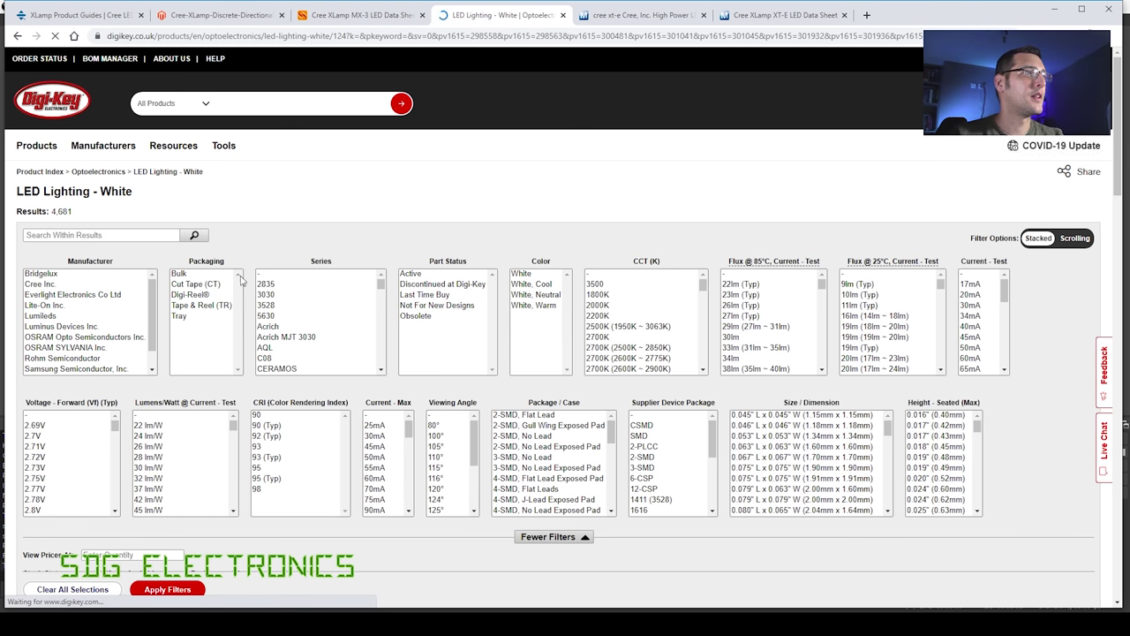
click(433, 276)
scroll(378, 468, down, 1)
scroll(229, 560, down, 2)
click(29, 407)
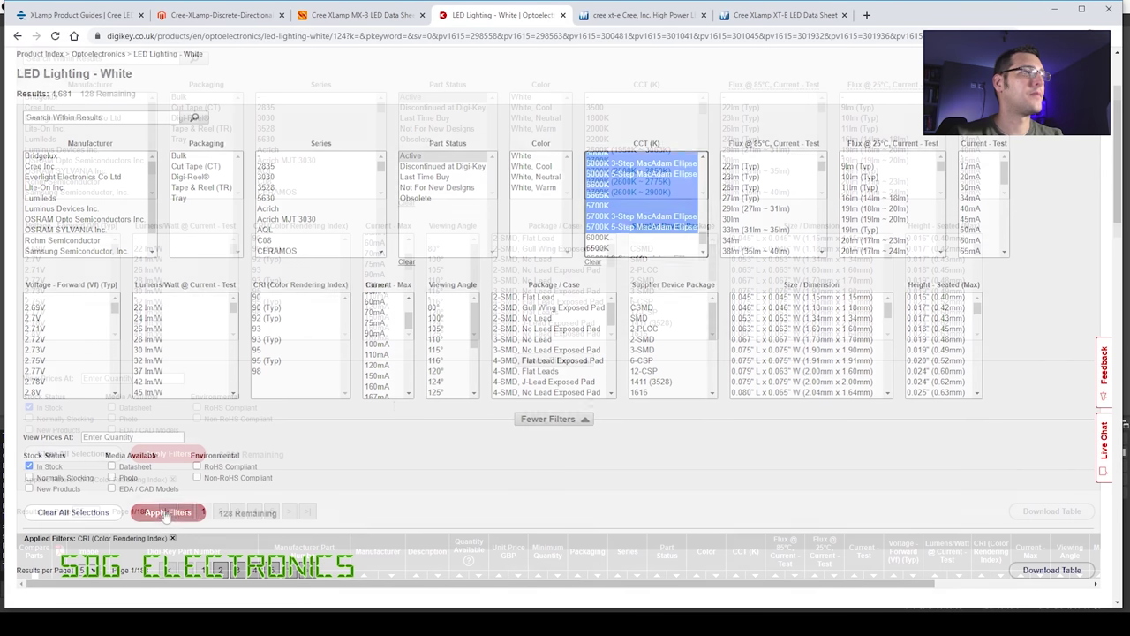
click(158, 513)
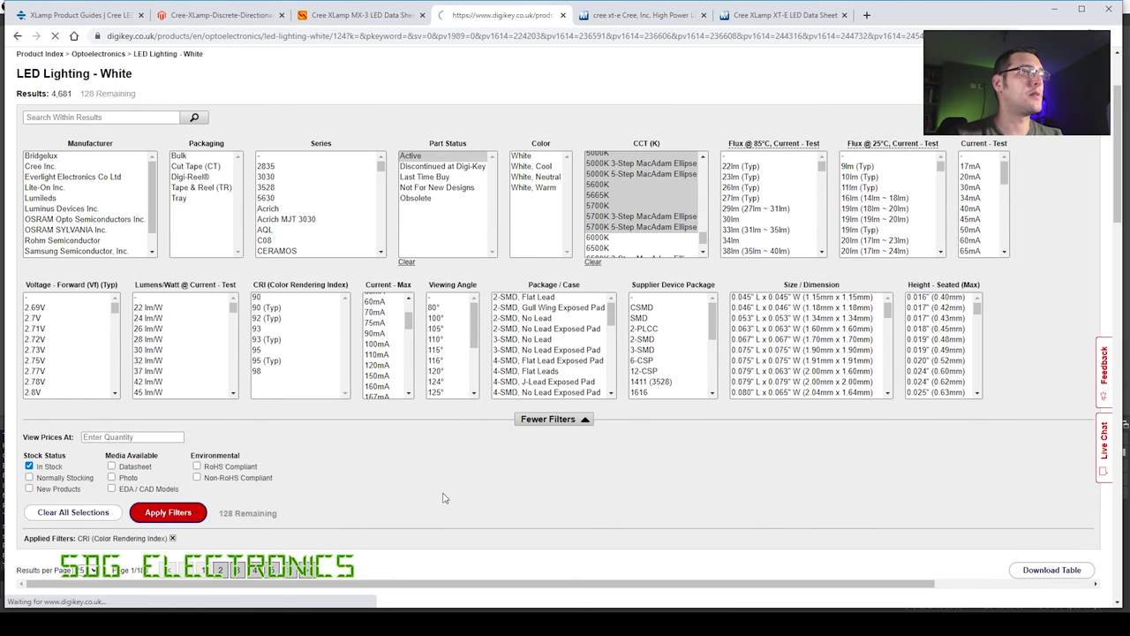
Scroll through the 128 remaining parts, including Cree J series 5700 K LEDs
scroll(443, 497, down, 6)
scroll(442, 496, down, 1)
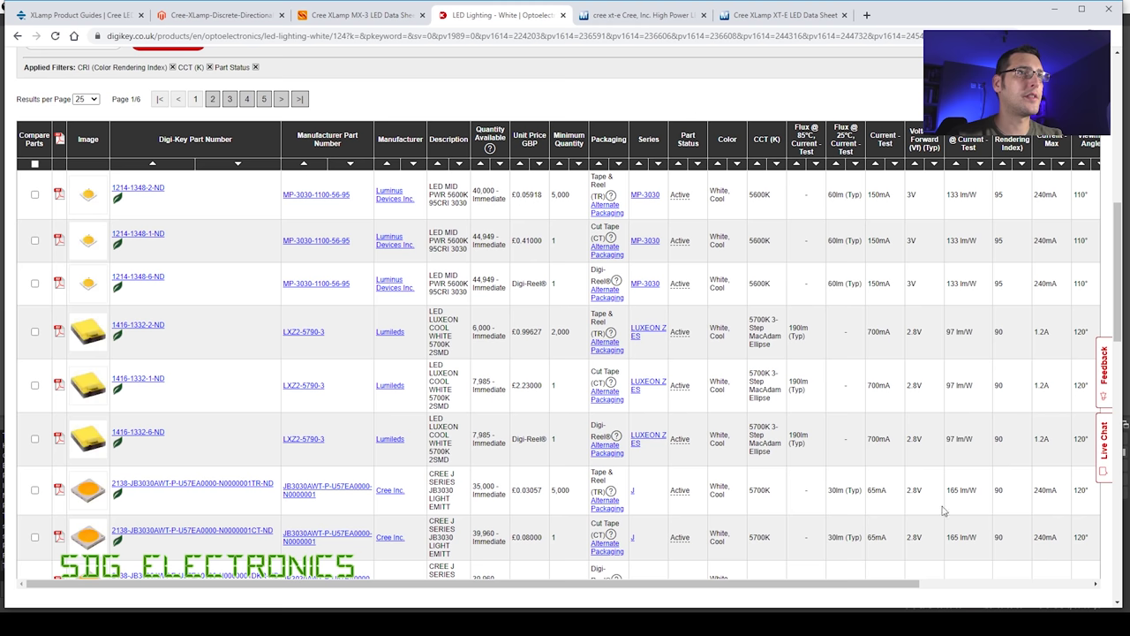
scroll(839, 492, down, 2)
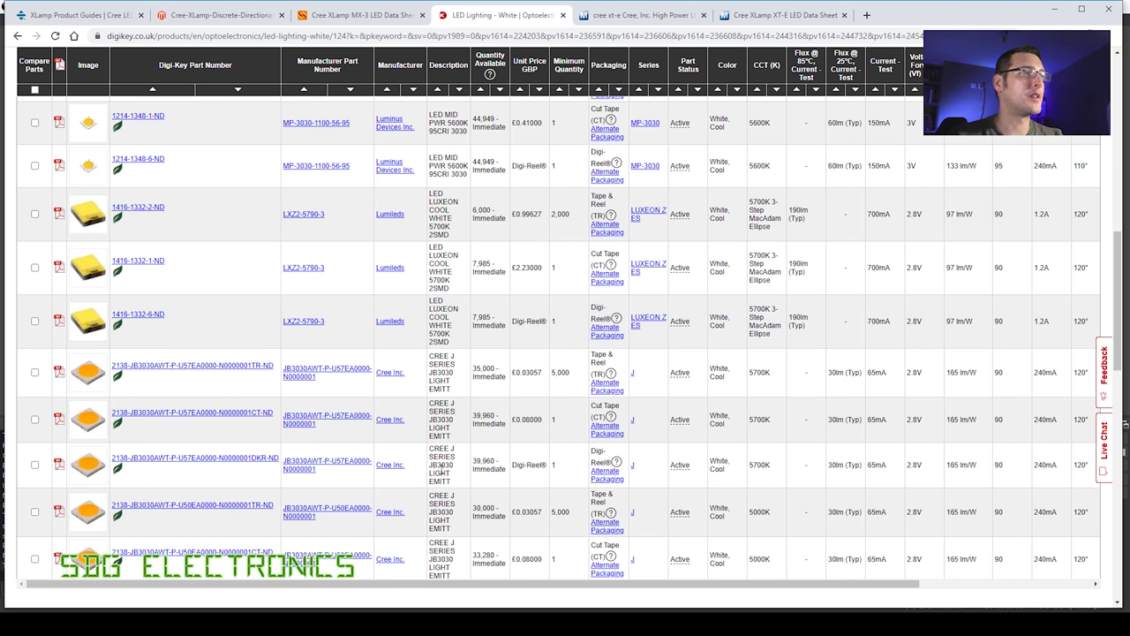
scroll(283, 499, up, 10)
scroll(477, 479, down, 3)
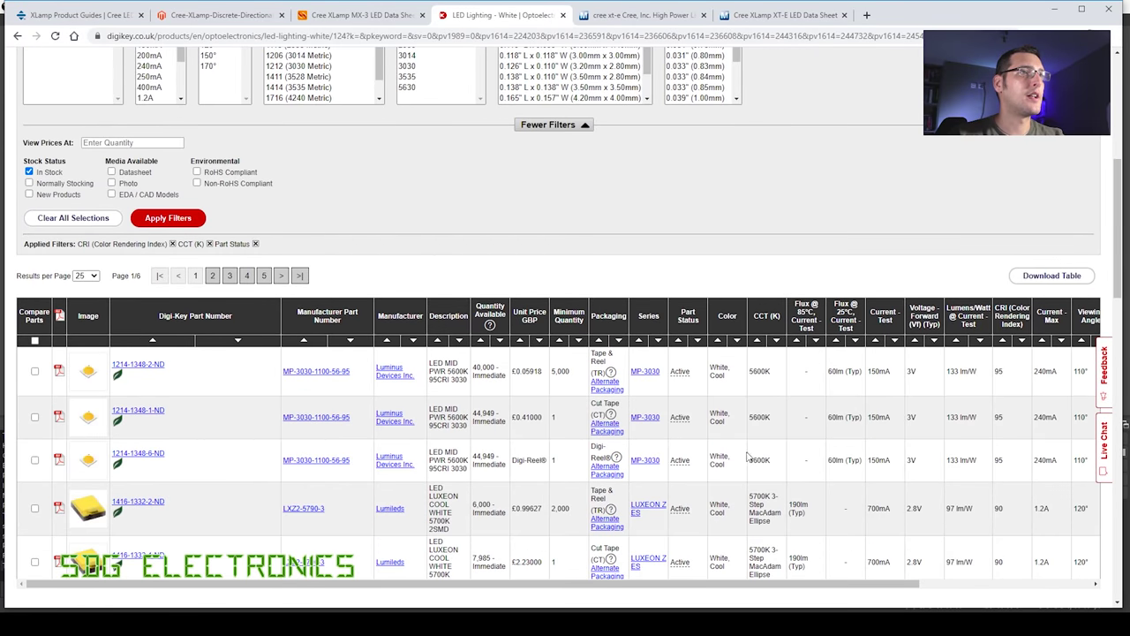
Sort by ascending unit price and compare the Lumileds LUXEON and Cree XHP50 5700 K parts from £1.92
click(856, 342)
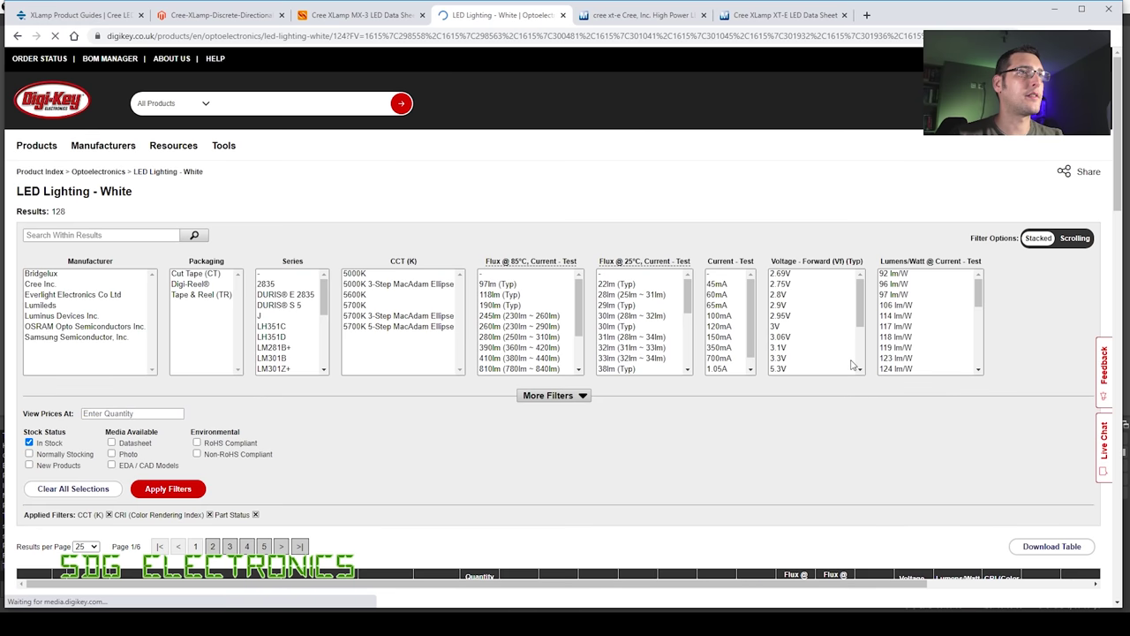
scroll(252, 216, down, 10)
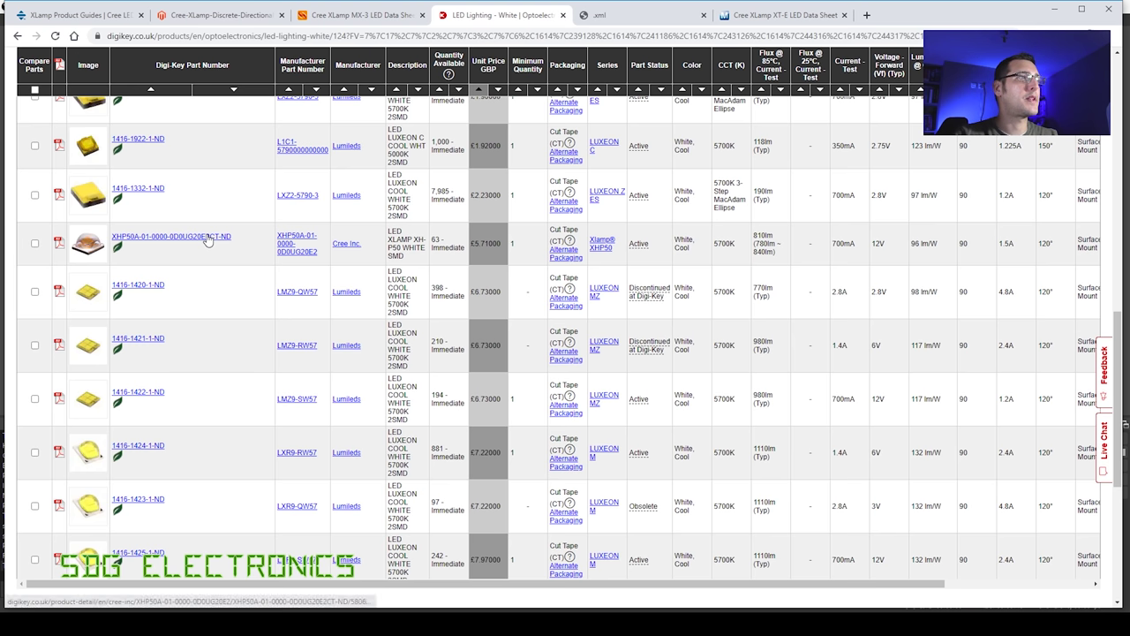
mouse_move(86, 251)
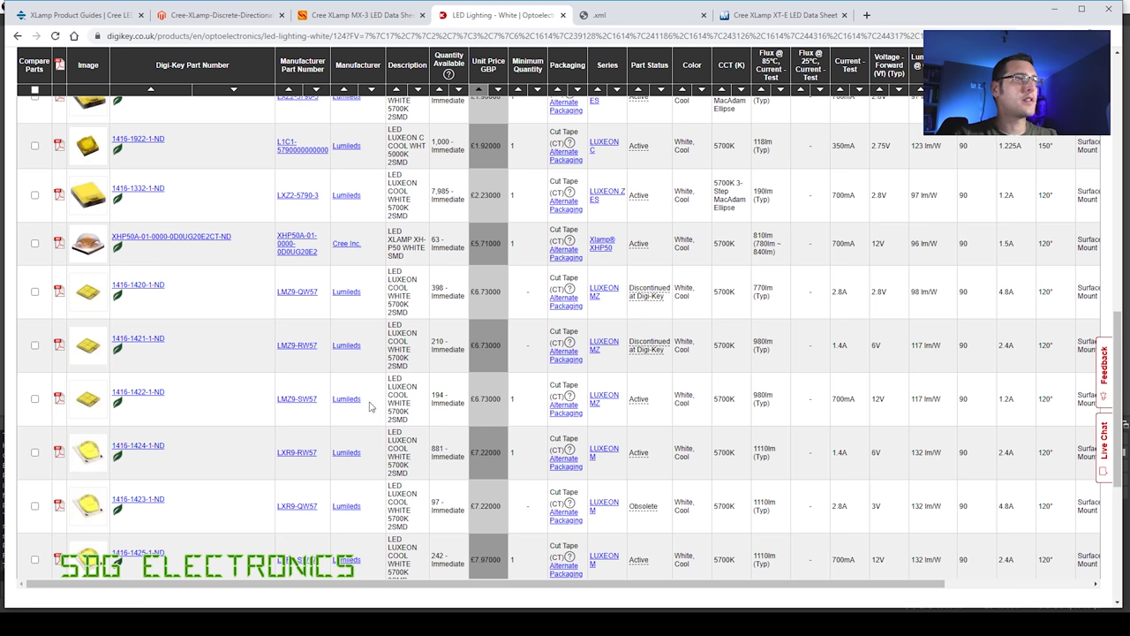
mouse_move(99, 398)
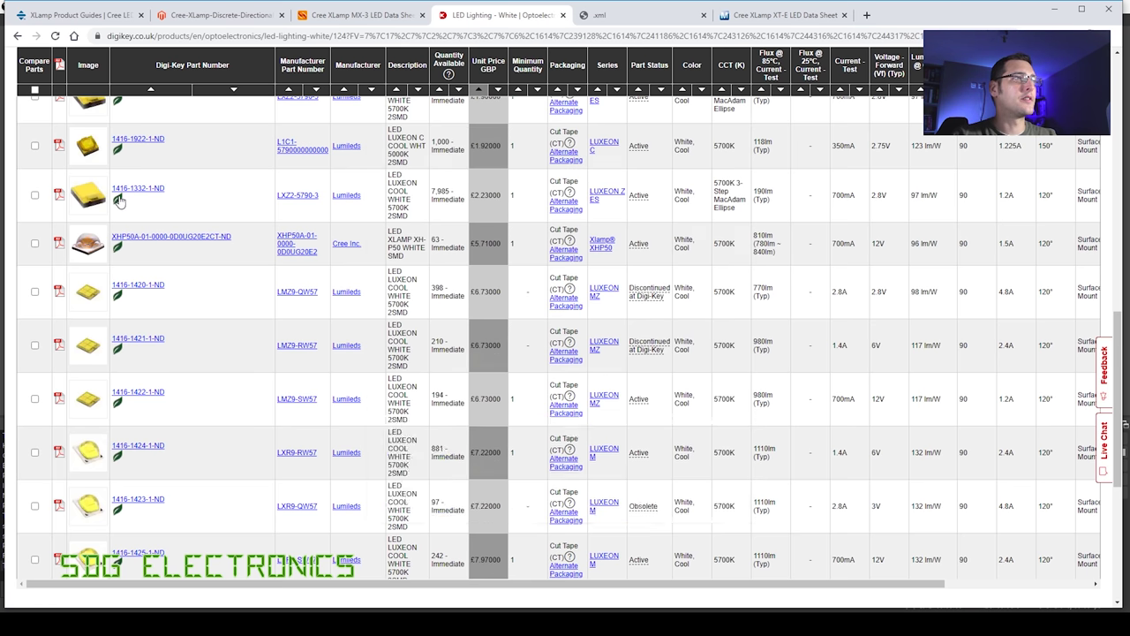
mouse_move(102, 200)
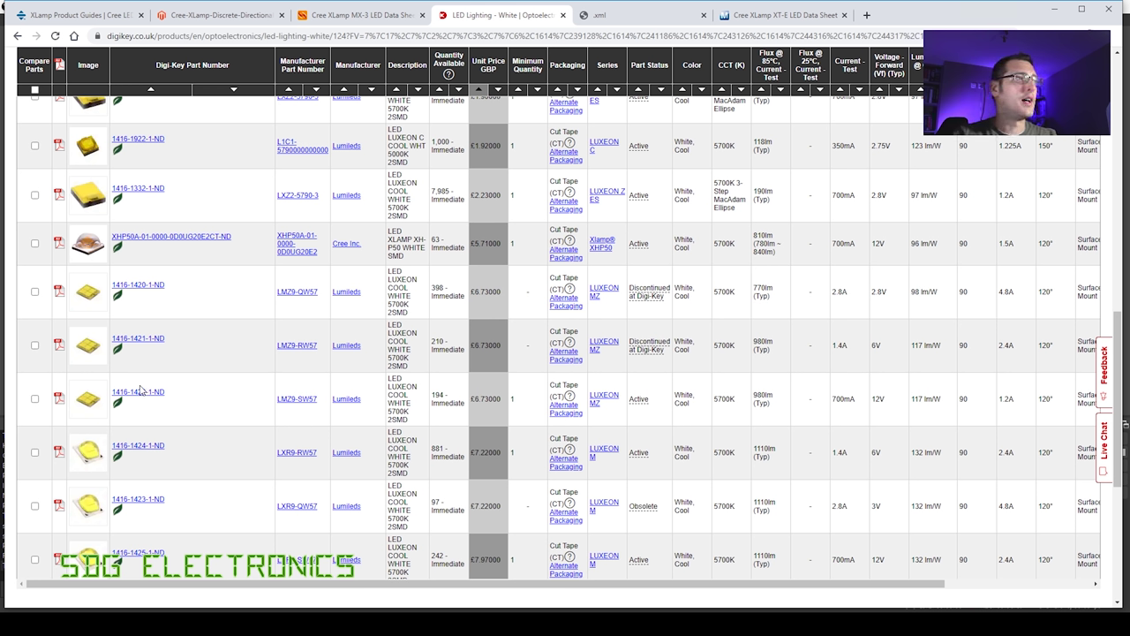
Open the Cree XHP50 datasheet and review its characteristics, chromaticity bins and solder pad layouts
click(158, 242)
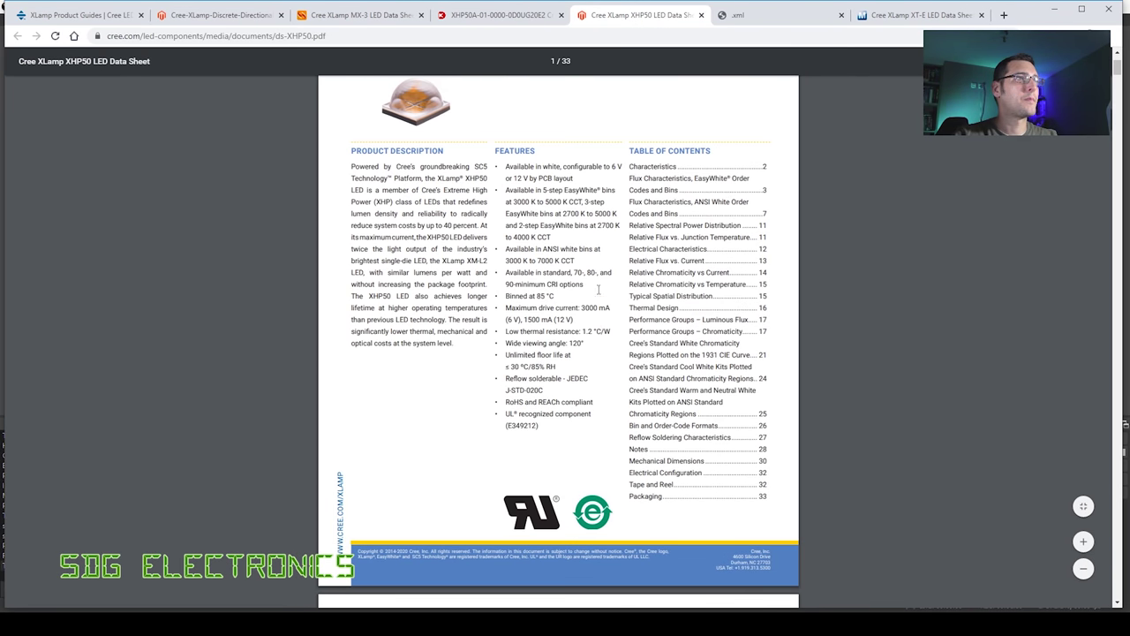
scroll(571, 173, down, 20)
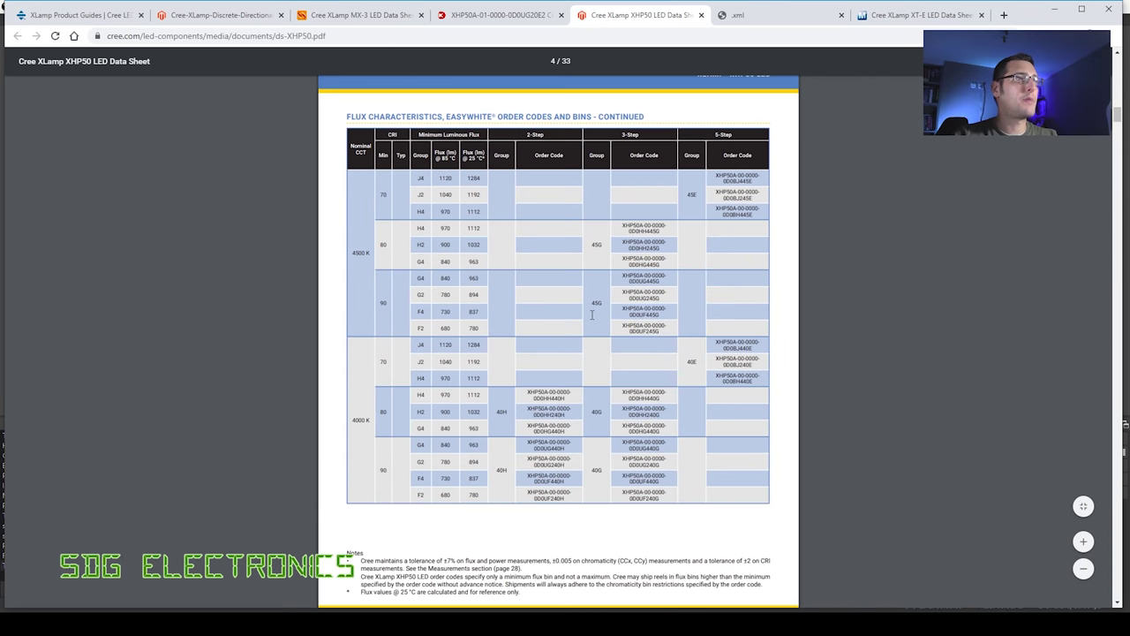
scroll(591, 314, down, 5)
drag(1117, 119, 1118, 403)
scroll(1122, 408, down, 20)
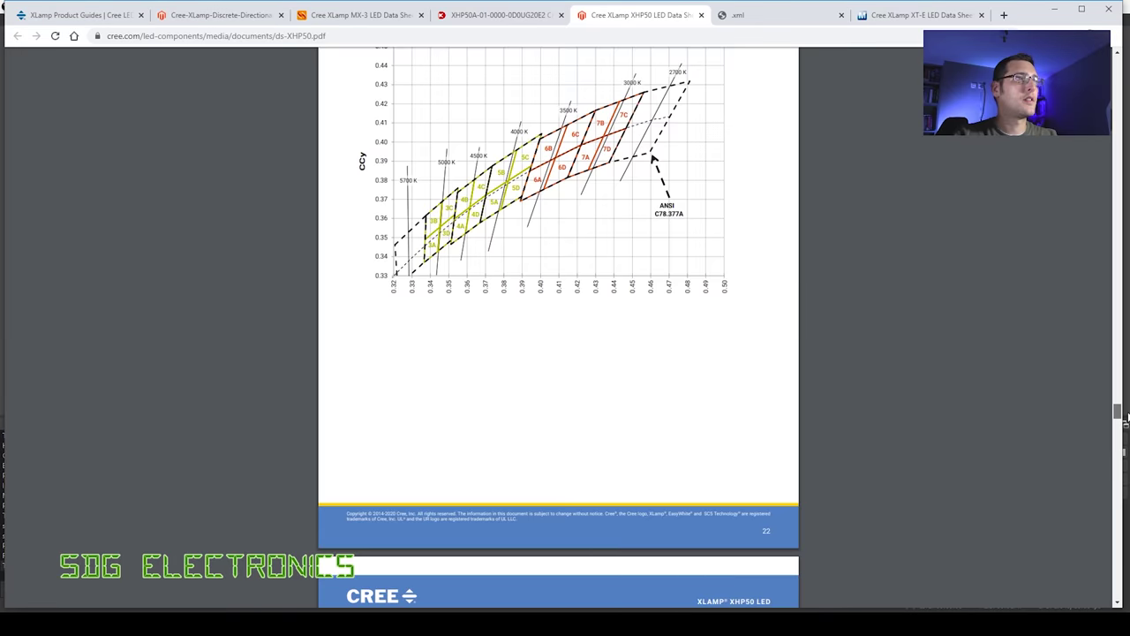
scroll(1057, 517, down, 20)
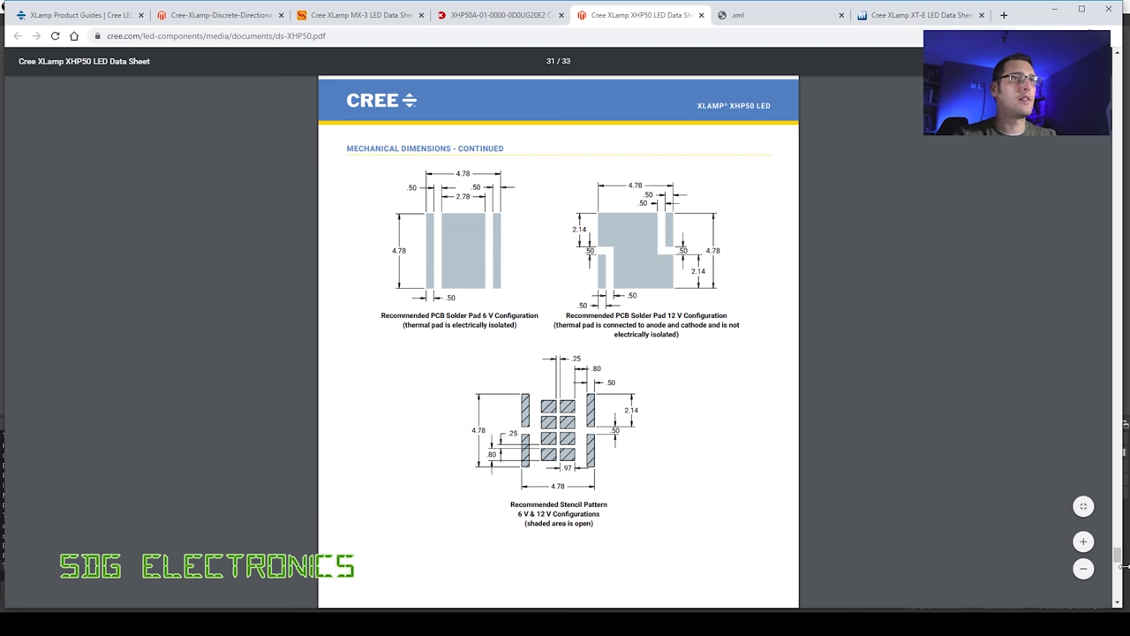
drag(1117, 556, 1118, 81)
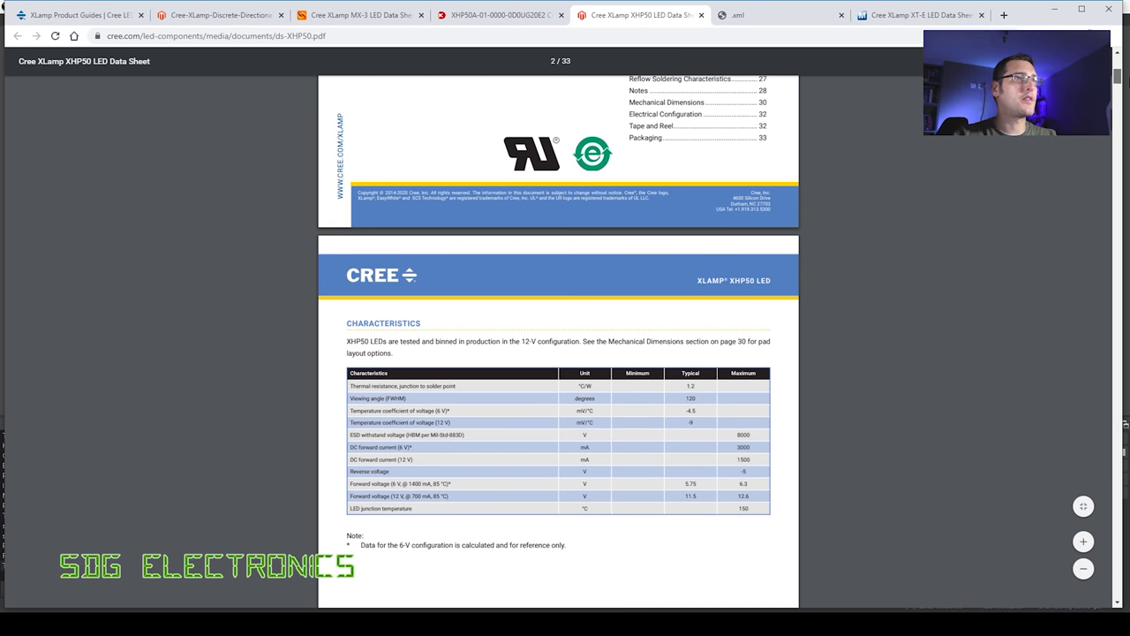
right_click(1121, 82)
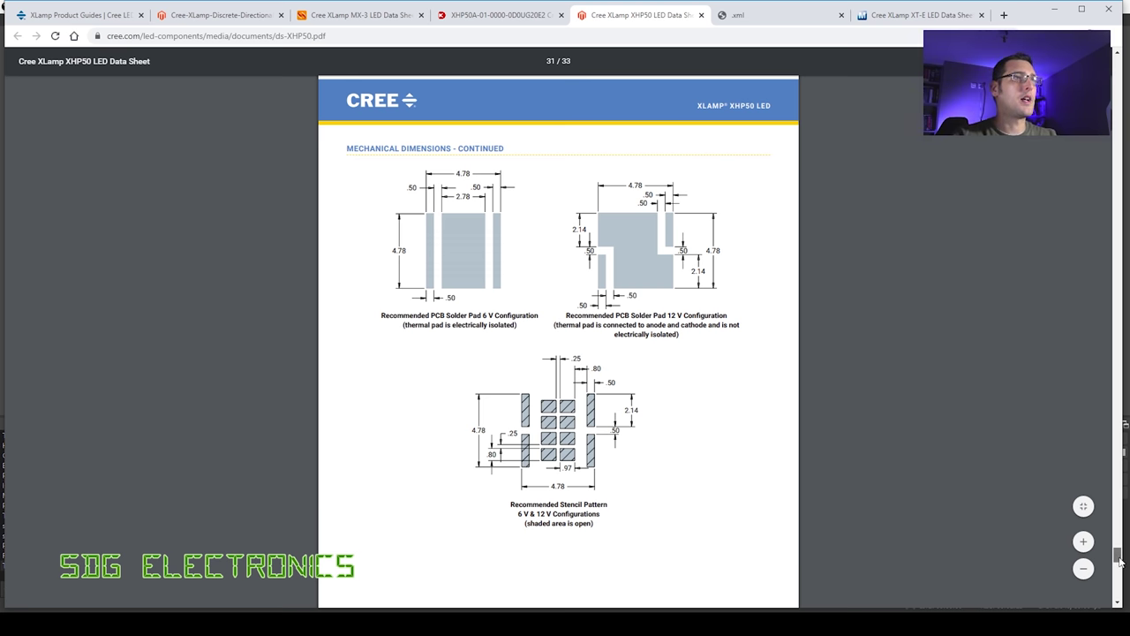
drag(1118, 558, 1119, 64)
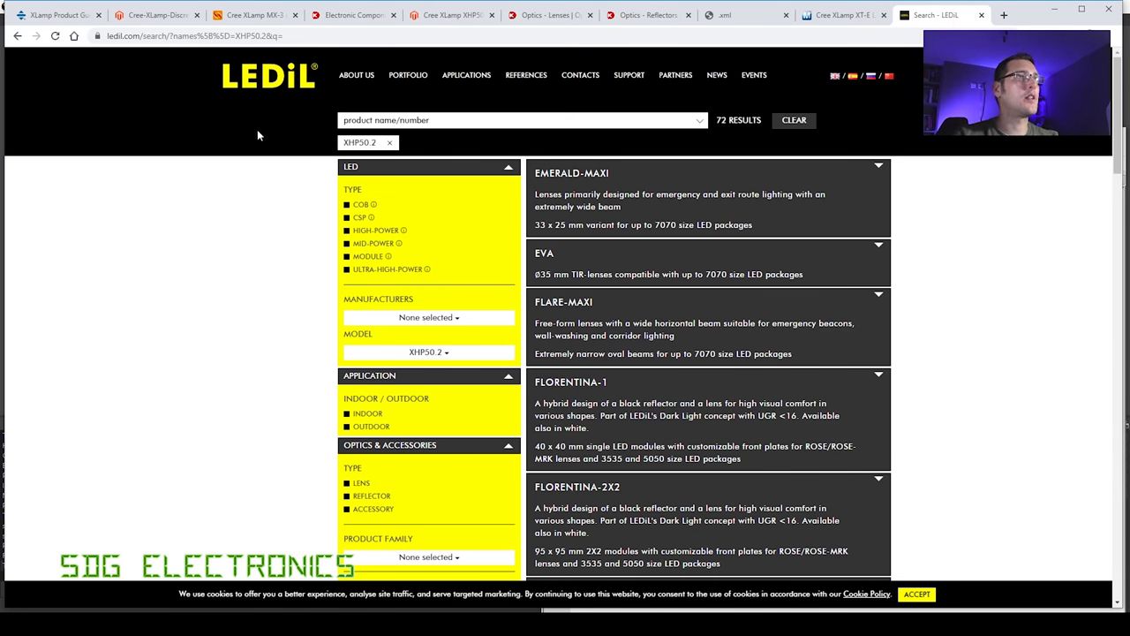
Open the CA14442_VERONICA-SQ-W lens from the XHP50.2 results and copy its part name
scroll(717, 367, down, 10)
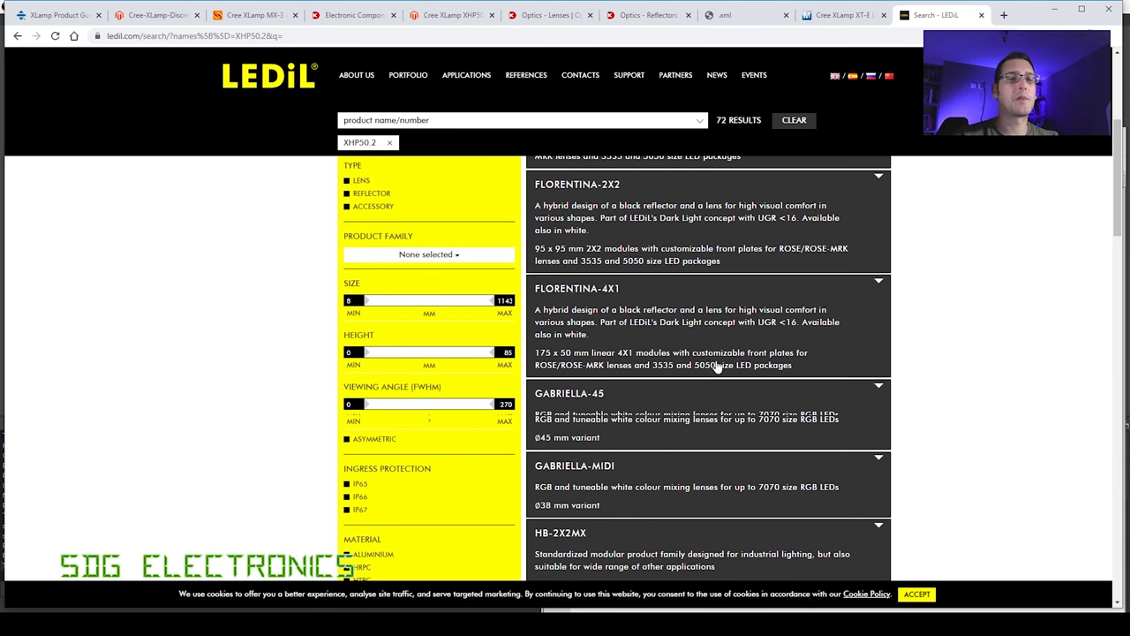
scroll(717, 367, down, 10)
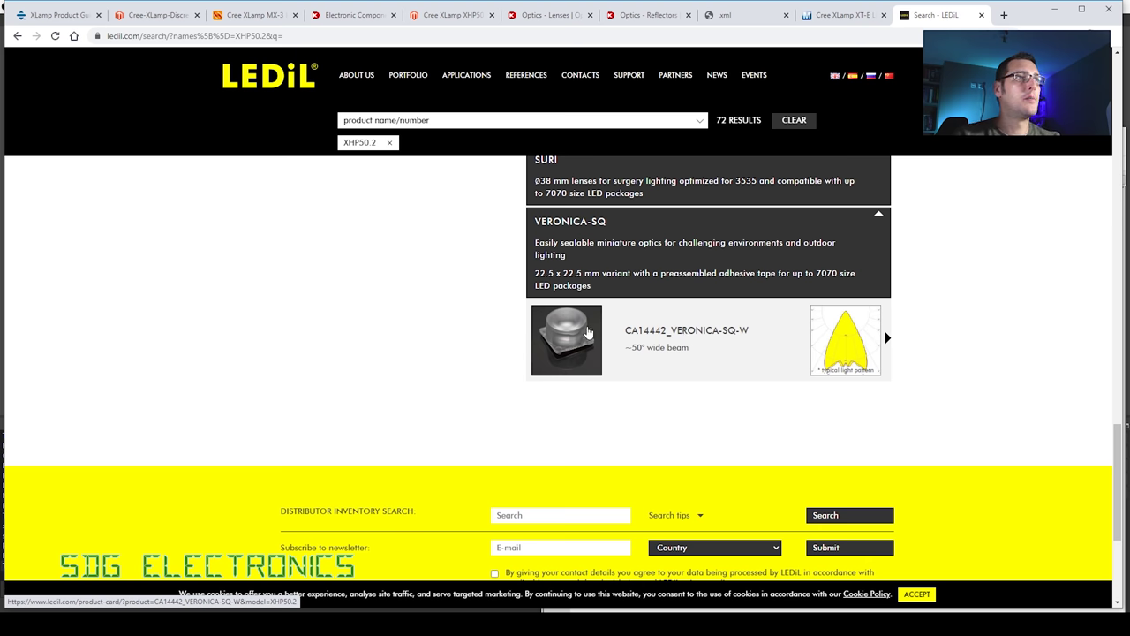
click(673, 339)
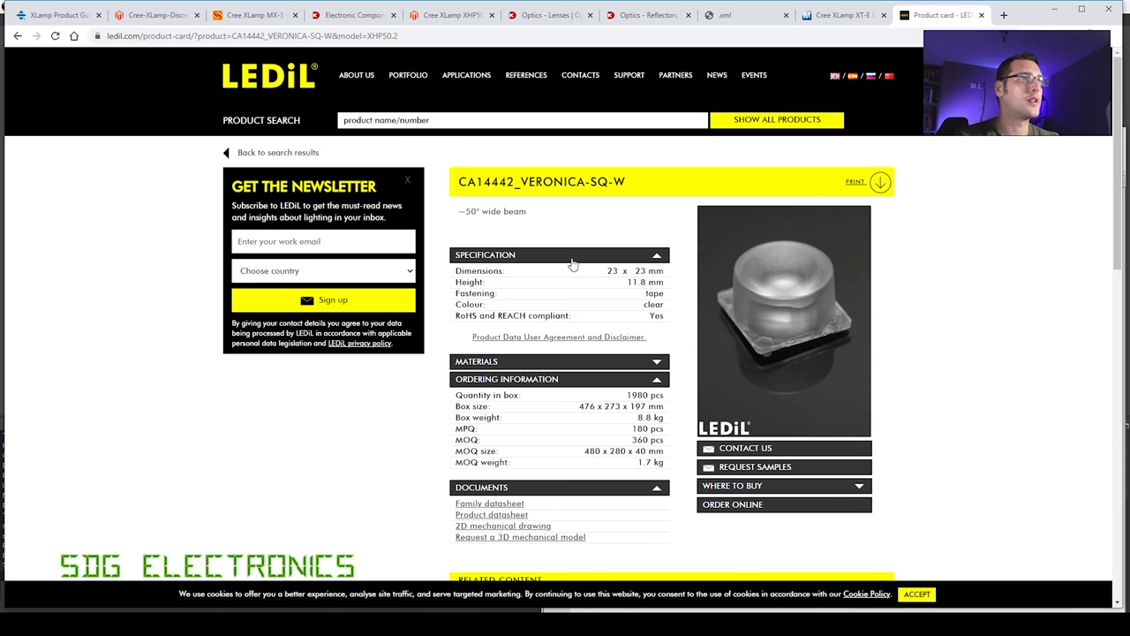
drag(459, 181, 628, 182)
key(ctrl+c)
Search the web for the CA14442_VERONICA-SQ-W lens and open the RS, Mouser and Digi-Key listings
click(1004, 16)
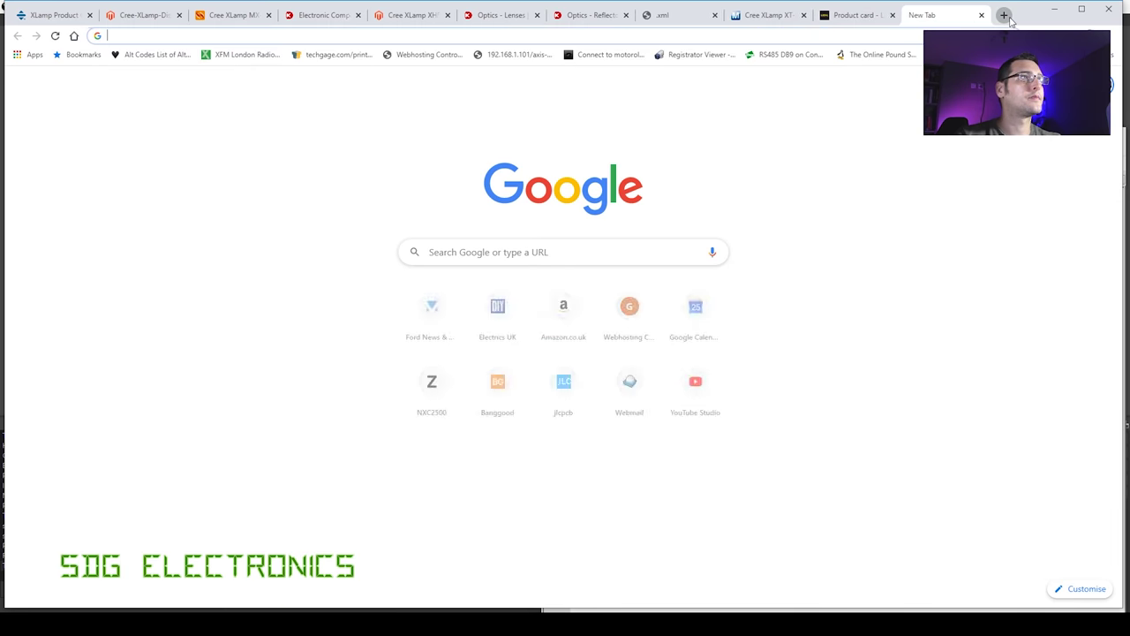
key(ctrl+v)
key(Return)
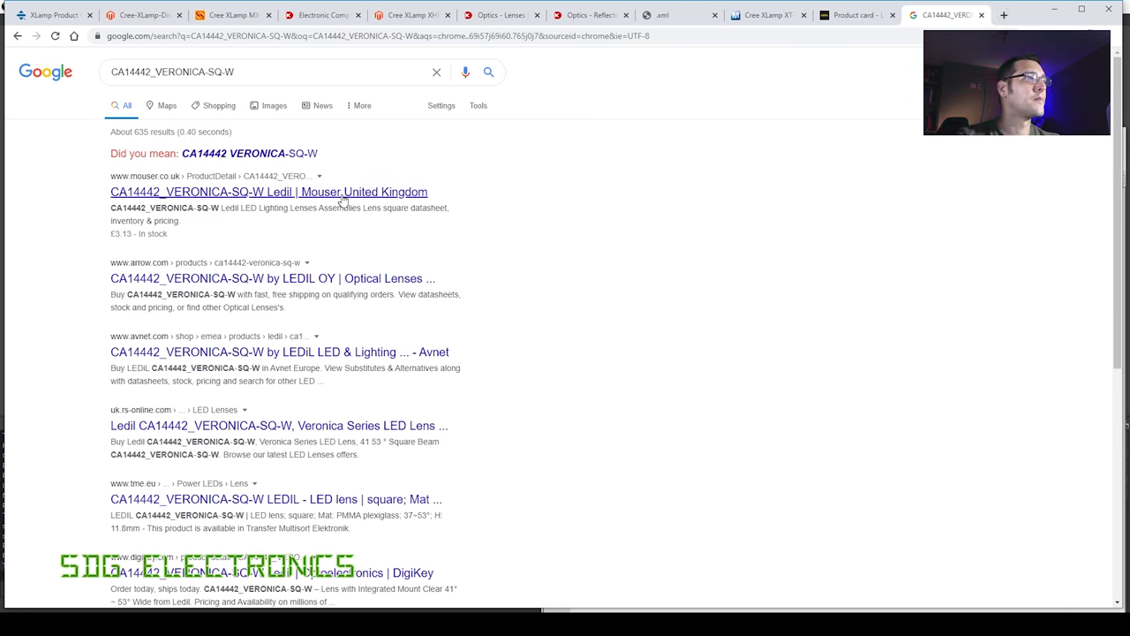
middle_click(288, 425)
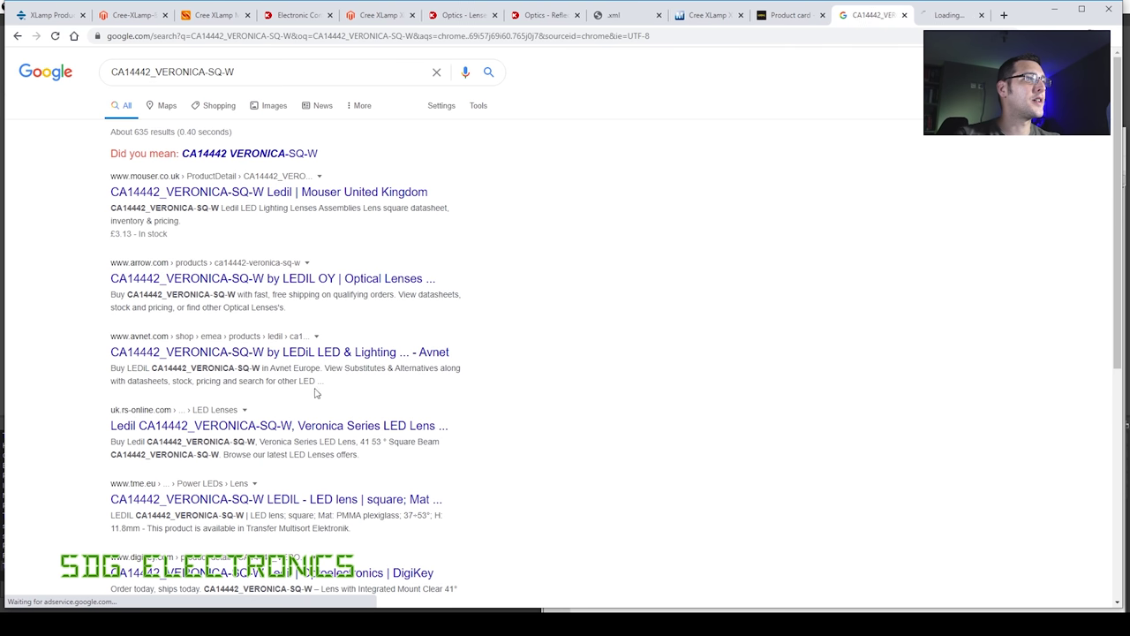
middle_click(309, 192)
middle_click(309, 192)
Compare RS and Mouser stock and pricing, accepting RS cookies, and close the zero-stock Digi-Key page
click(812, 15)
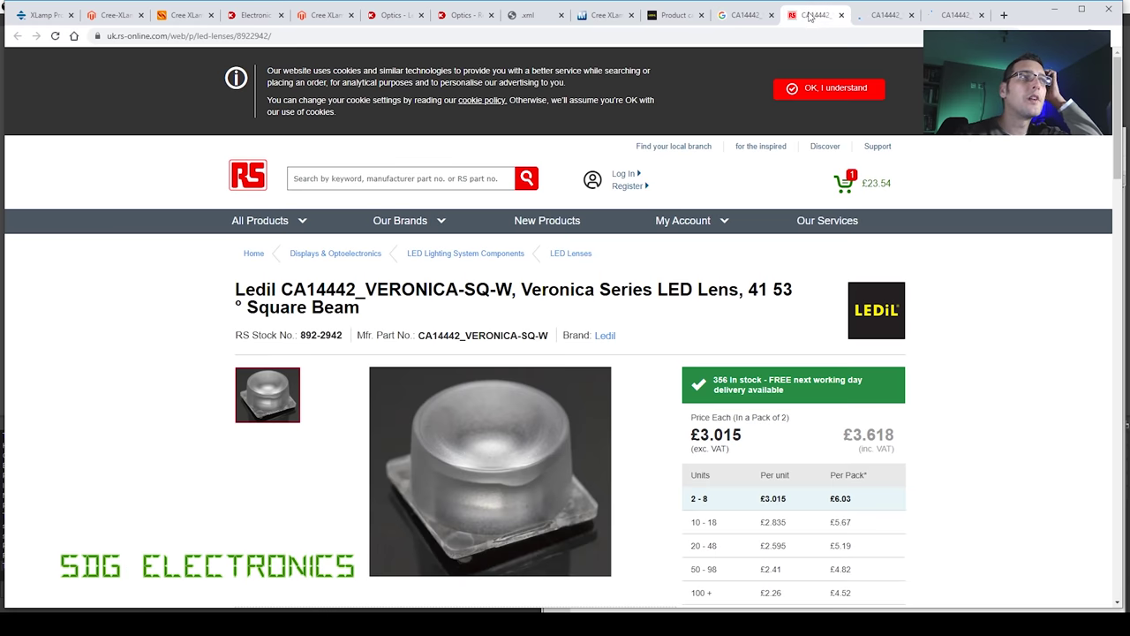
click(845, 101)
scroll(753, 329, down, 1)
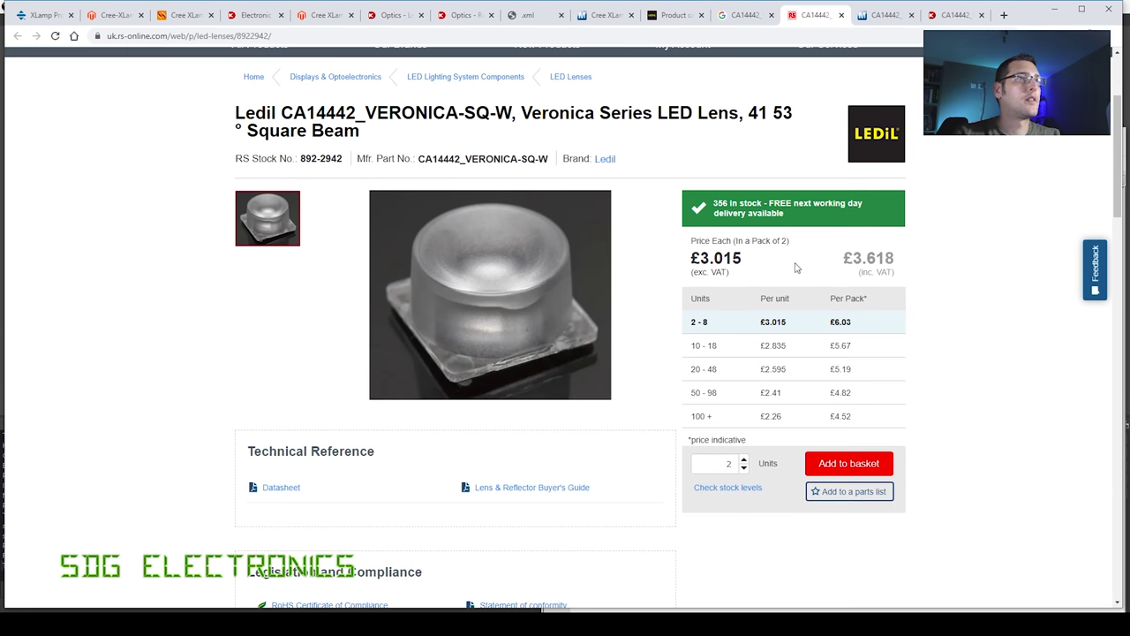
click(874, 18)
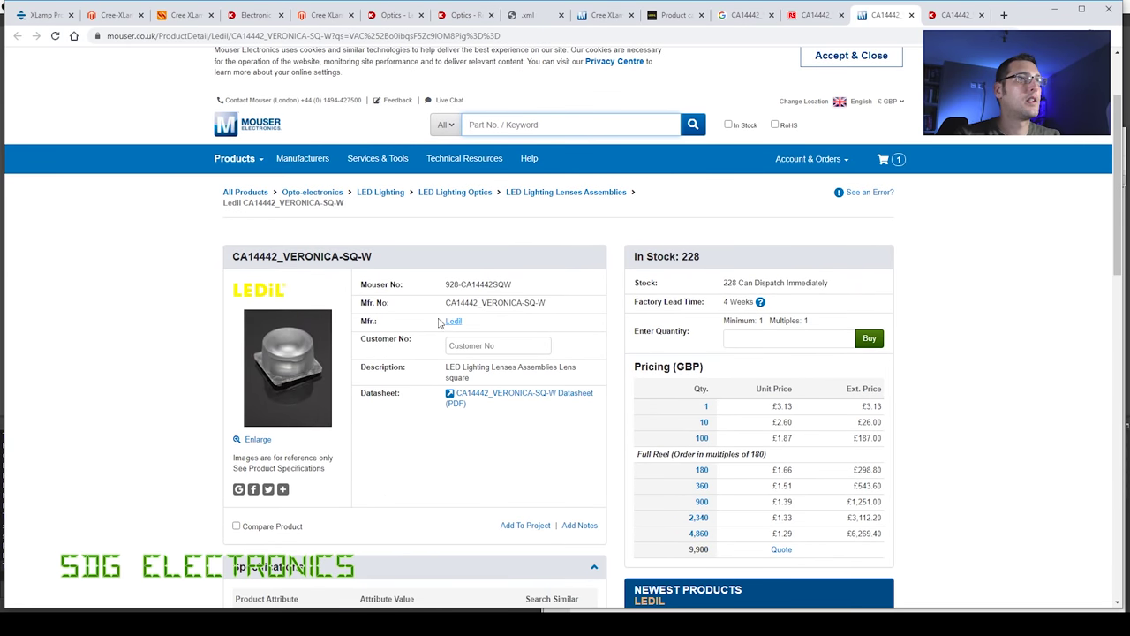
click(940, 15)
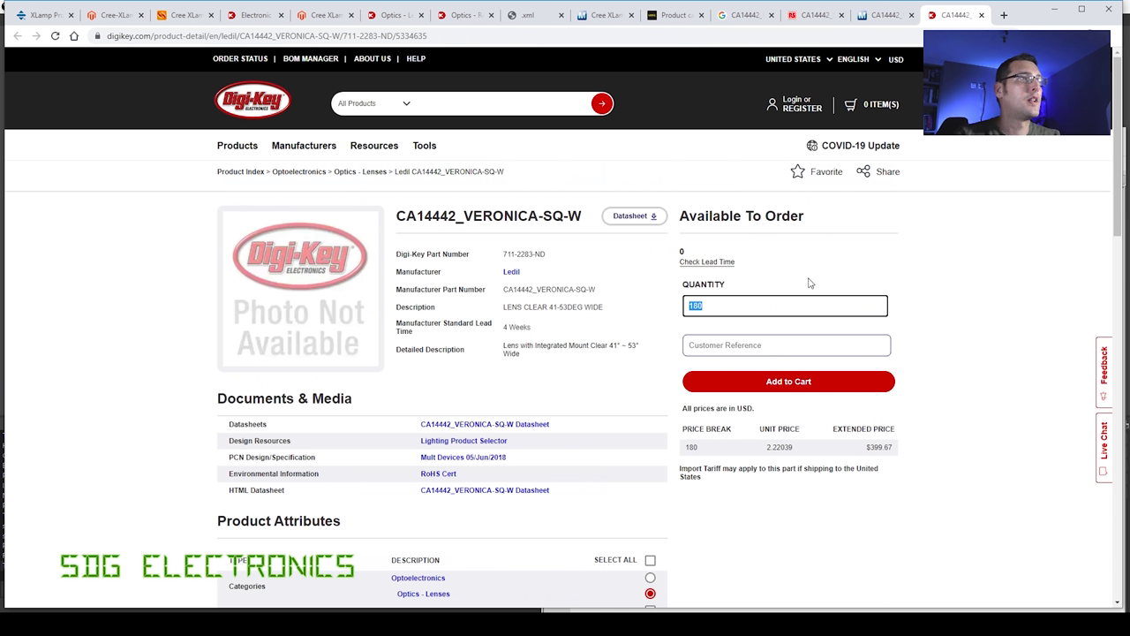
click(981, 15)
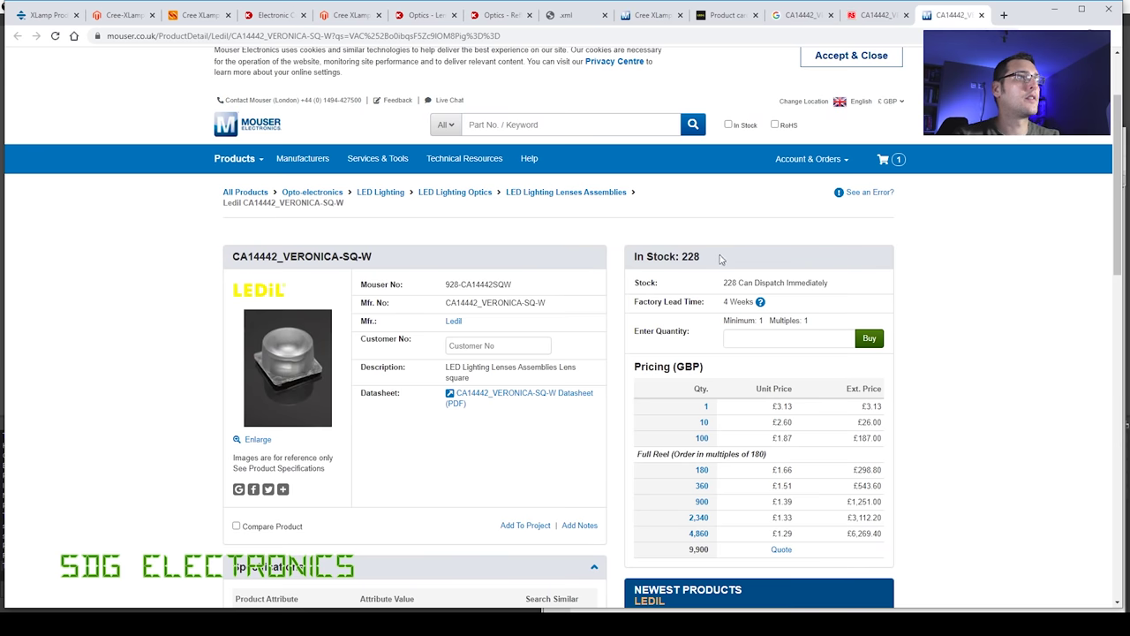
click(880, 13)
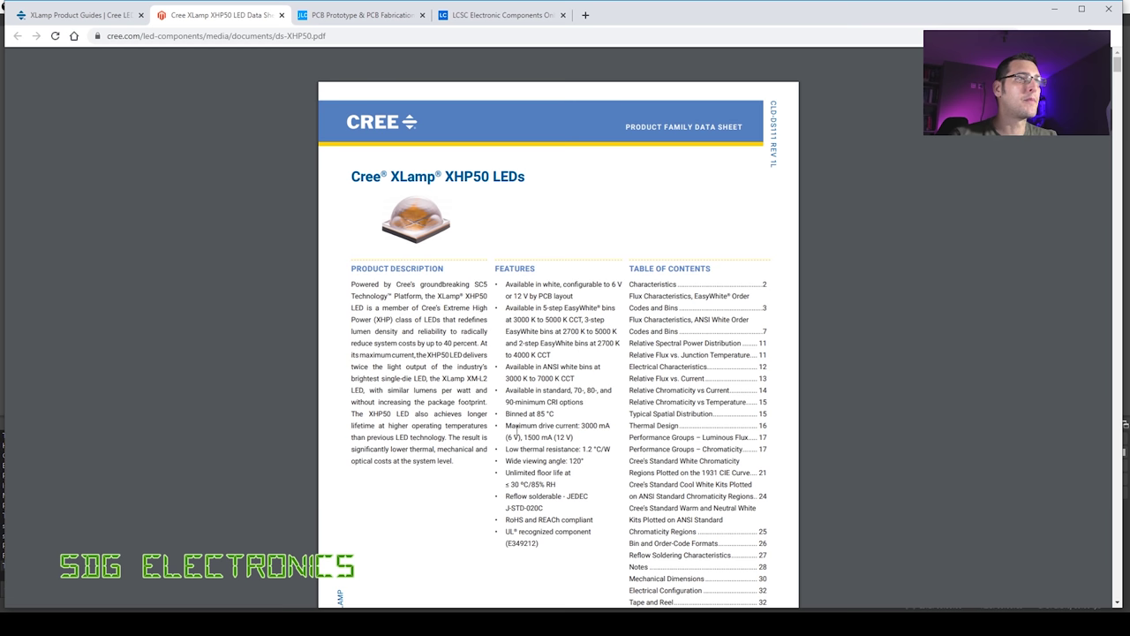
Scroll the XHP50 datasheet to the page 13 relative luminous flux versus forward current graphs
scroll(609, 429, down, 8)
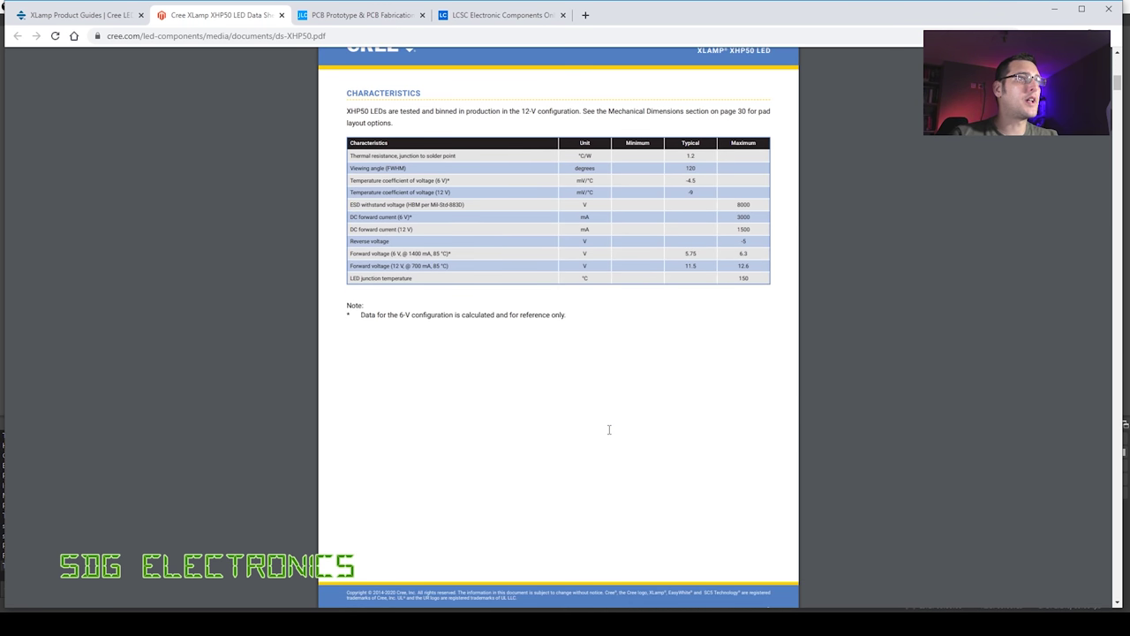
scroll(609, 429, down, 20)
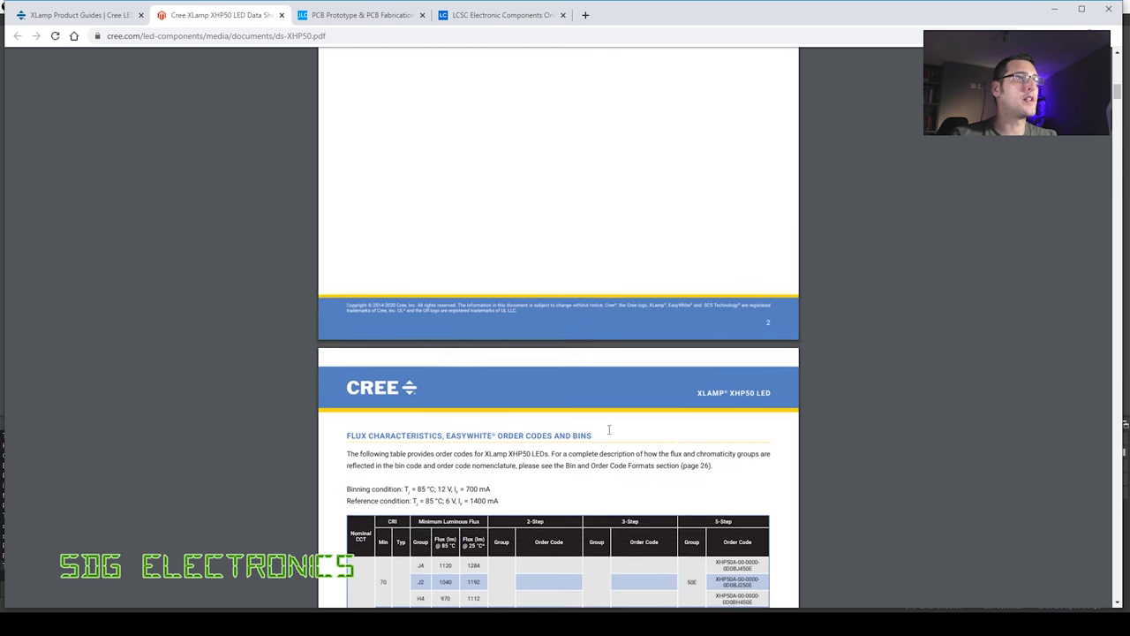
scroll(609, 429, down, 18)
scroll(610, 429, down, 20)
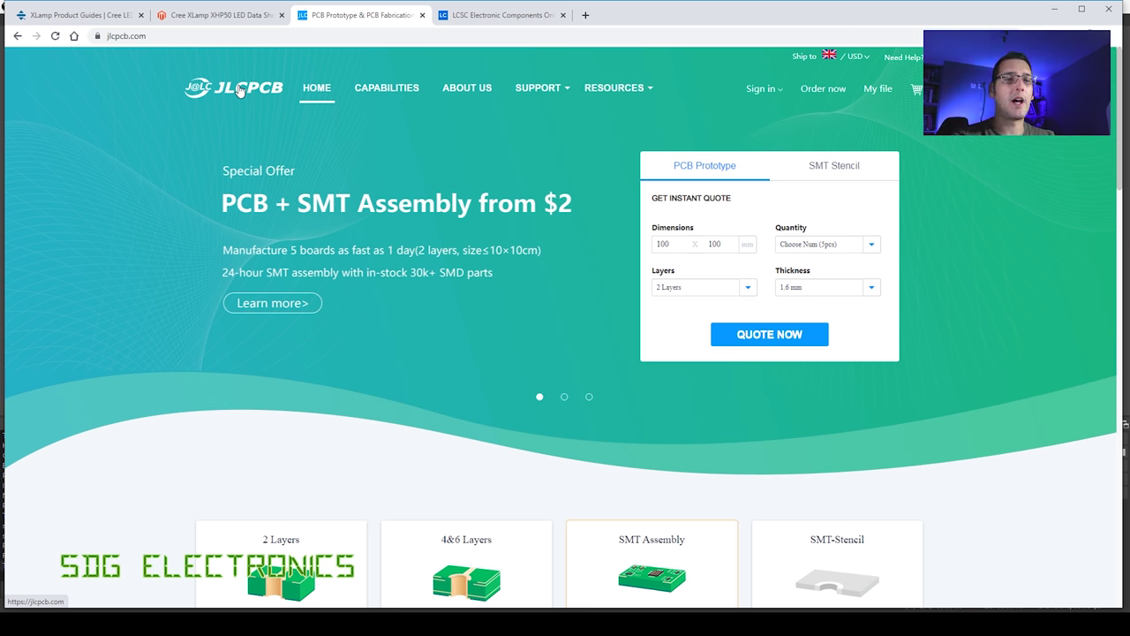
Open JLCPCB's SMT Assembly information page
scroll(465, 264, down, 3)
click(706, 461)
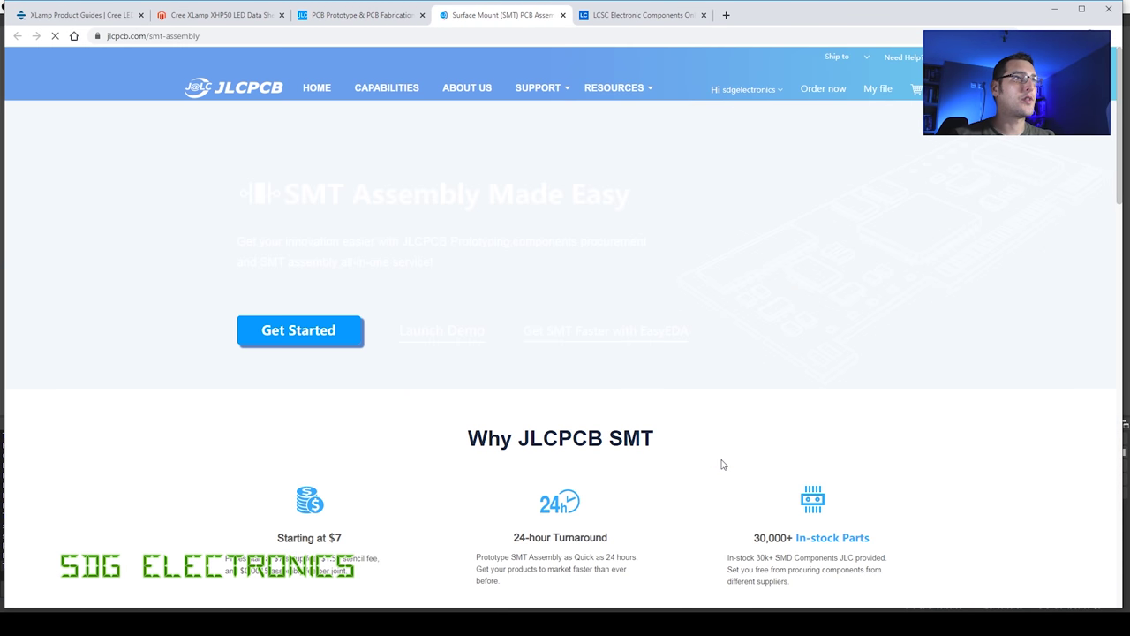
scroll(571, 421, down, 2)
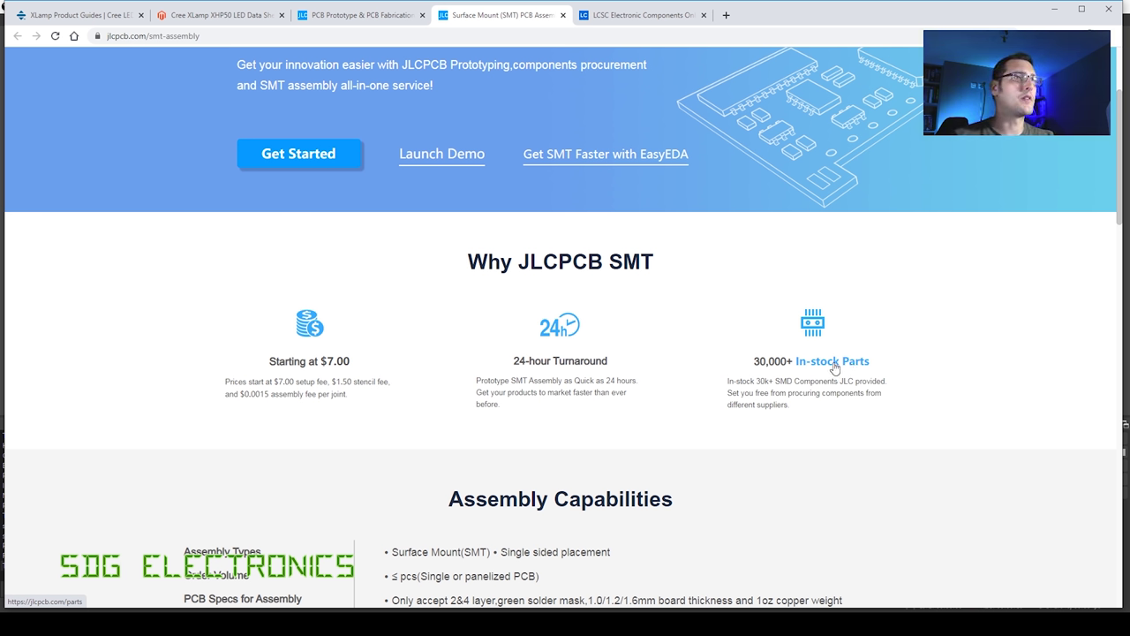
scroll(603, 317, up, 2)
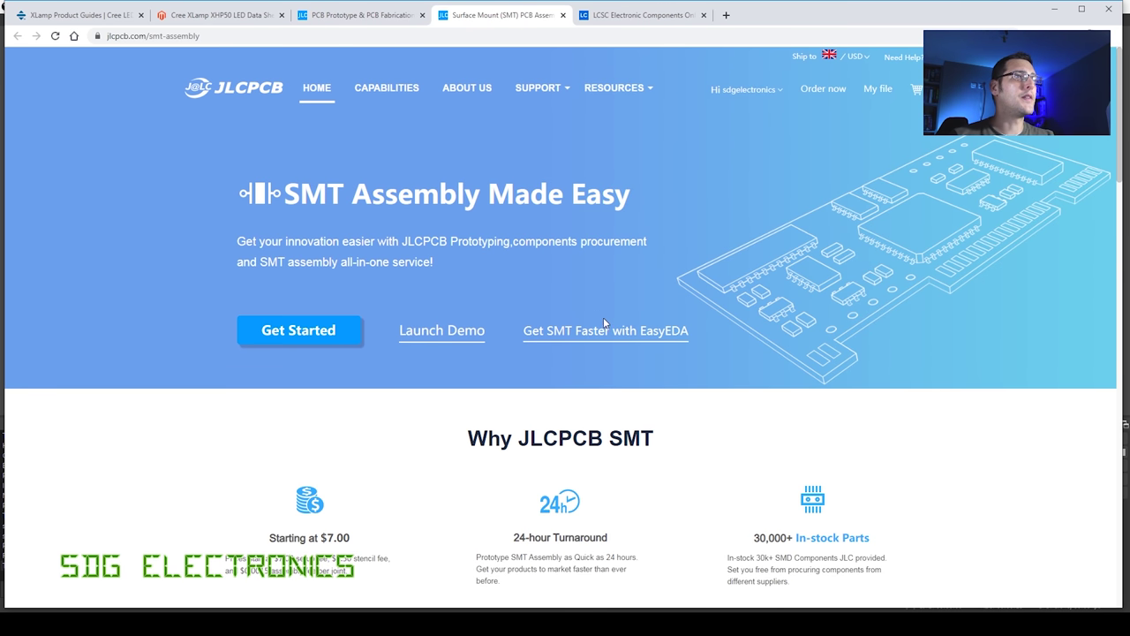
In the in-stock parts library, list Driver ICs > LED Drivers (573 parts) and highlight the Stock column
click(839, 542)
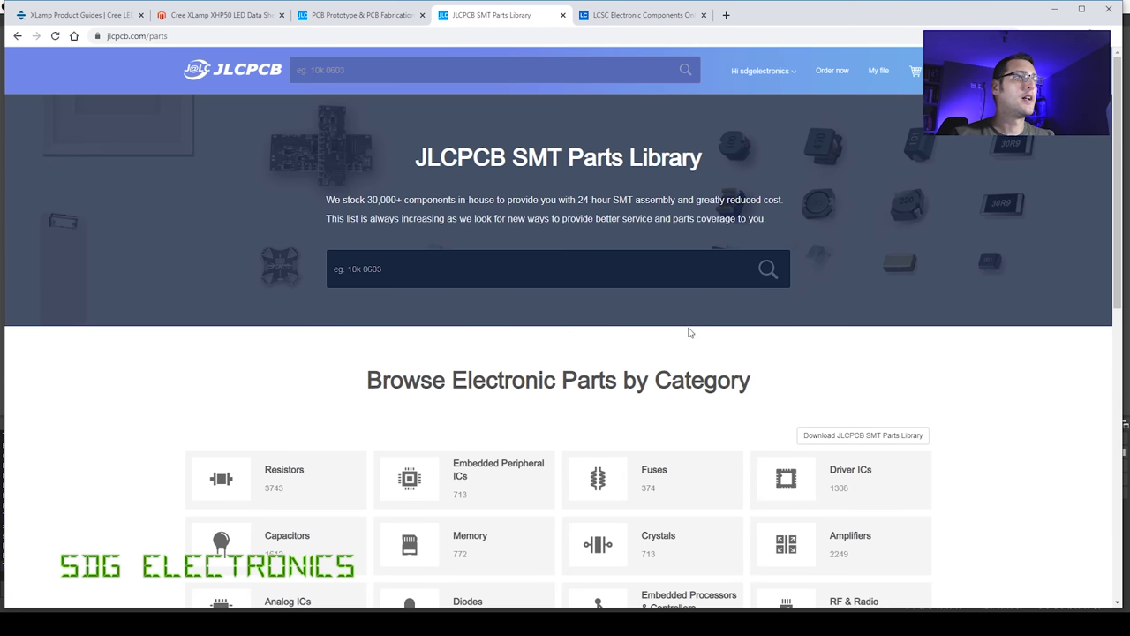
scroll(690, 332, down, 2)
click(792, 363)
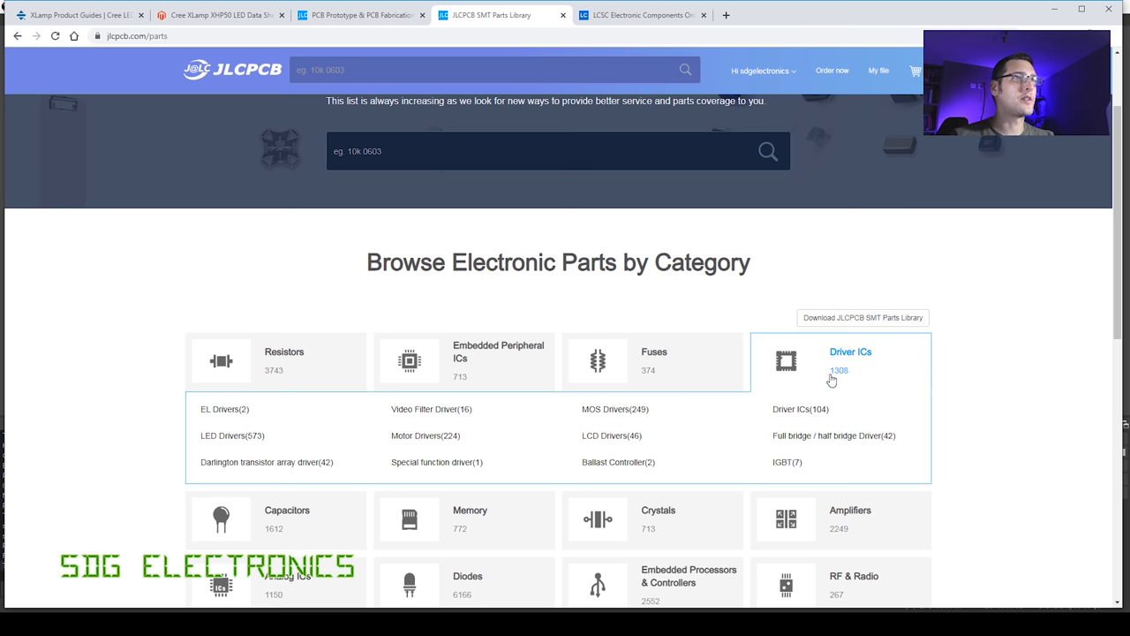
click(234, 437)
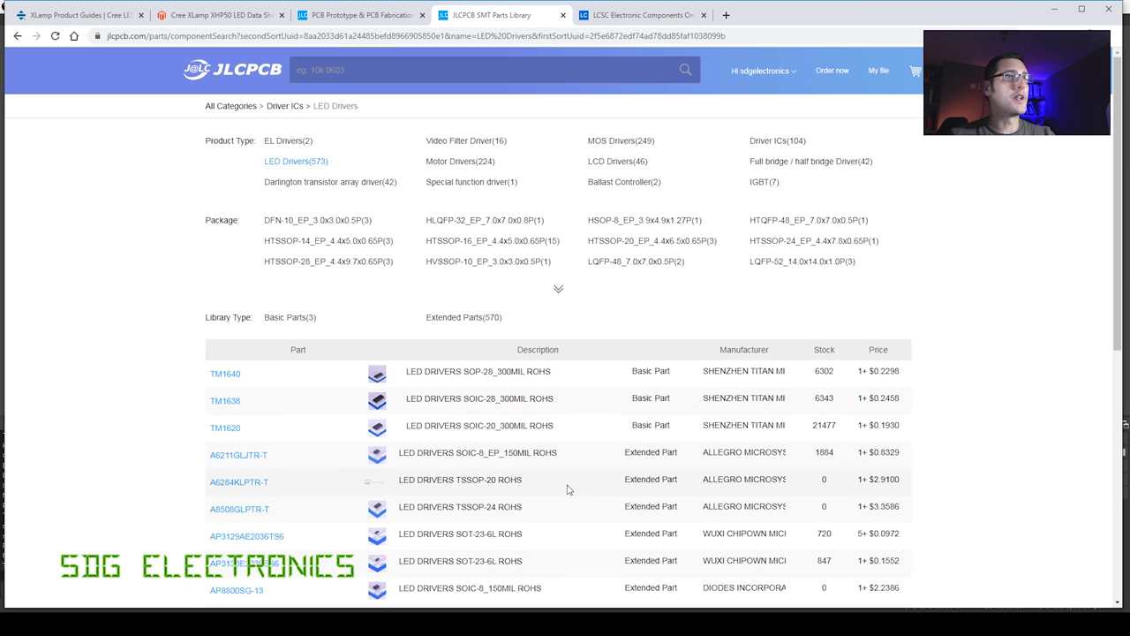
scroll(565, 477, down, 2)
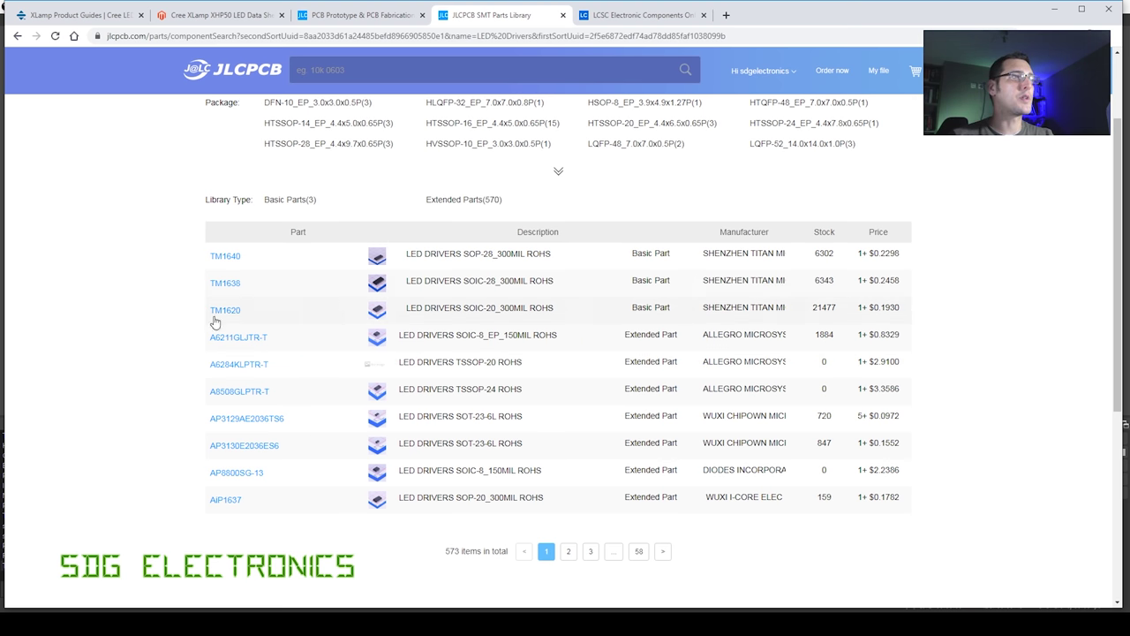
double_click(824, 231)
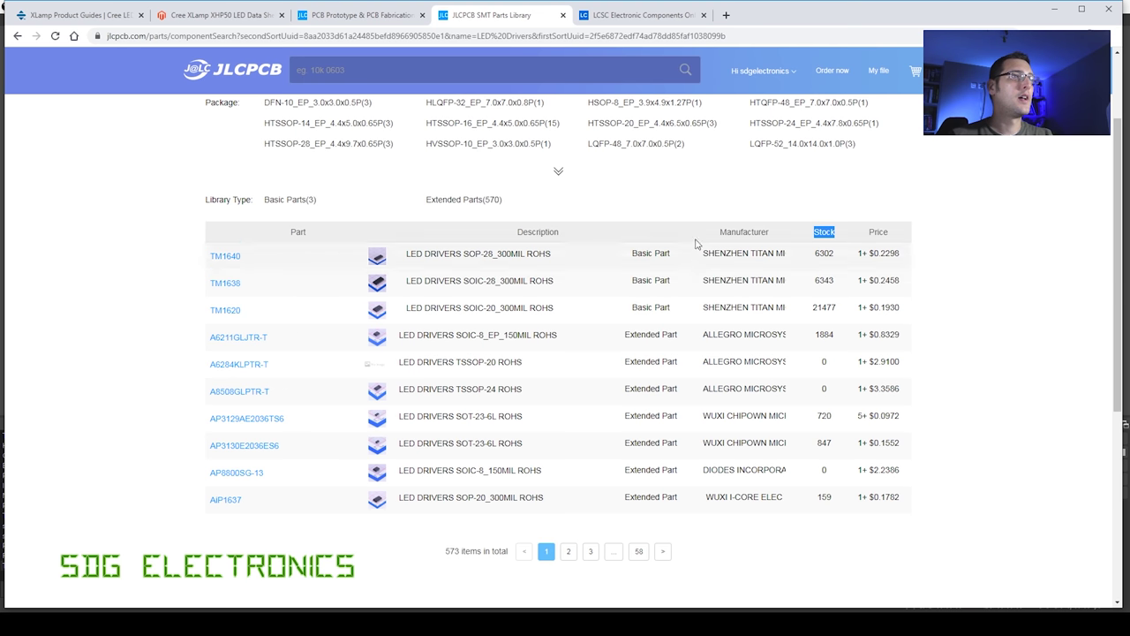
Open LCSC's LED Drivers catalogue and select the three DC-DC types in the Type filter, leaving 61 parts
click(651, 17)
mouse_move(219, 300)
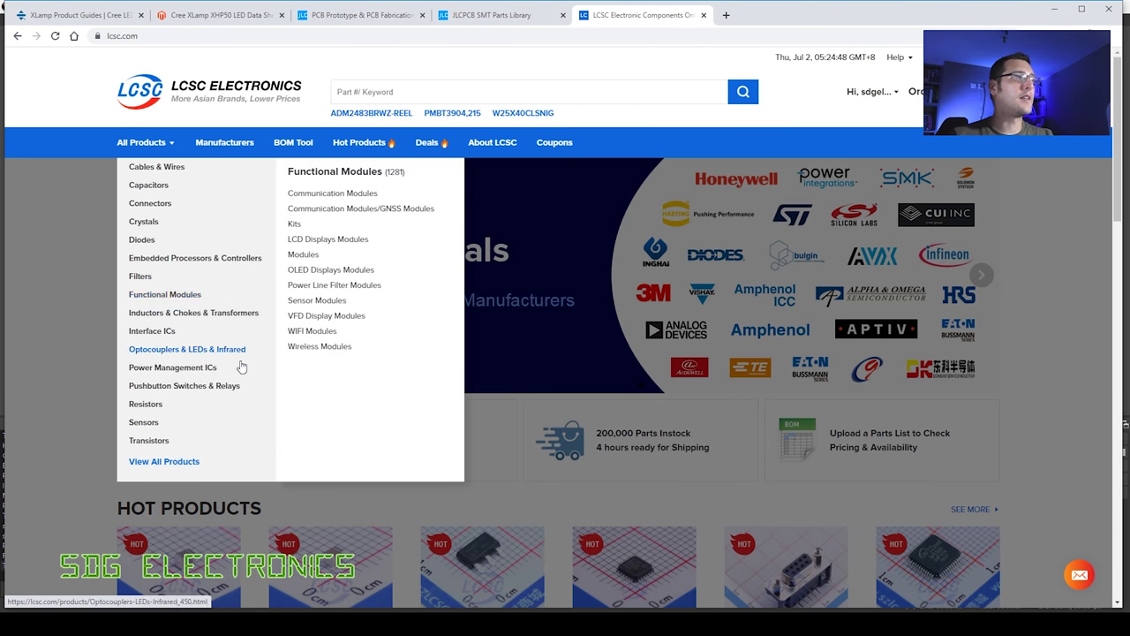
mouse_move(229, 355)
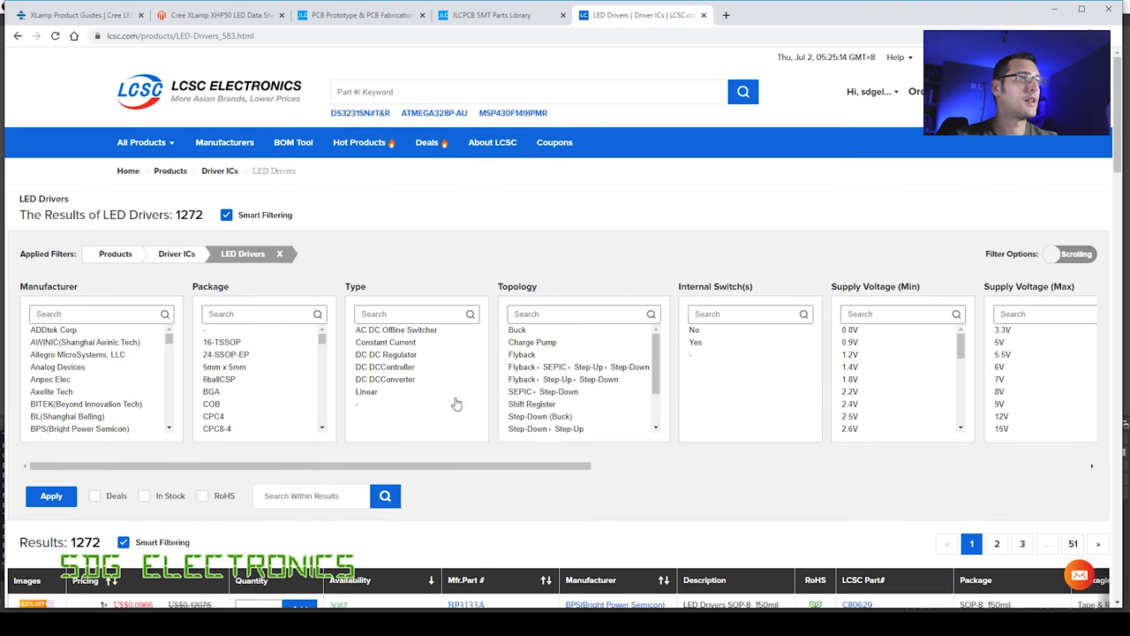
drag(396, 356, 386, 382)
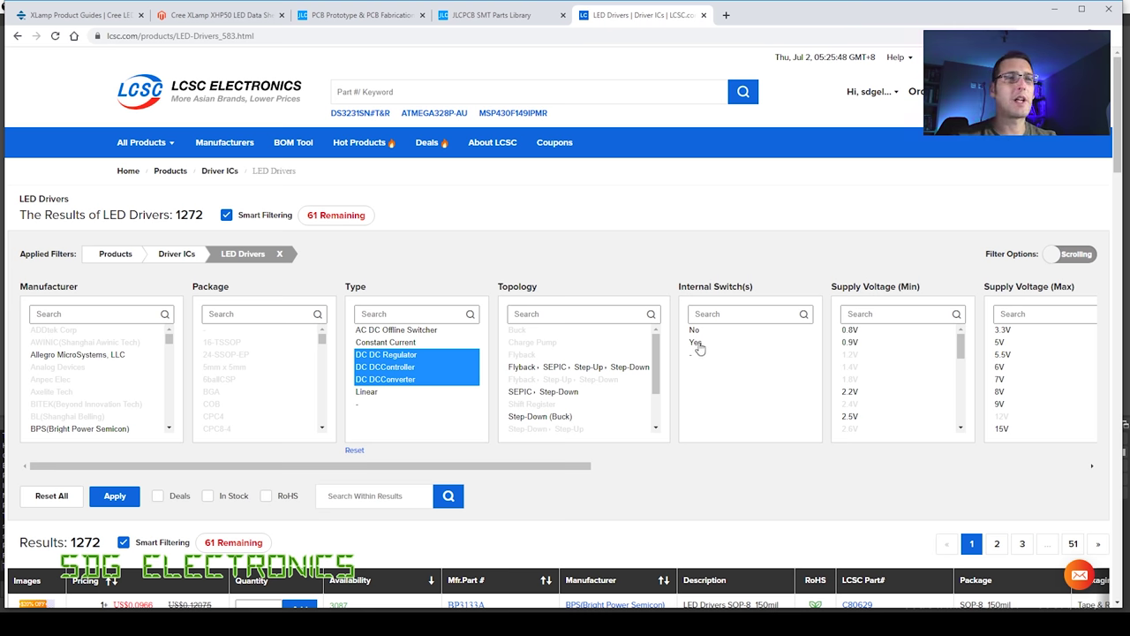
Require an internal switch and select 36V, 40V, 42V and 48V maximum supply voltages
click(698, 342)
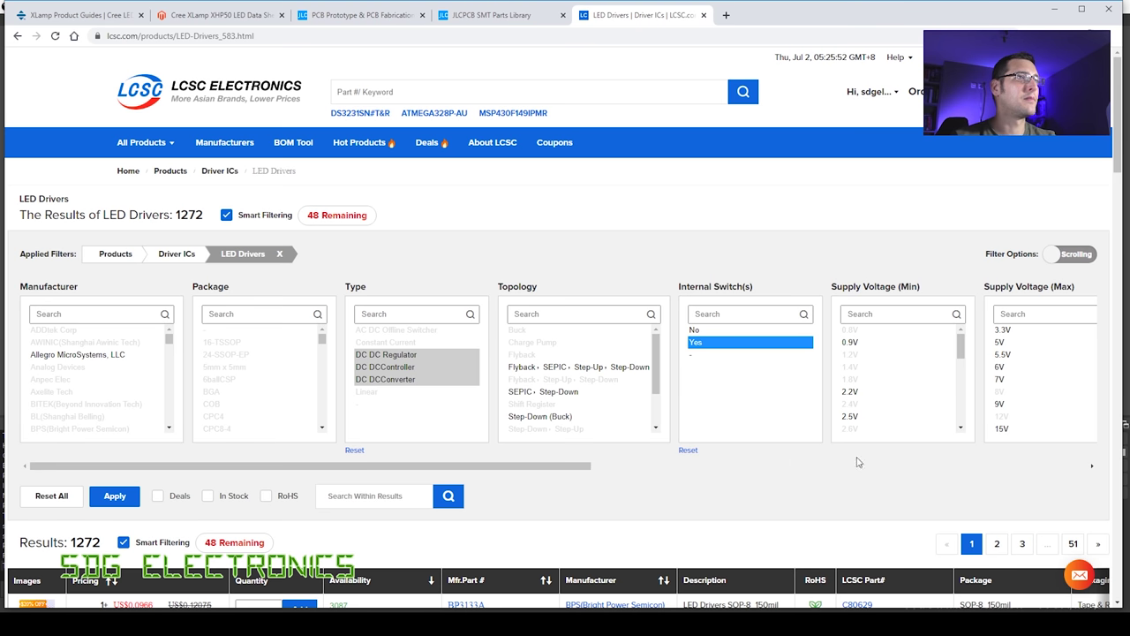
scroll(1026, 432, down, 2)
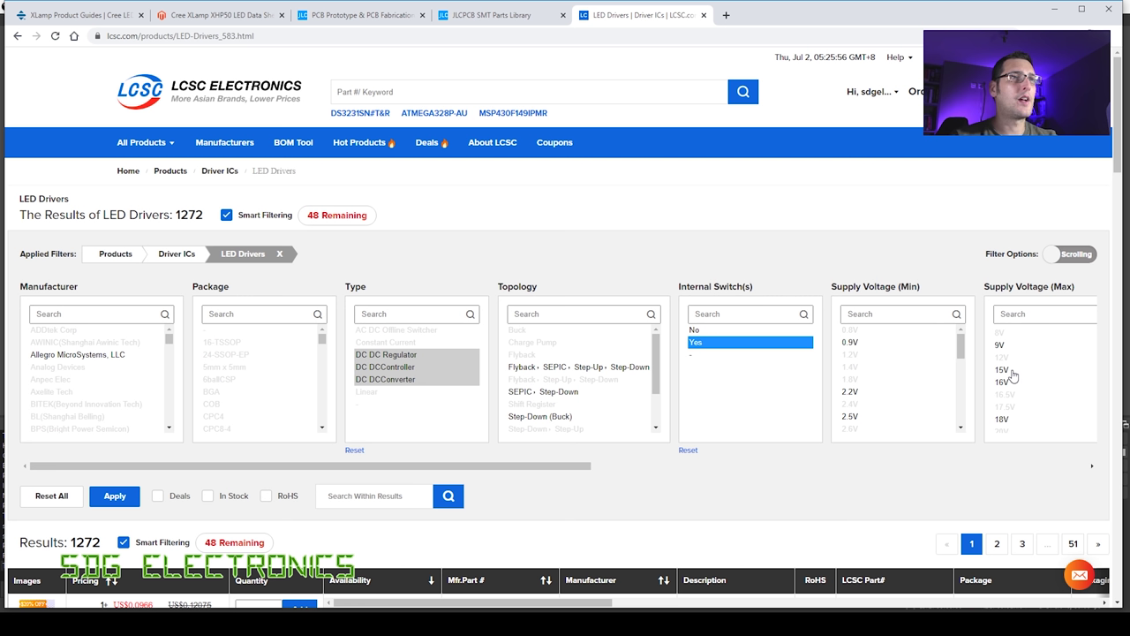
scroll(1013, 378, down, 1)
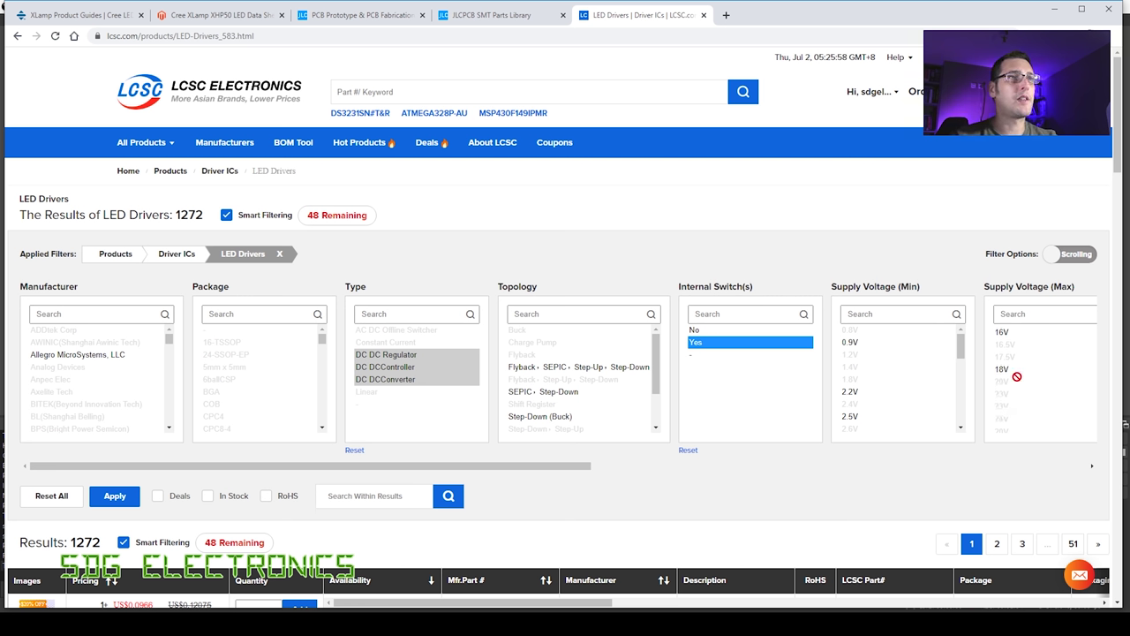
scroll(1016, 376, up, 1)
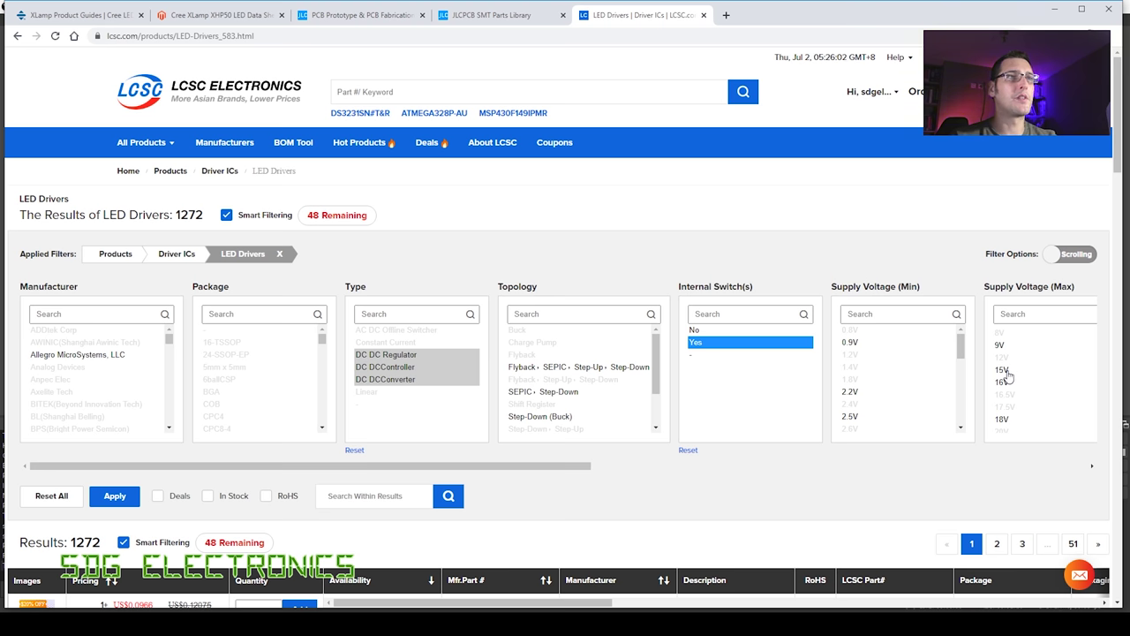
drag(1008, 376, 1009, 393)
scroll(1009, 406, down, 3)
shift+click(1009, 400)
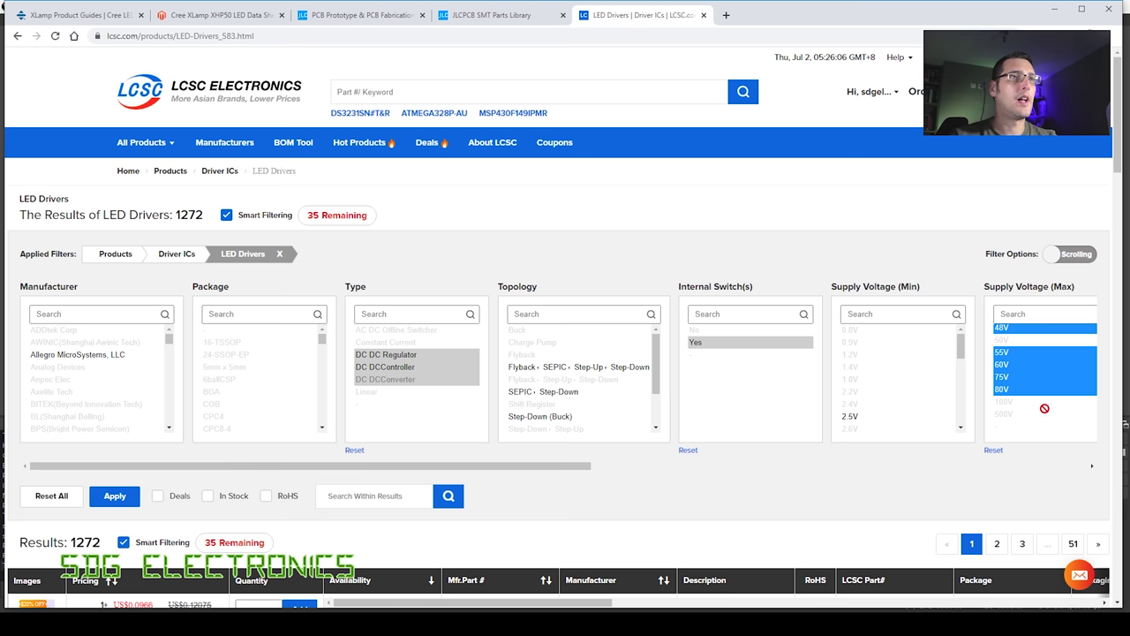
ctrl+click(1003, 389)
ctrl+click(1003, 364)
ctrl+click(1003, 377)
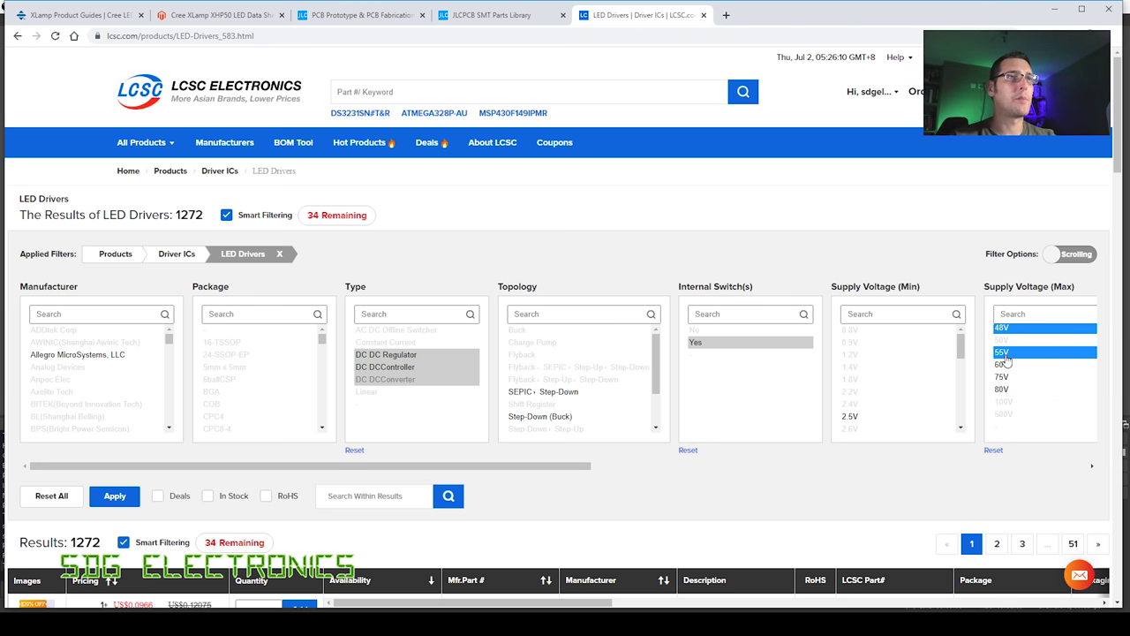
ctrl+click(1003, 352)
scroll(1006, 388, up, 2)
shift+click(1007, 387)
ctrl+click(1007, 386)
ctrl+click(1002, 386)
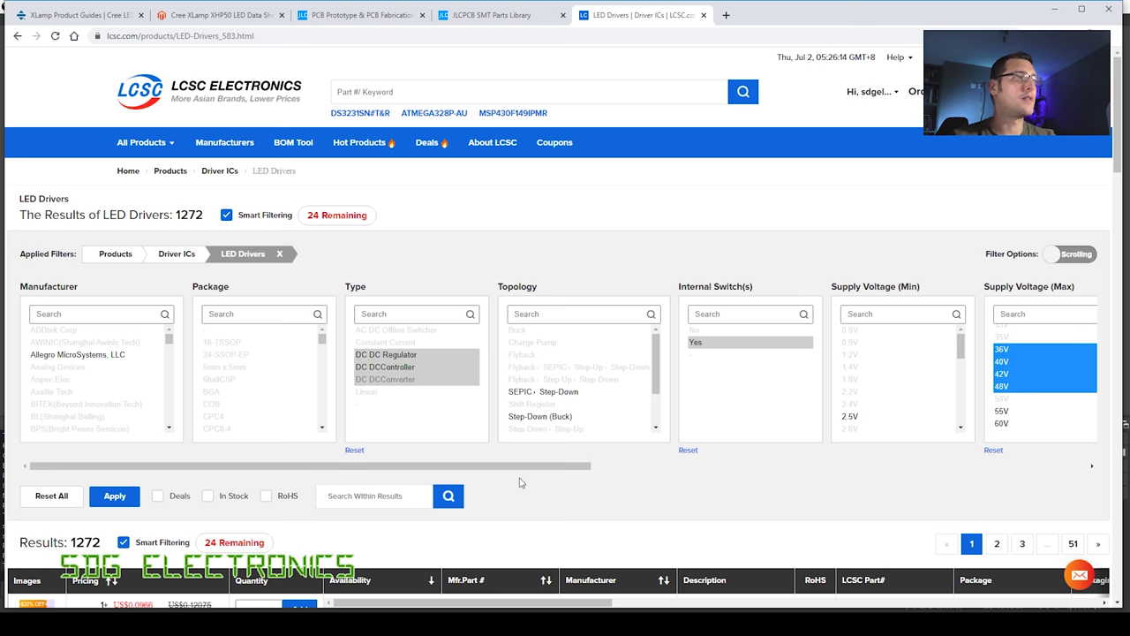
Restrict to in-stock parts and apply the filters, leaving 16 matching drivers
click(208, 495)
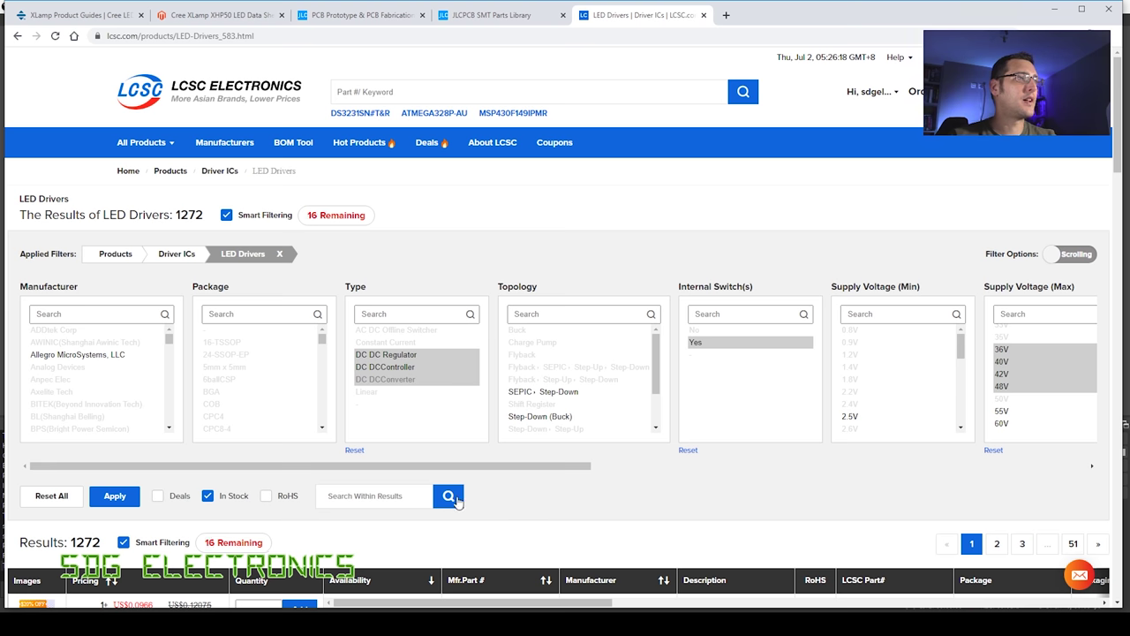
click(454, 501)
scroll(456, 500, down, 5)
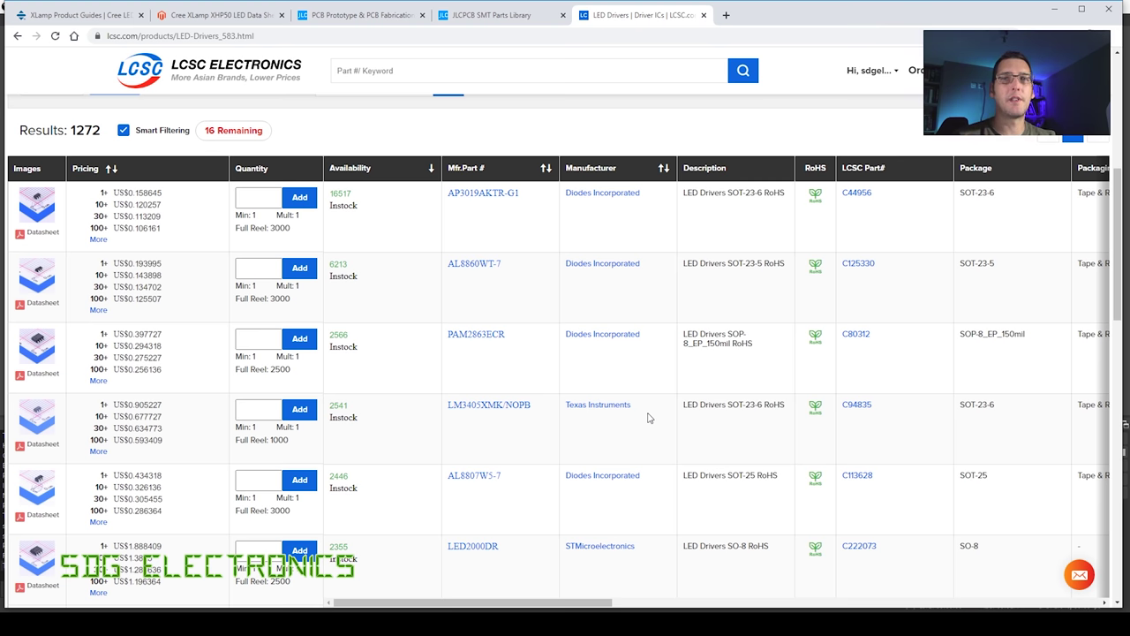
click(43, 445)
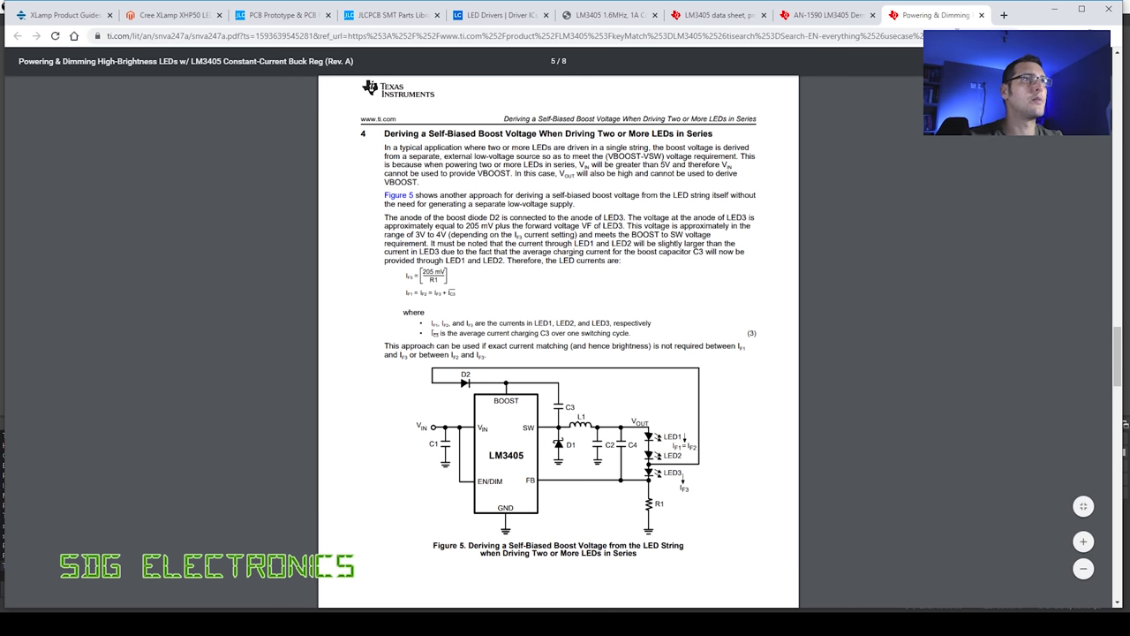
click(766, 16)
click(767, 16)
click(766, 16)
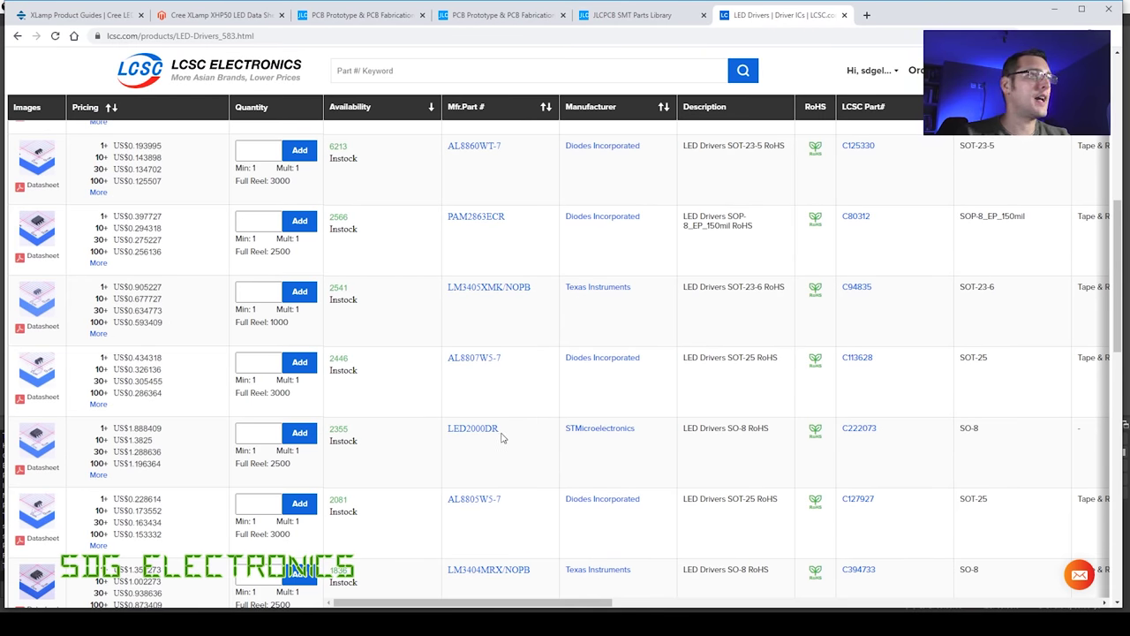
mouse_move(38, 450)
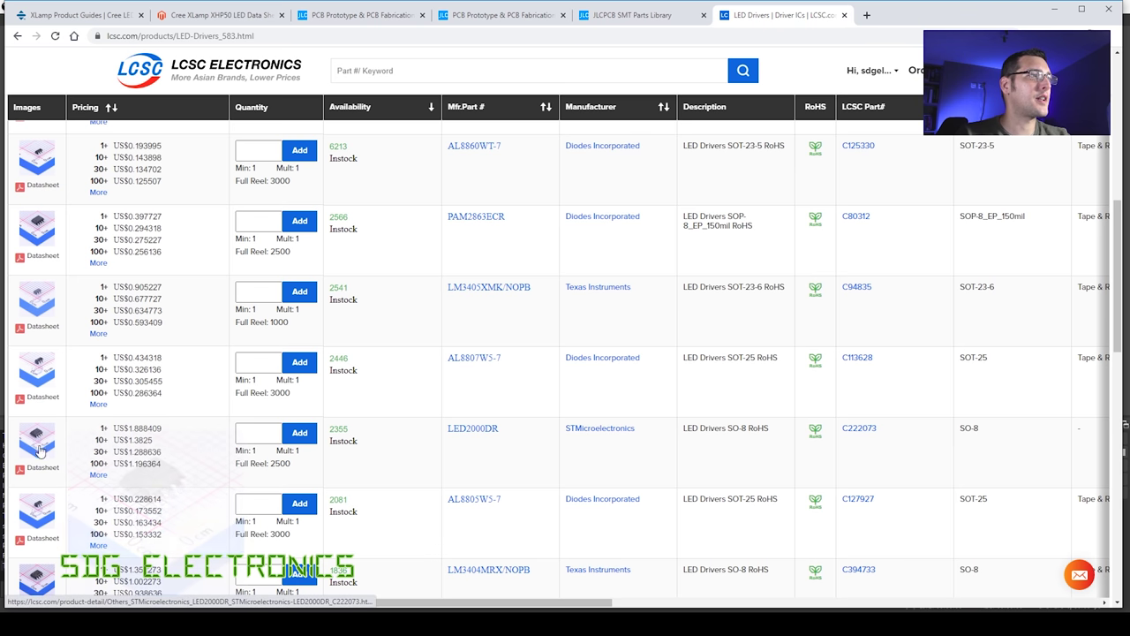
right_click(42, 470)
click(63, 477)
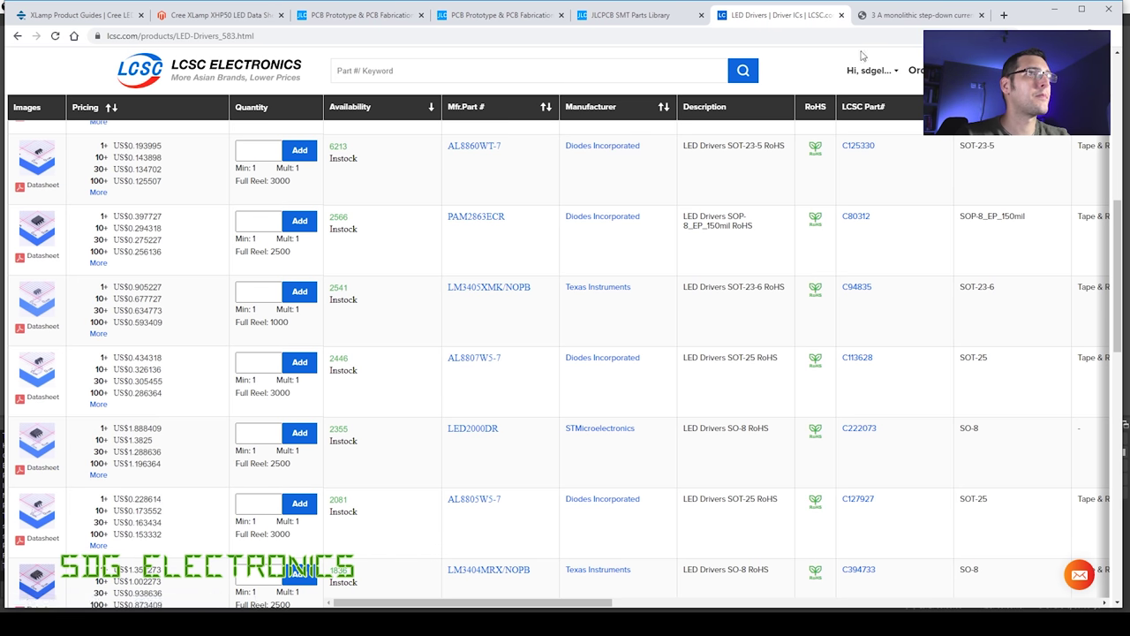
click(896, 18)
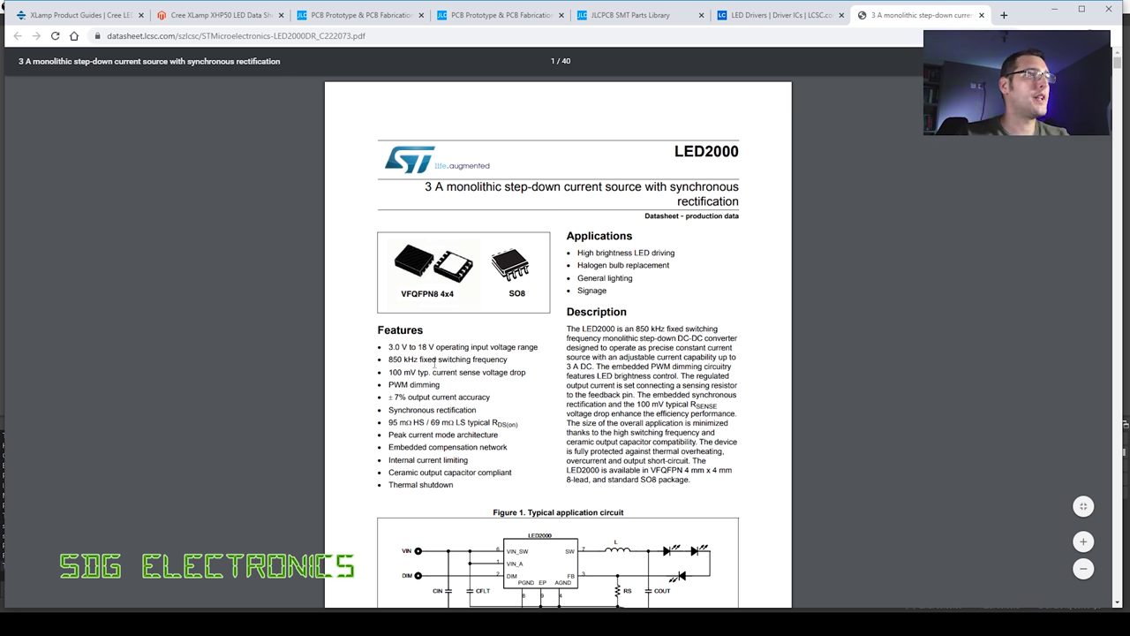
scroll(588, 348, down, 2)
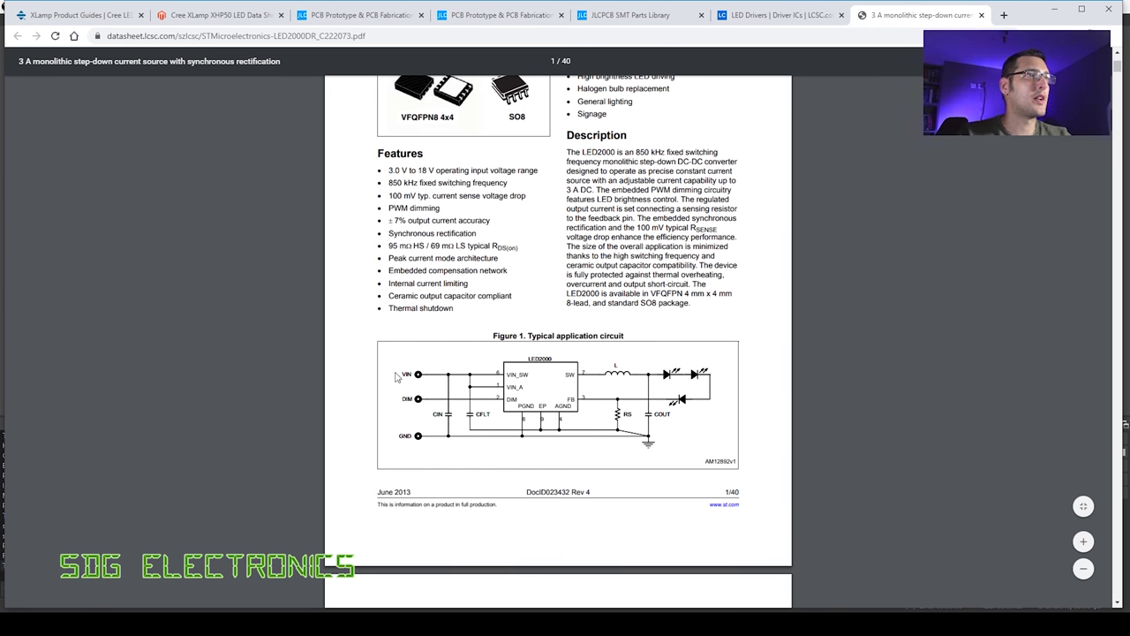
scroll(651, 248, up, 2)
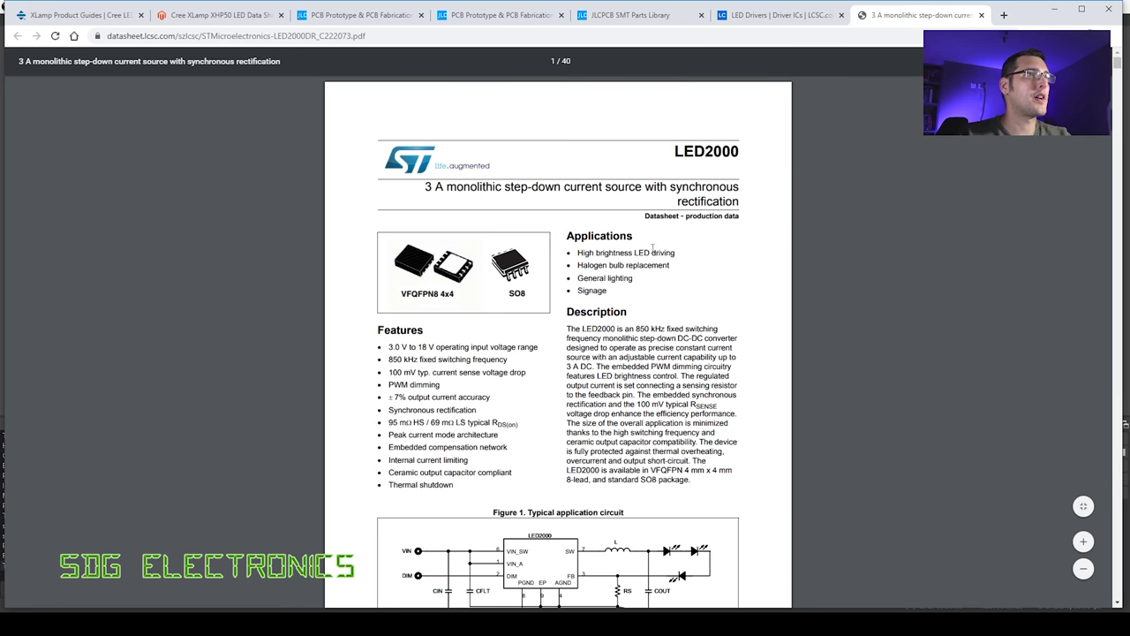
Search the JLCPCB parts library for led2000, finding LED2000PUR at 0 stock, then close its datasheet
click(528, 19)
click(623, 12)
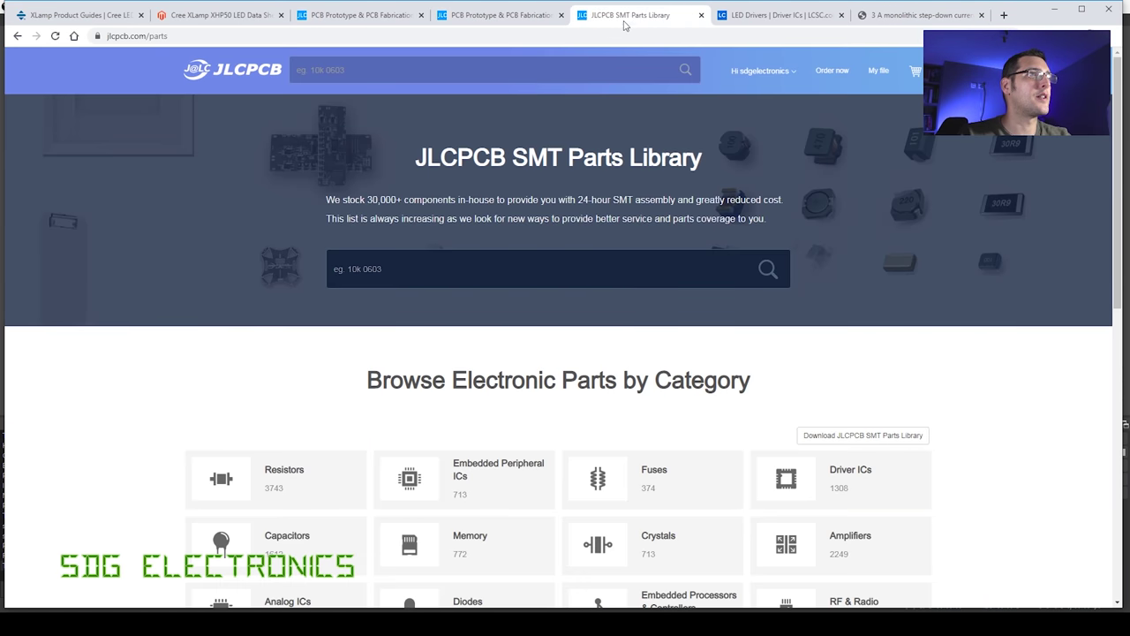
click(912, 17)
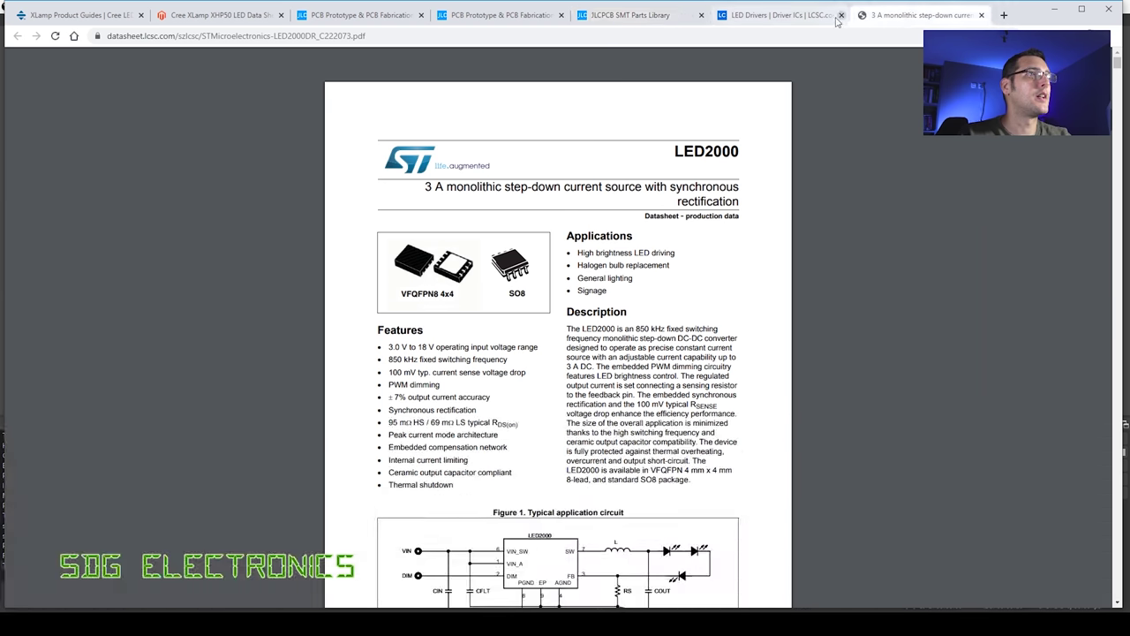
click(618, 15)
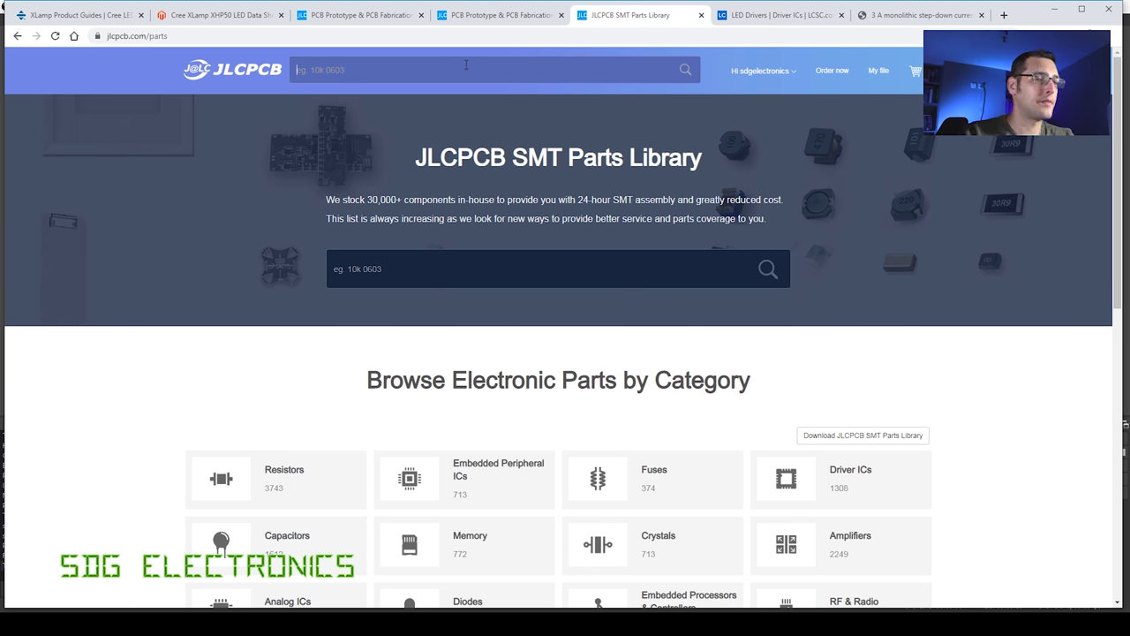
text(led2000)
key(Return)
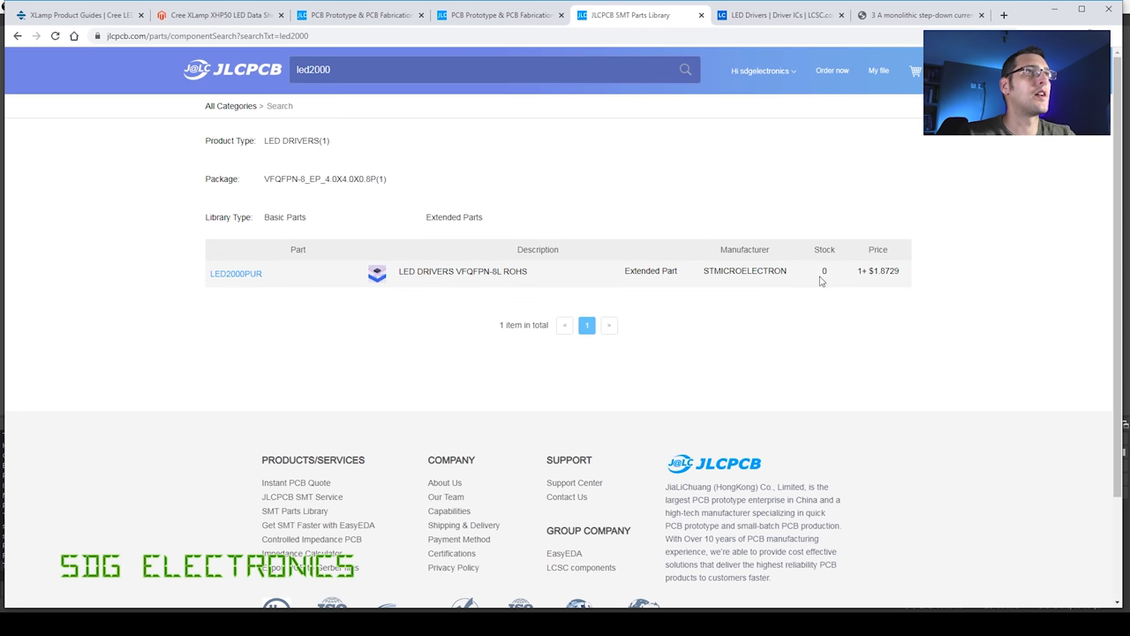
click(936, 15)
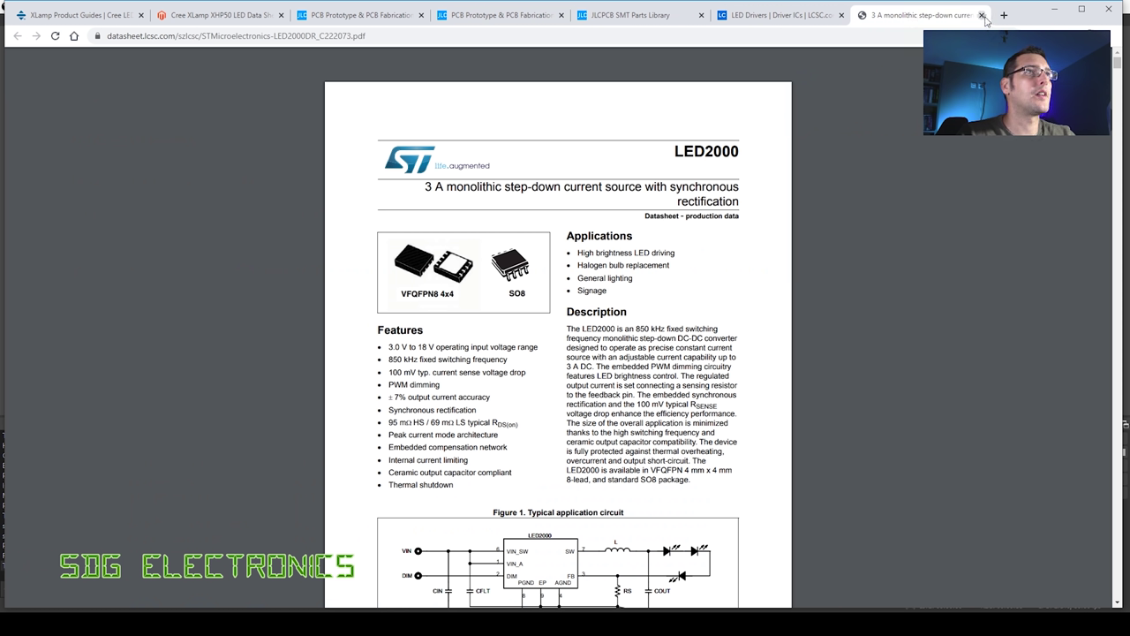
click(982, 16)
Open the AL8805W5-7 datasheet from the LCSC listing in a new tab
scroll(395, 299, down, 1)
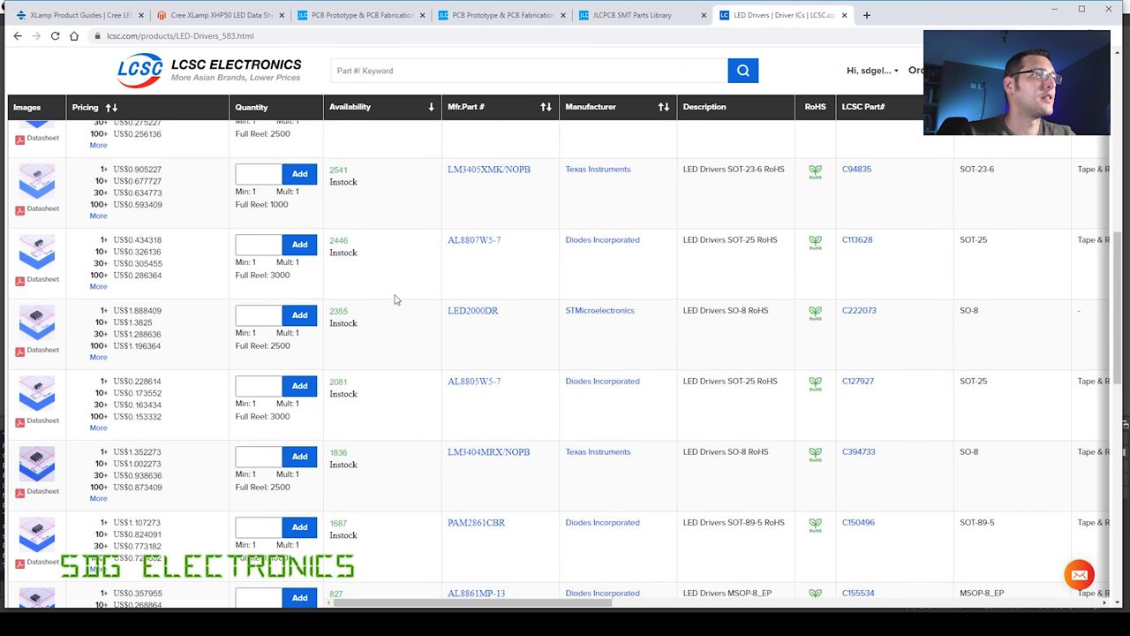
scroll(466, 391, down, 1)
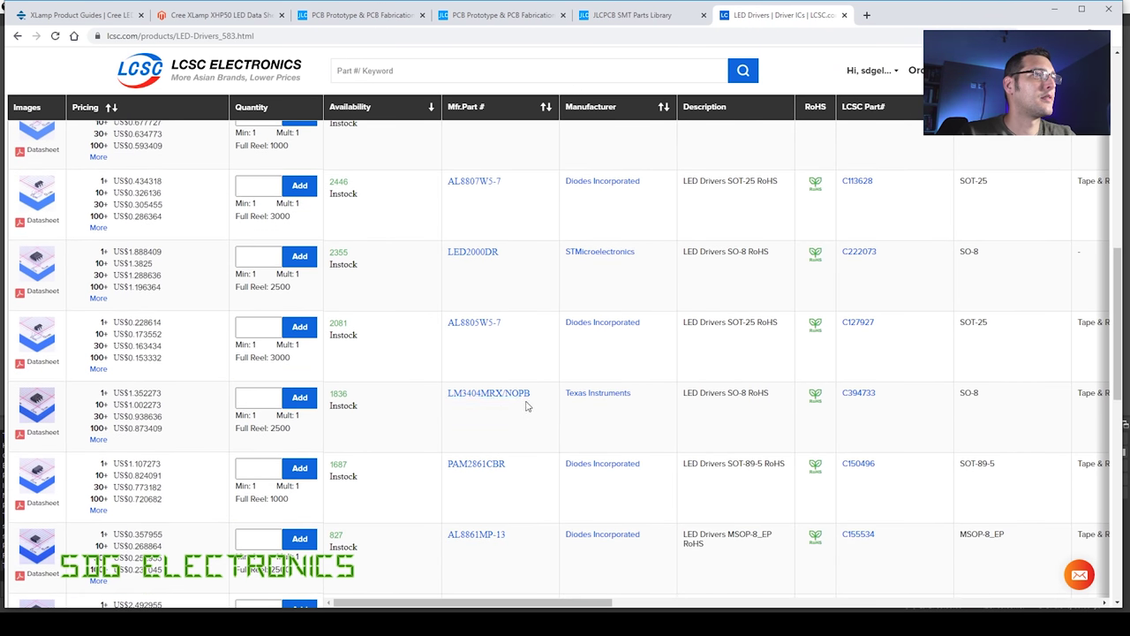
scroll(526, 406, down, 2)
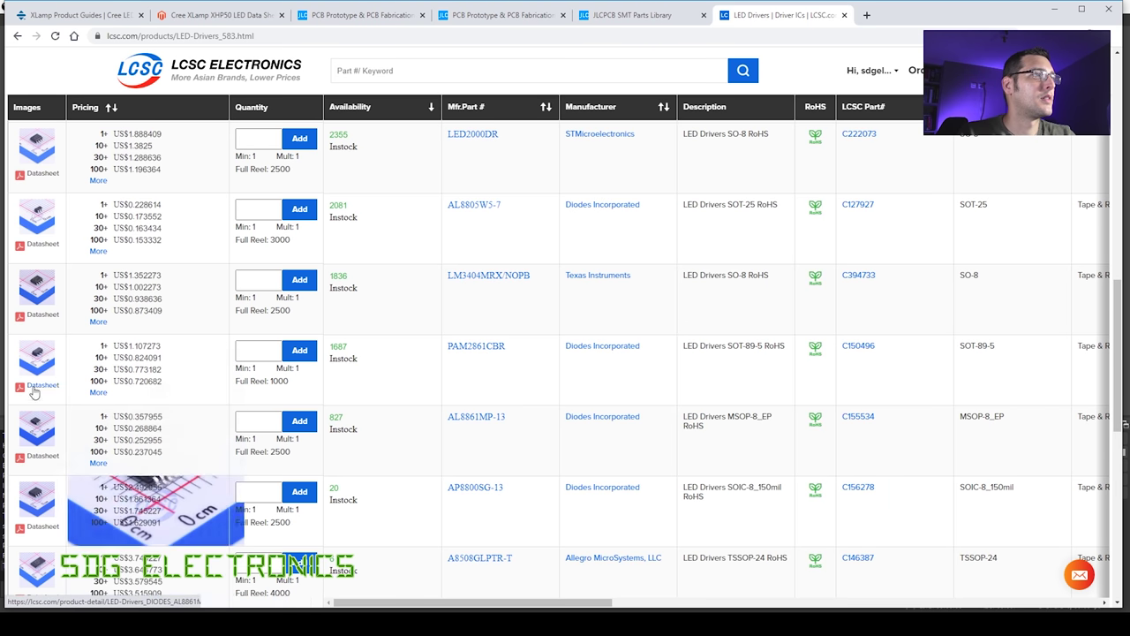
mouse_move(37, 359)
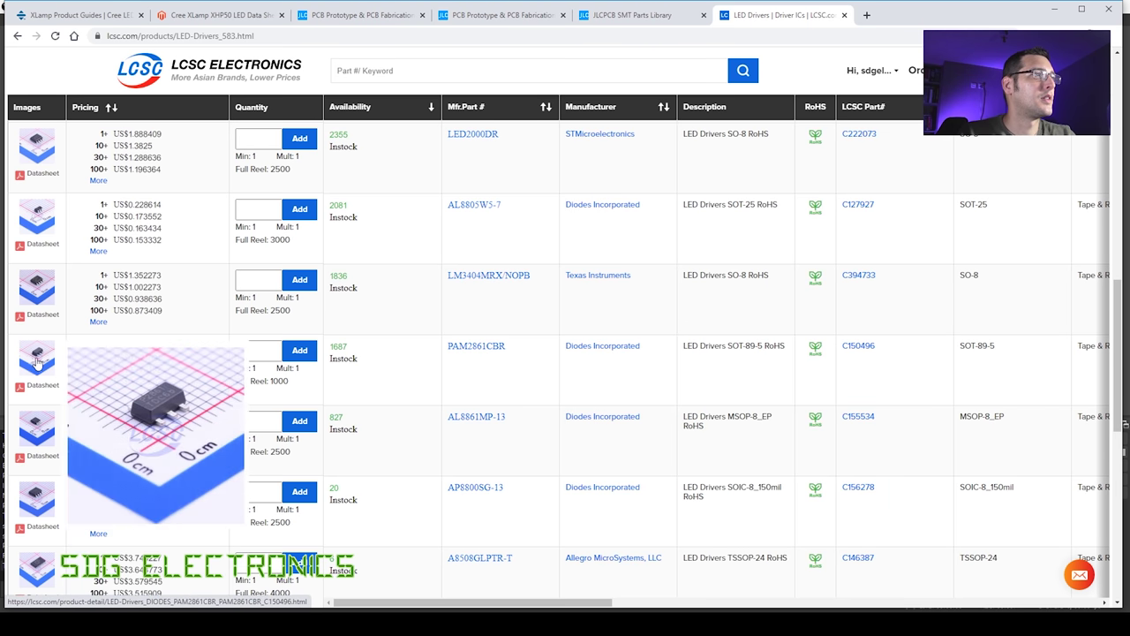
right_click(35, 251)
click(48, 256)
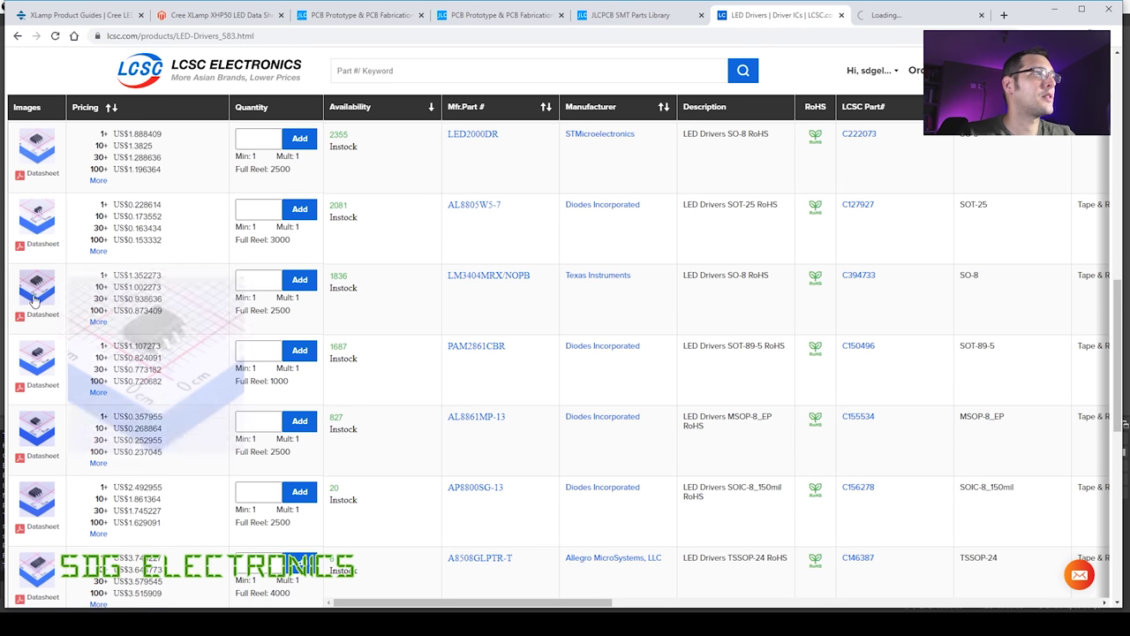
click(918, 15)
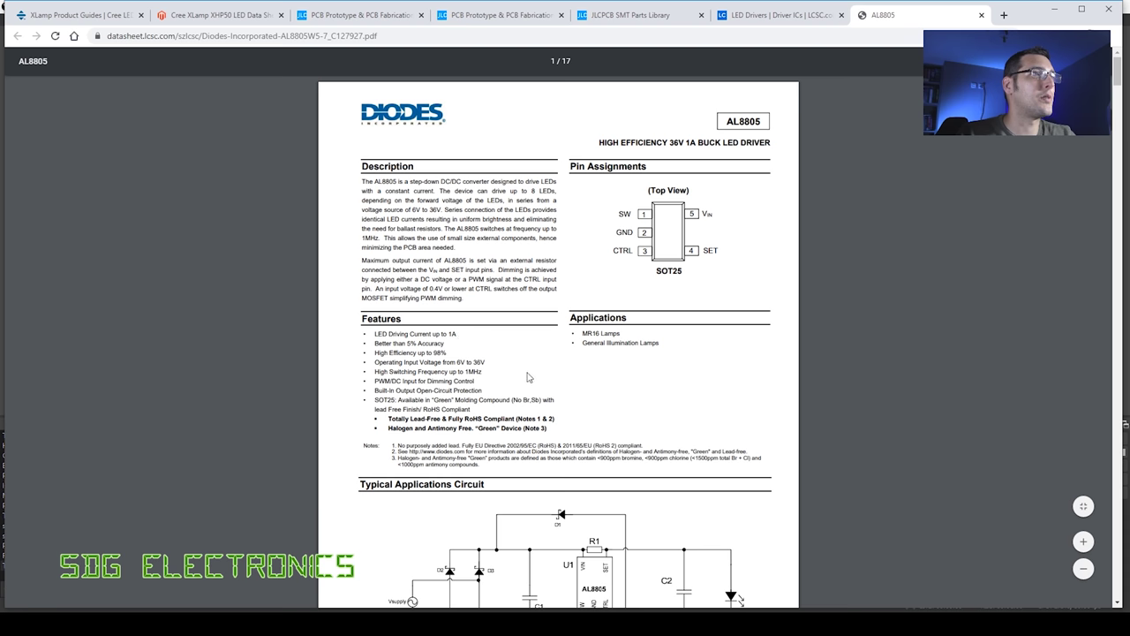
Read through the AL8805 datasheet's pins, ratings and dimming application notes
scroll(527, 377, down, 2)
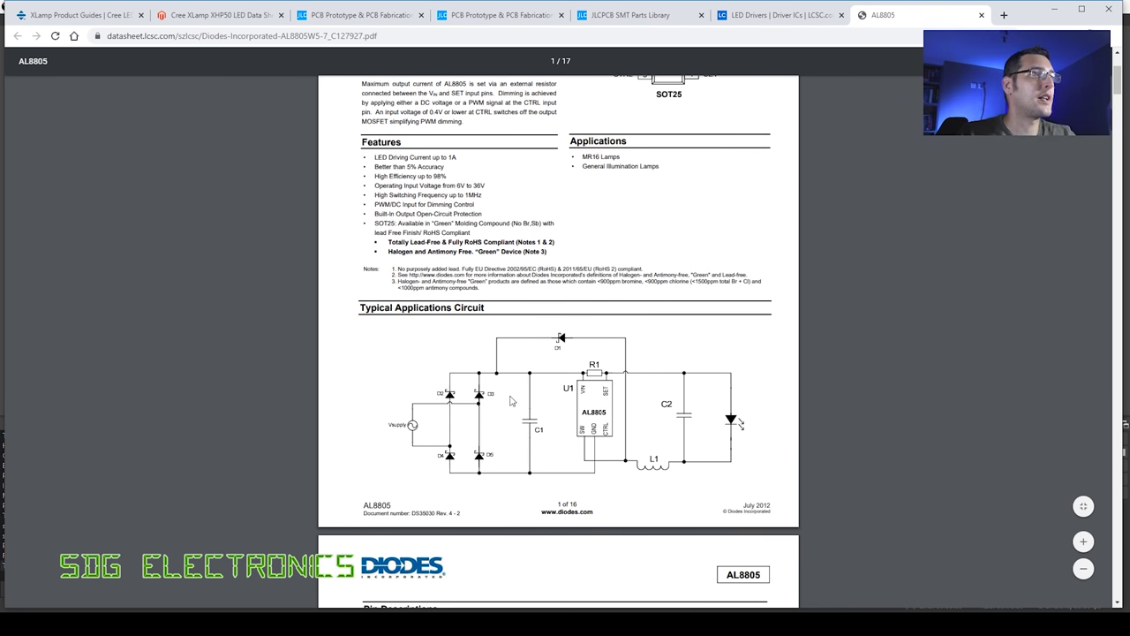
scroll(569, 406, down, 3)
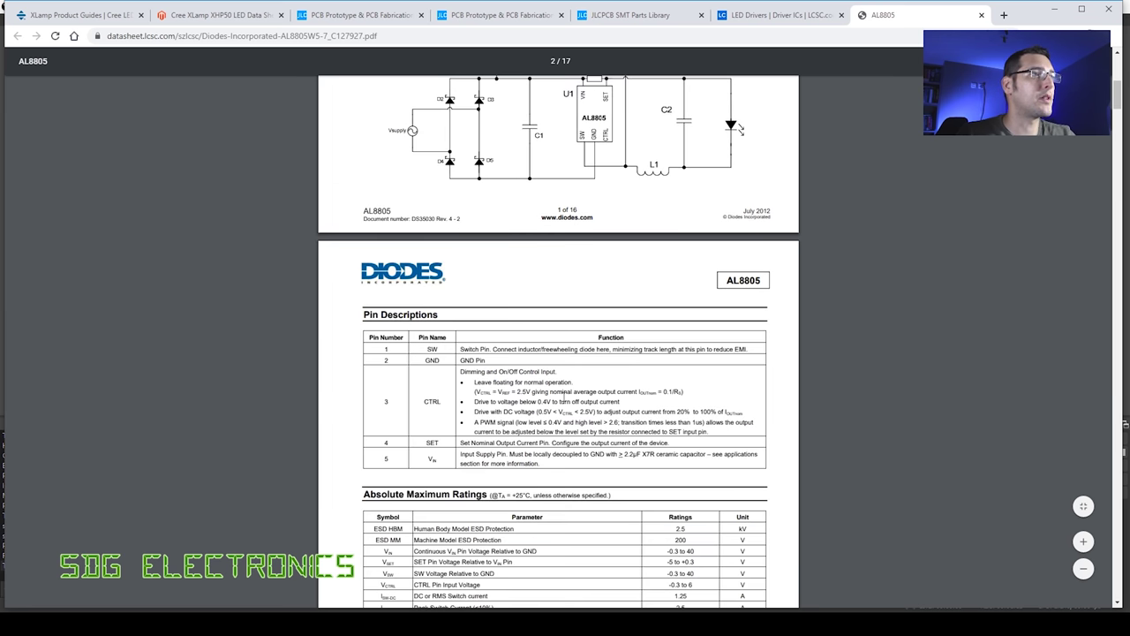
scroll(563, 397, down, 2)
scroll(687, 397, down, 2)
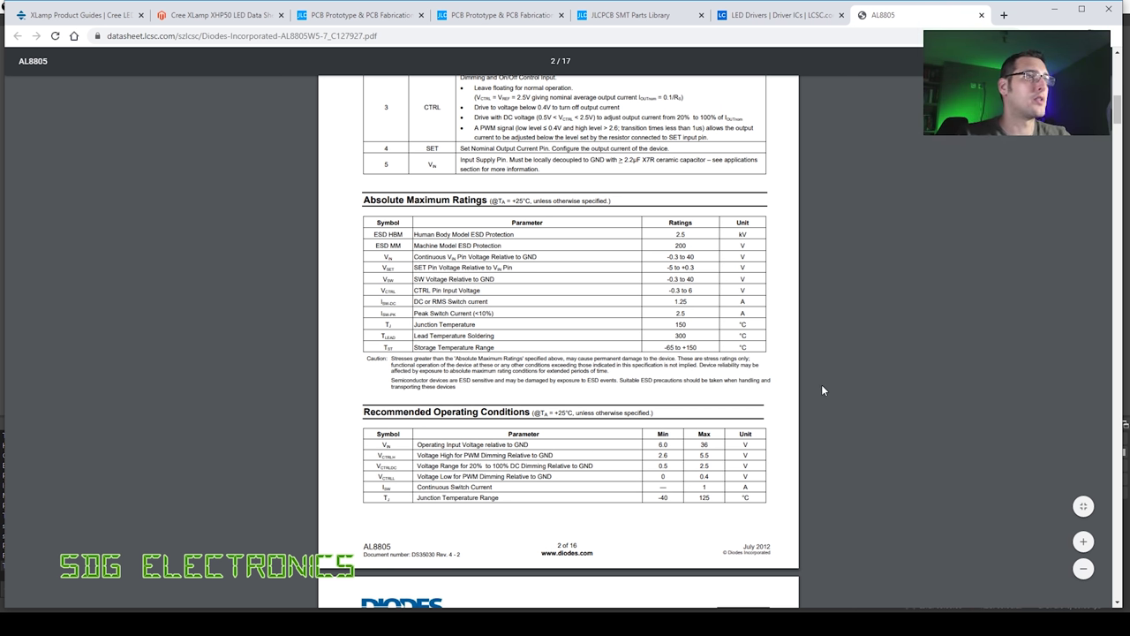
scroll(801, 383, down, 5)
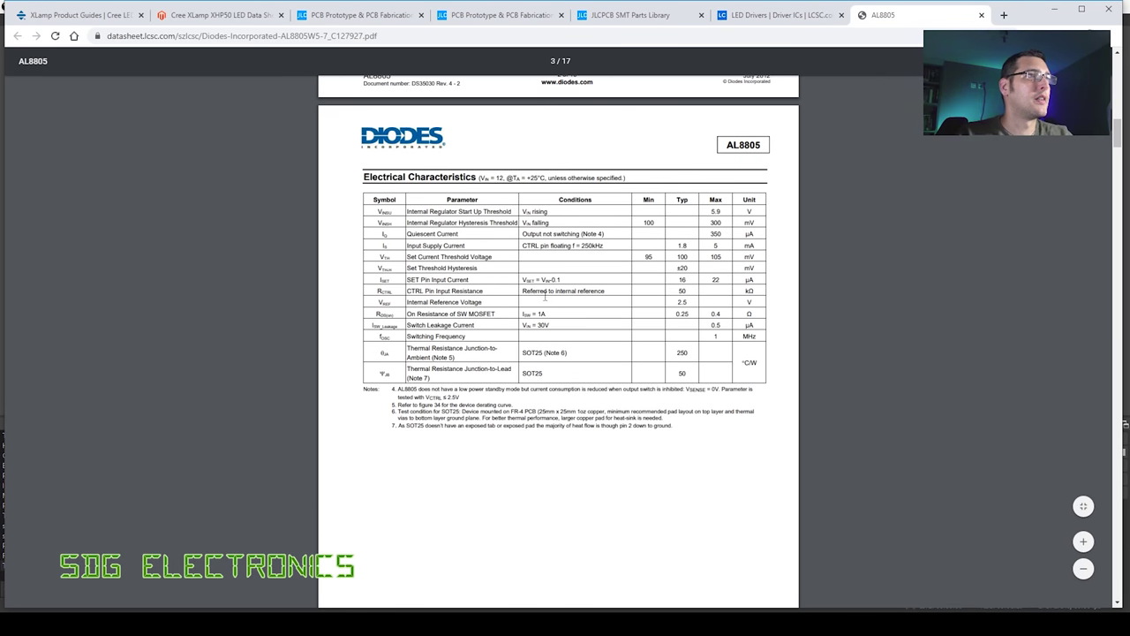
scroll(545, 296, down, 3)
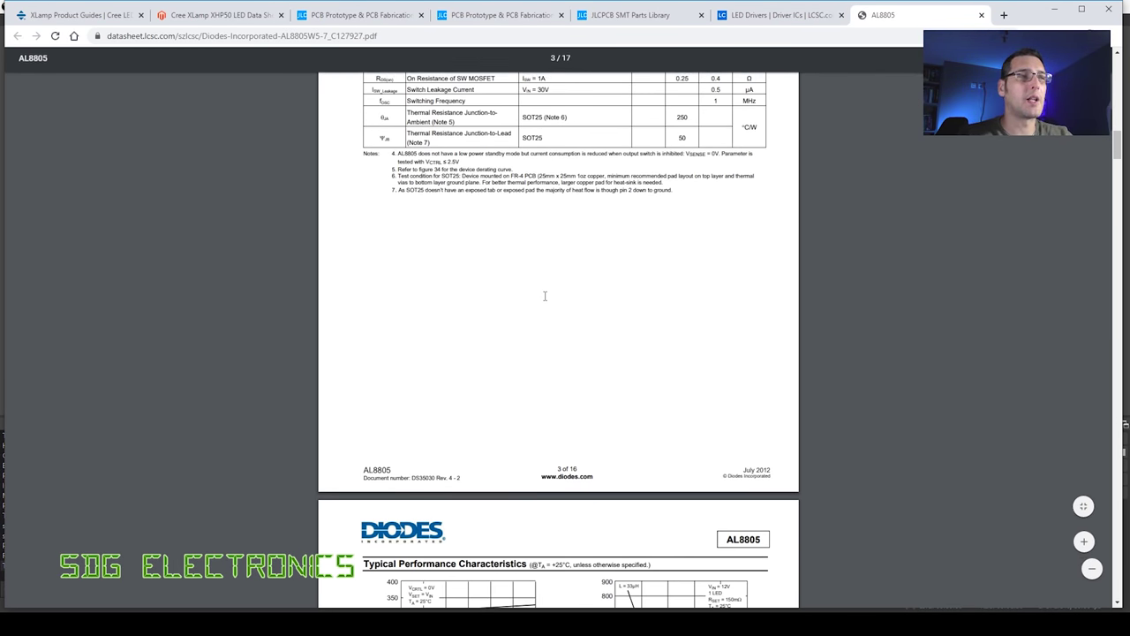
scroll(719, 297, down, 5)
scroll(697, 346, down, 20)
scroll(696, 342, down, 15)
scroll(722, 351, up, 2)
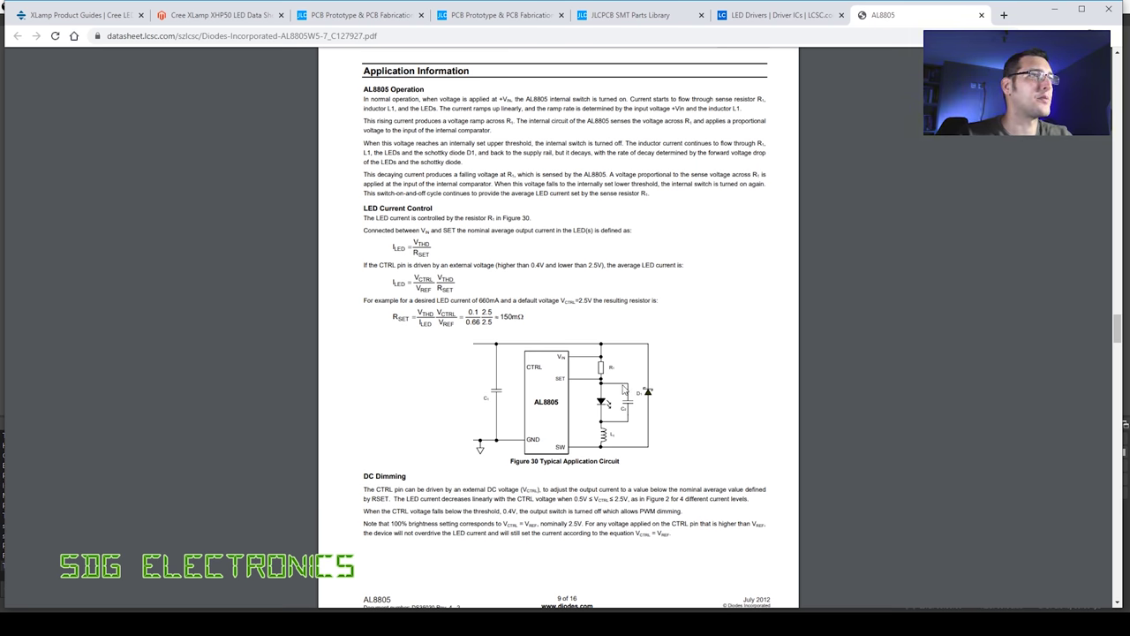
scroll(620, 379, down, 2)
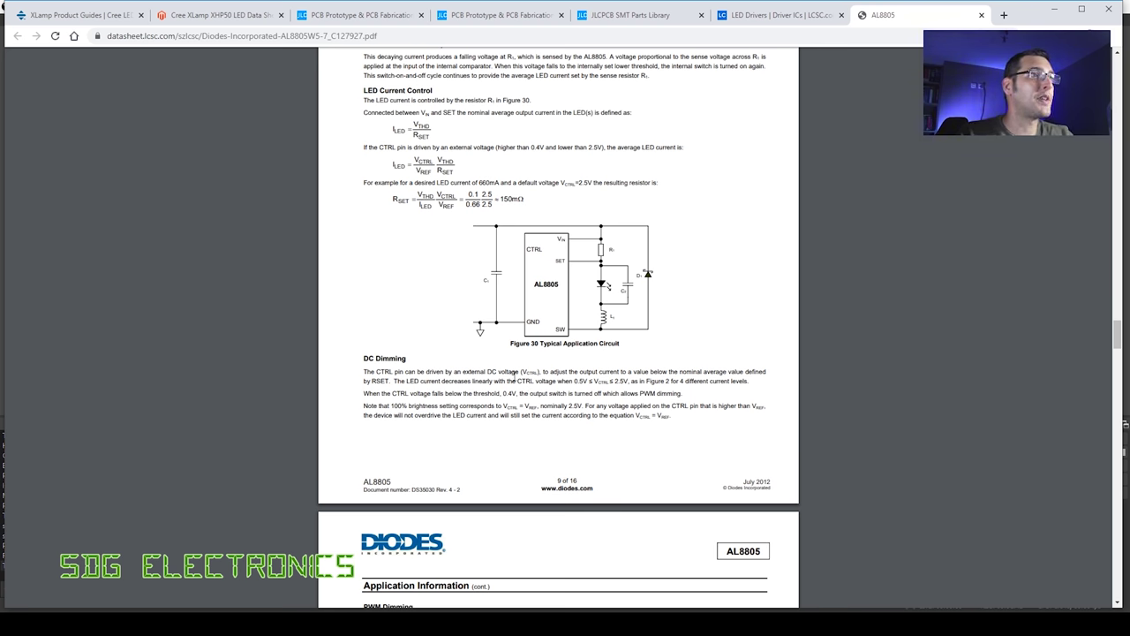
scroll(533, 377, down, 2)
scroll(534, 377, down, 3)
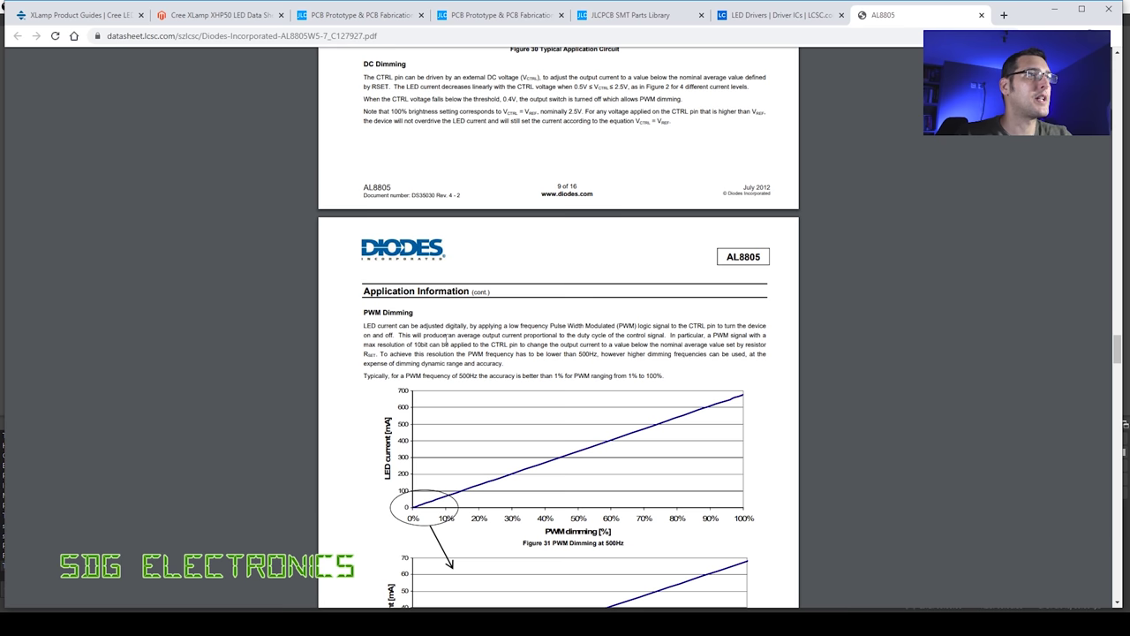
scroll(442, 334, up, 2)
scroll(533, 327, down, 10)
scroll(556, 417, down, 4)
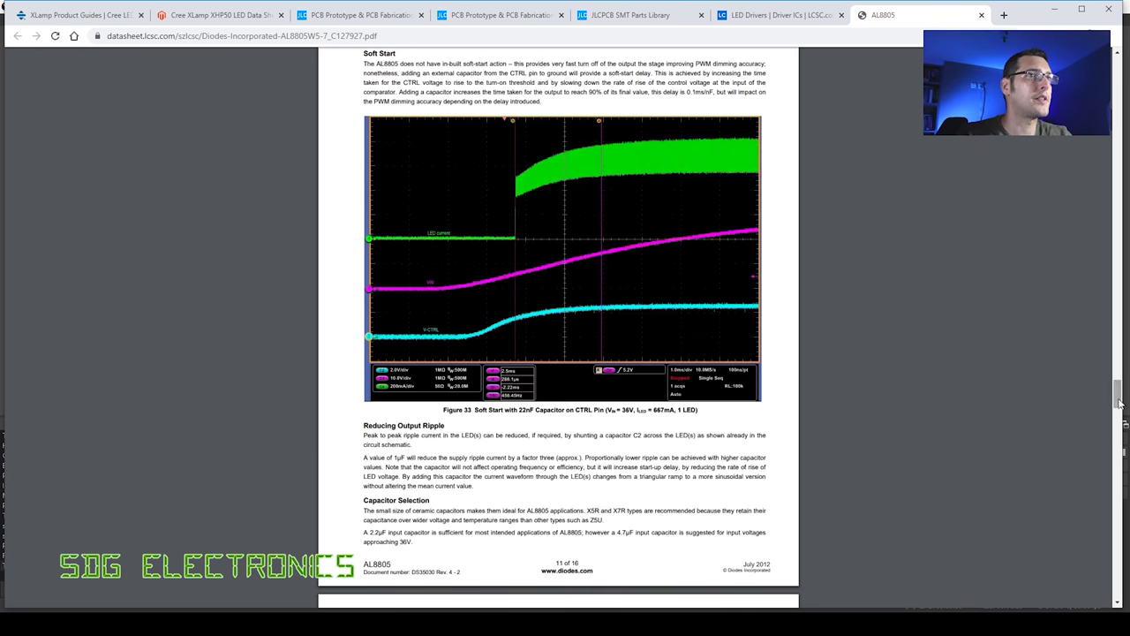
click(1119, 448)
drag(1118, 452, 1128, 492)
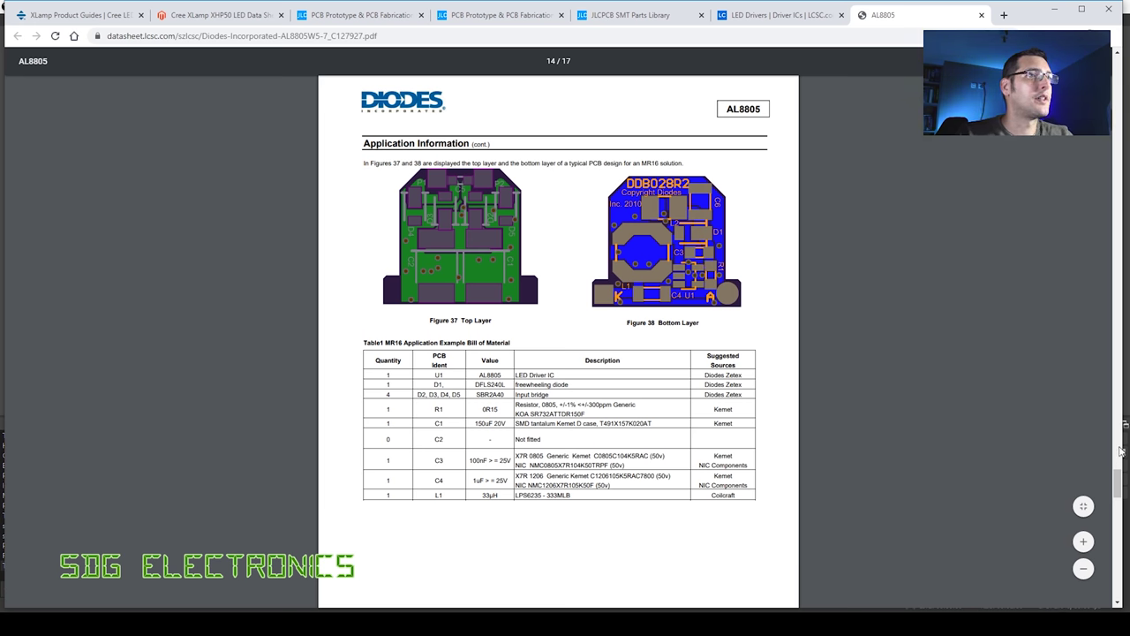
drag(1117, 478, 1117, 62)
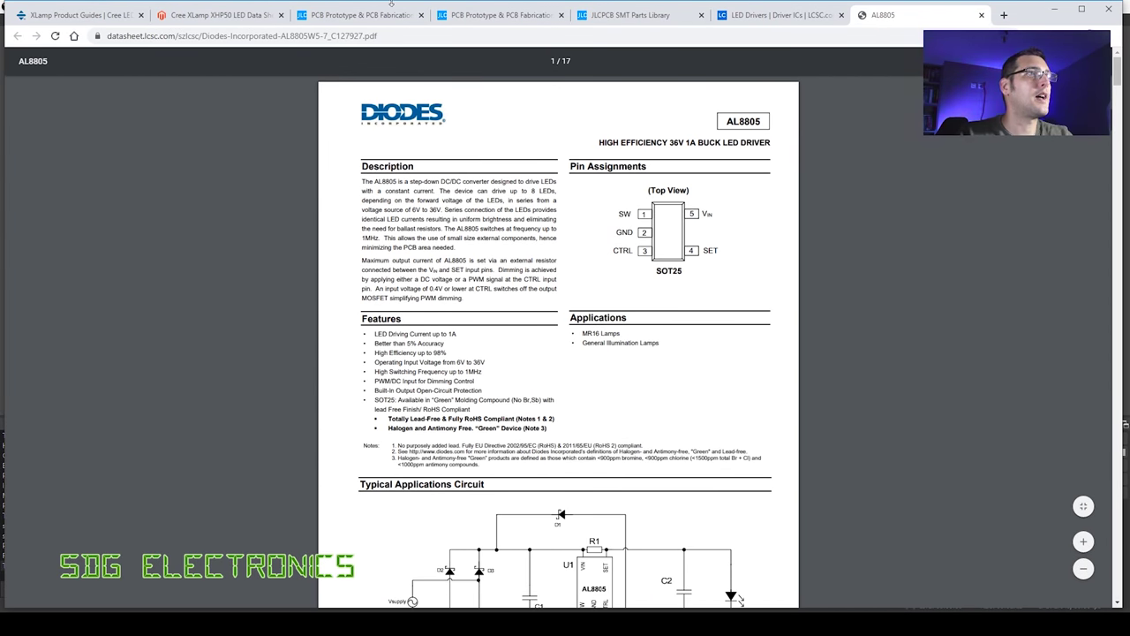
Expand the AL8805W5-7 result in the JLCPCB parts library to confirm 1826 in stock
click(501, 15)
click(627, 15)
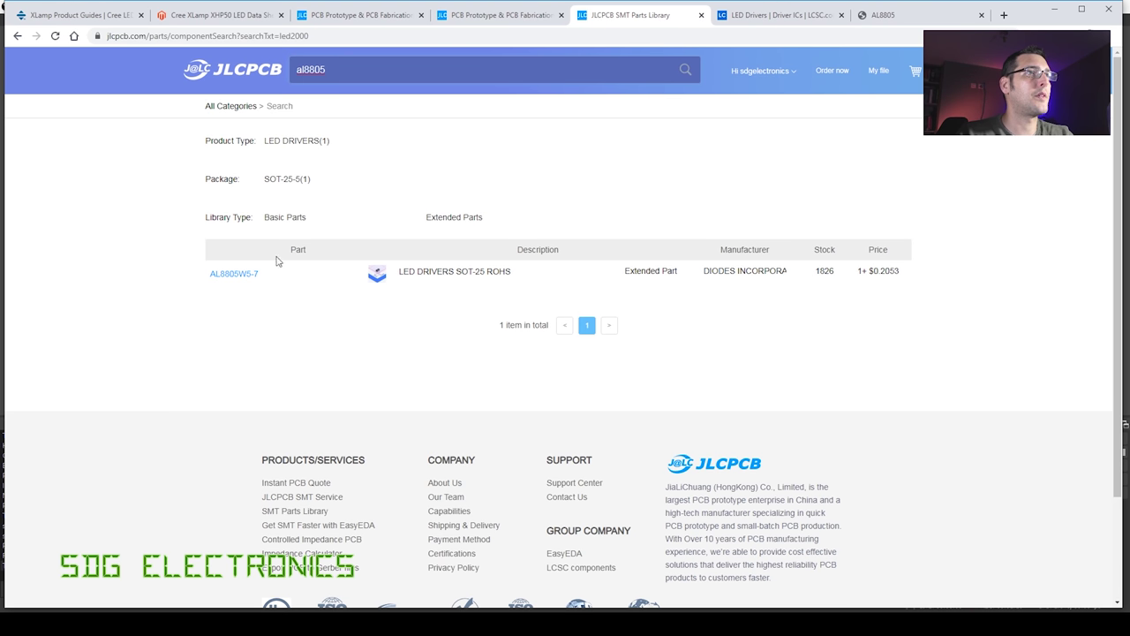
click(231, 274)
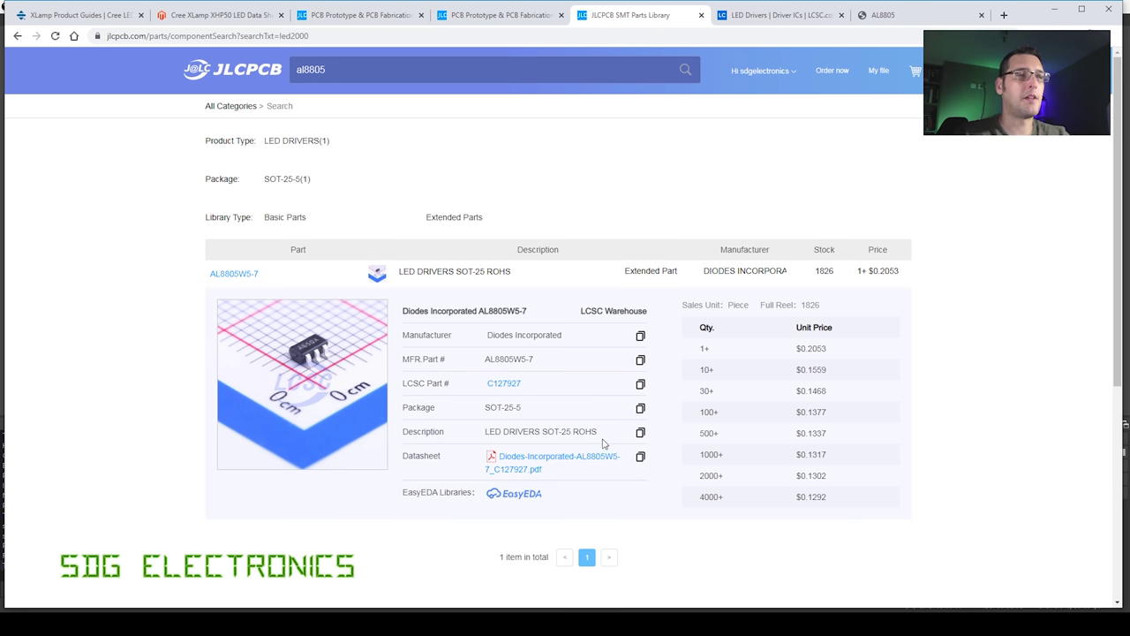
mouse_move(262, 347)
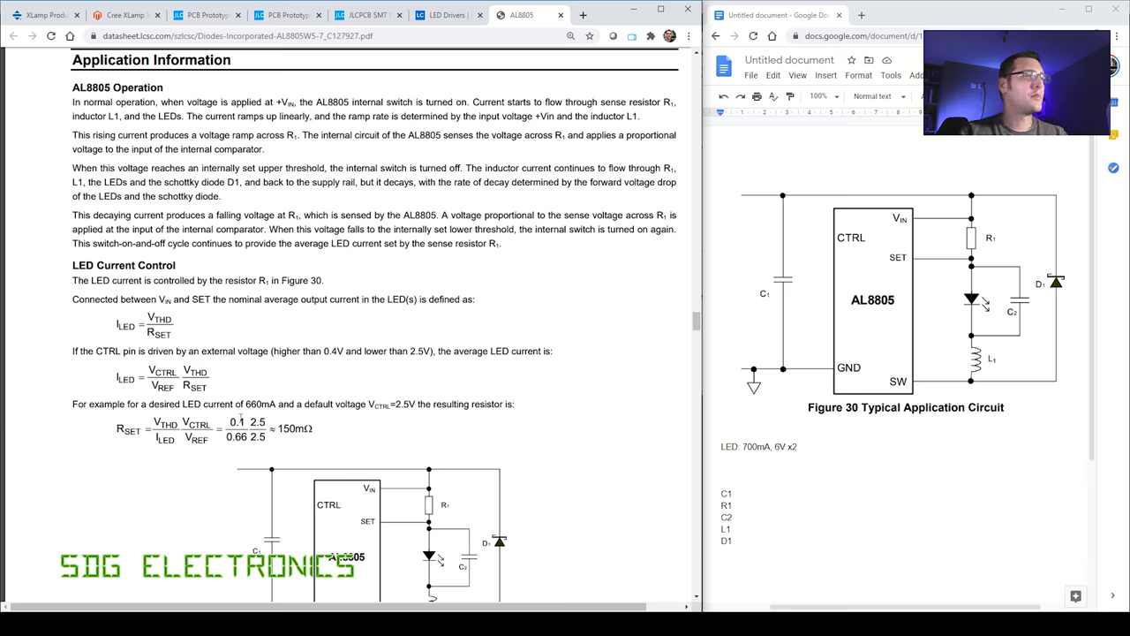
Check the set current threshold voltage and note '142mR' beside R1 in the Google Doc
drag(696, 323, 697, 128)
drag(139, 269, 263, 269)
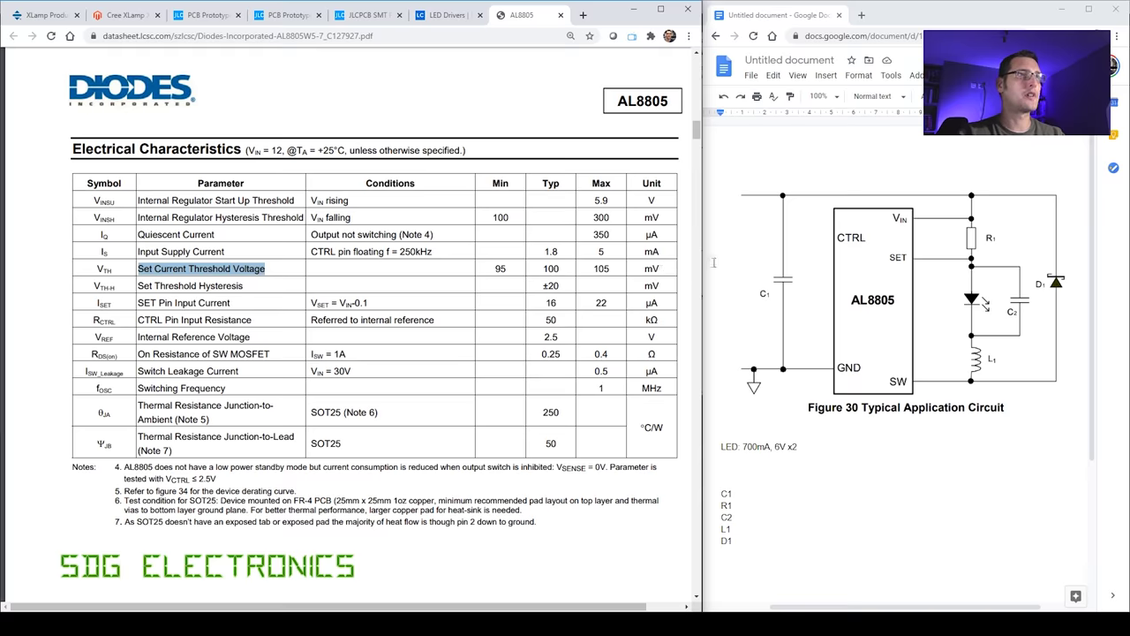
drag(698, 131, 721, 330)
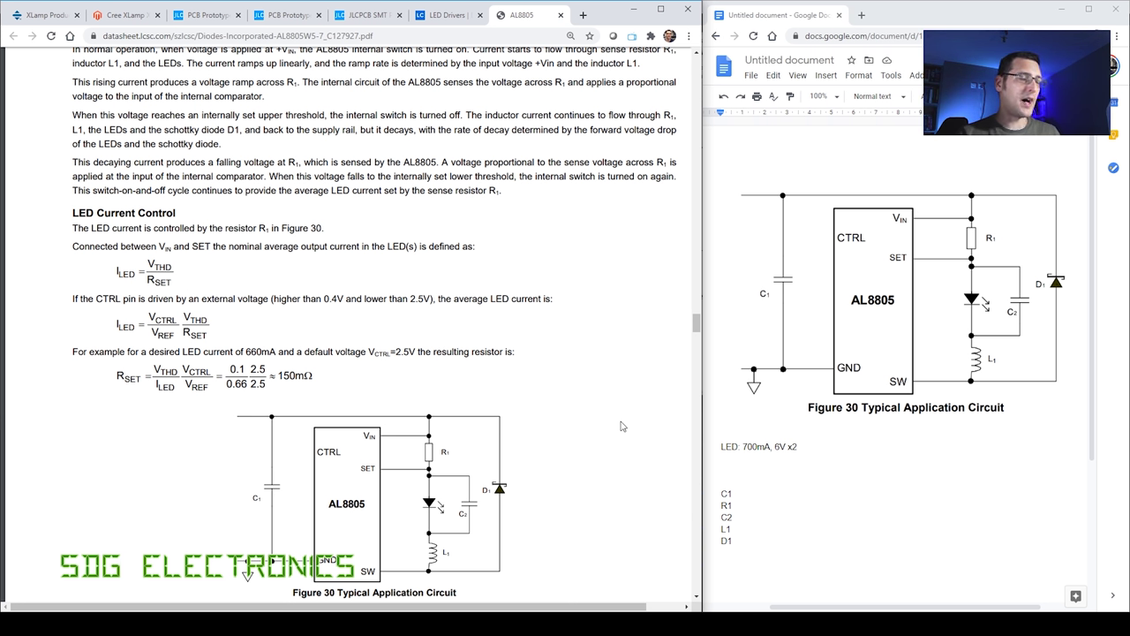
click(750, 502)
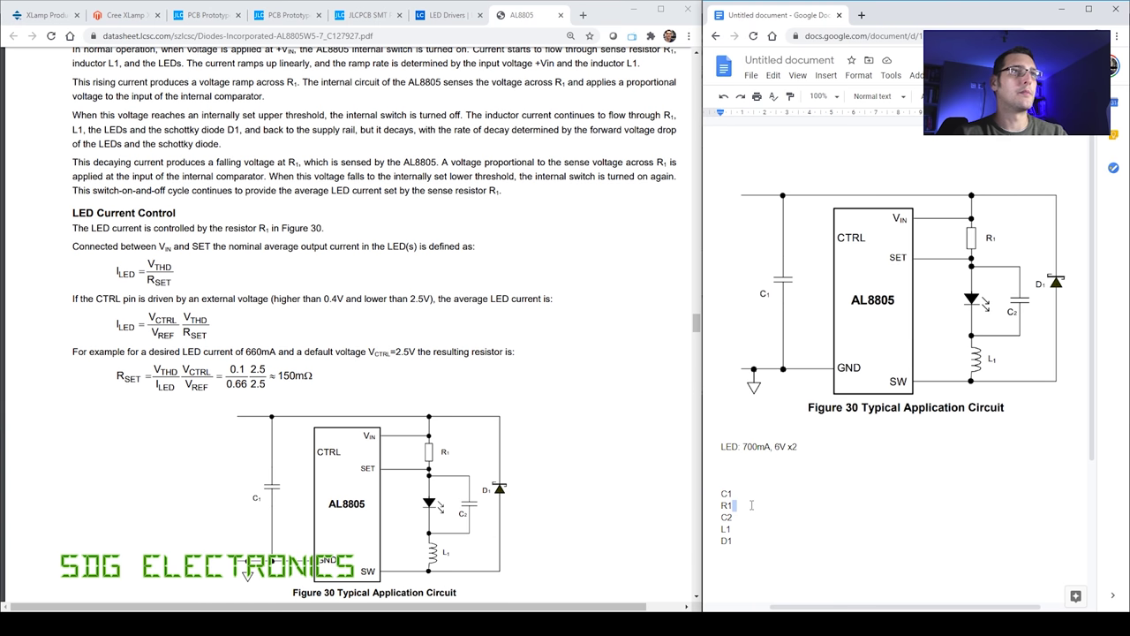
key(Tab)
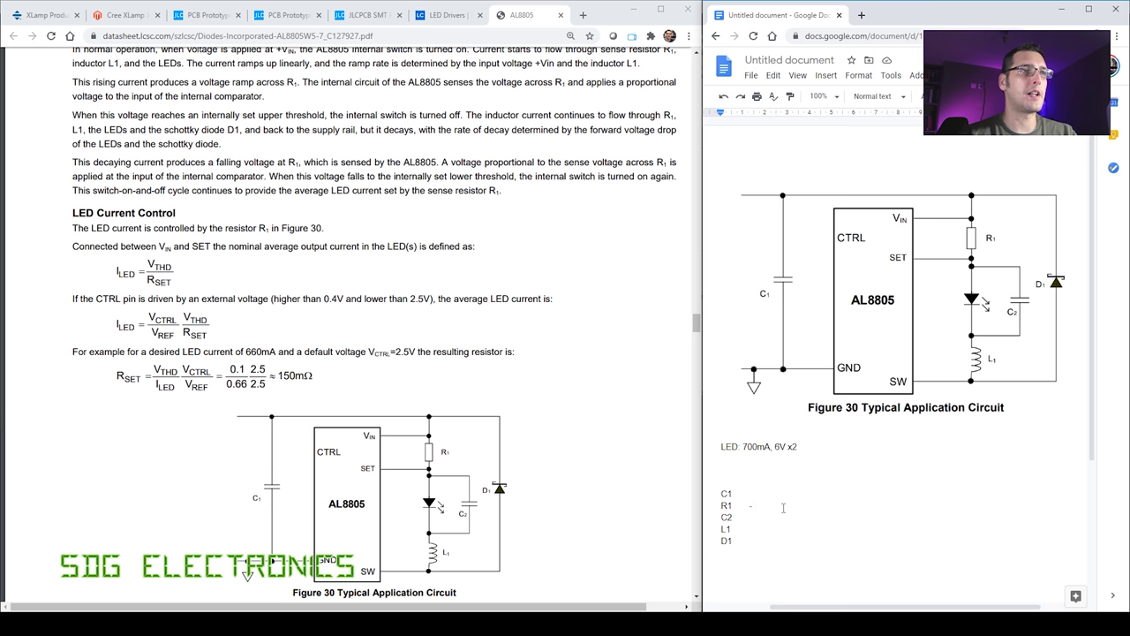
text(142mR)
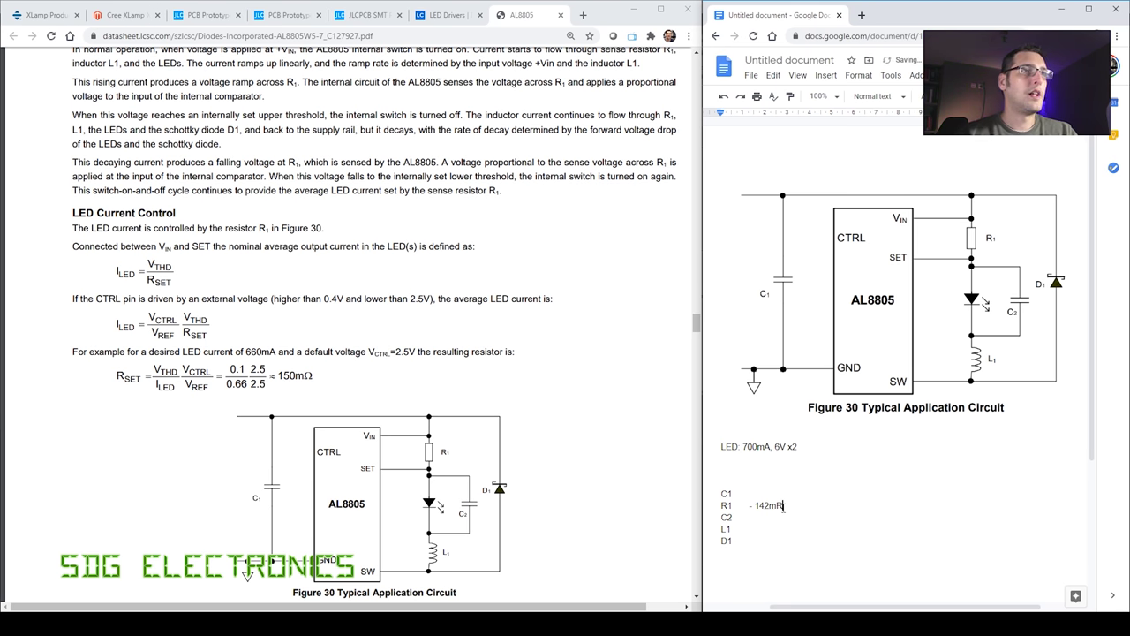
click(542, 488)
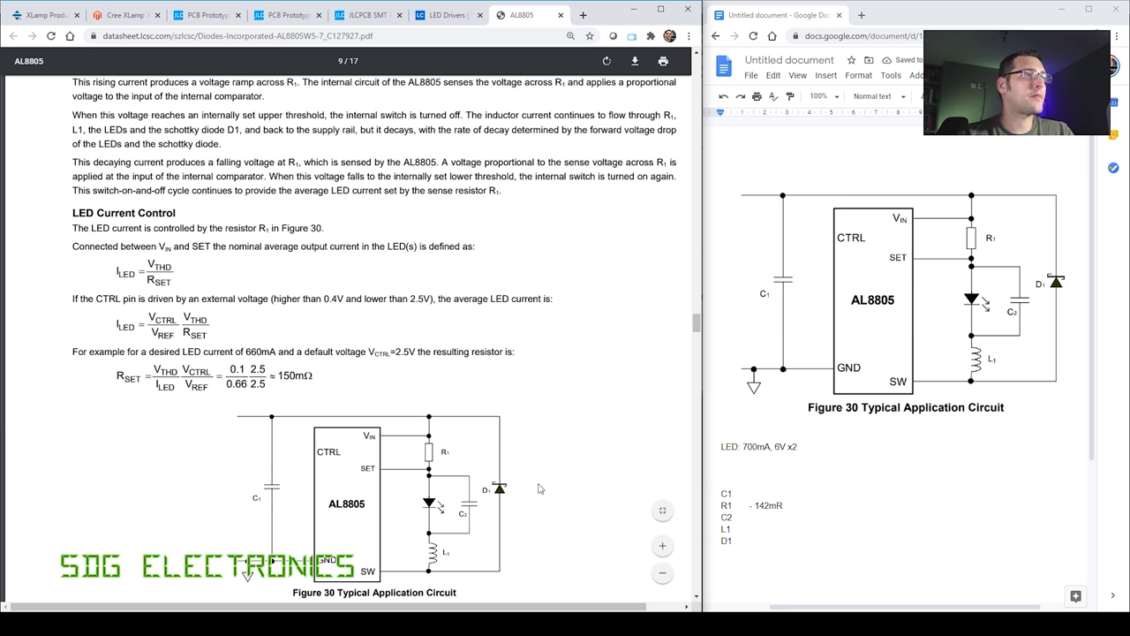
Scroll to the datasheet's Capacitor Selection and record '- 4.7uF' beside C1 in the doc
scroll(541, 464, down, 3)
scroll(541, 465, down, 2)
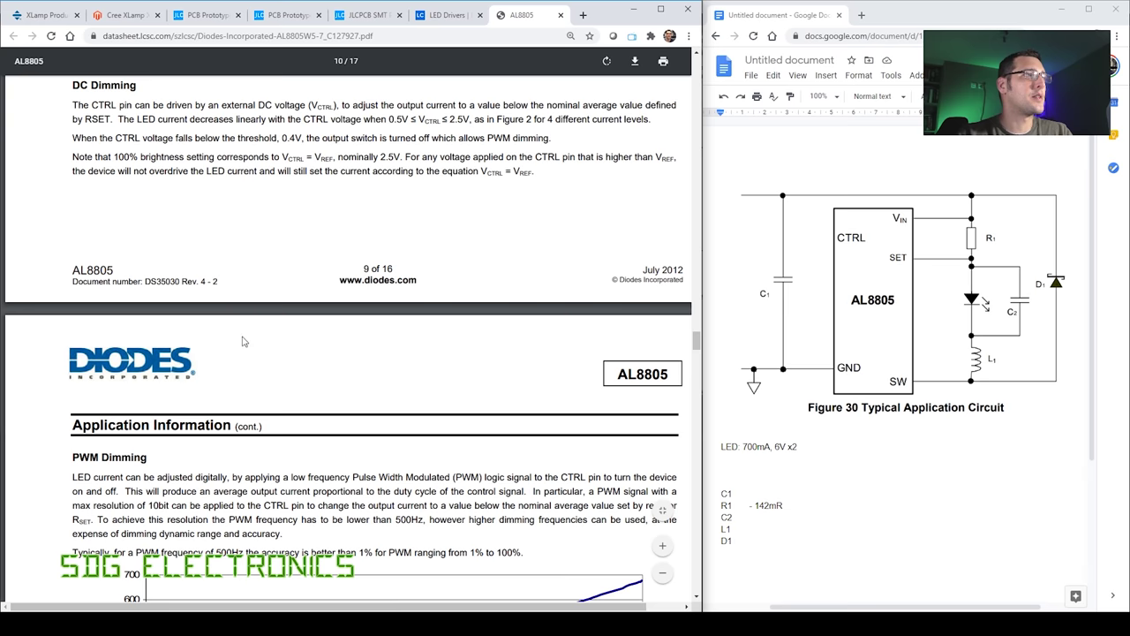
scroll(251, 340, down, 9)
scroll(316, 345, down, 7)
scroll(316, 344, down, 1)
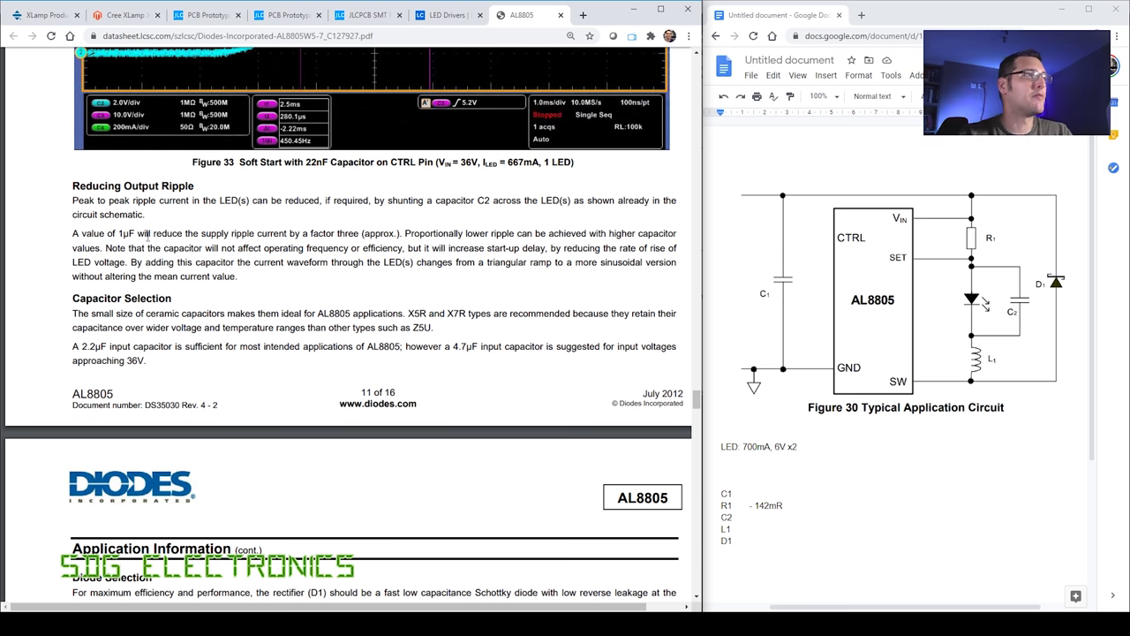
scroll(335, 269, down, 1)
key(Tab)
text(- 4.7uF)
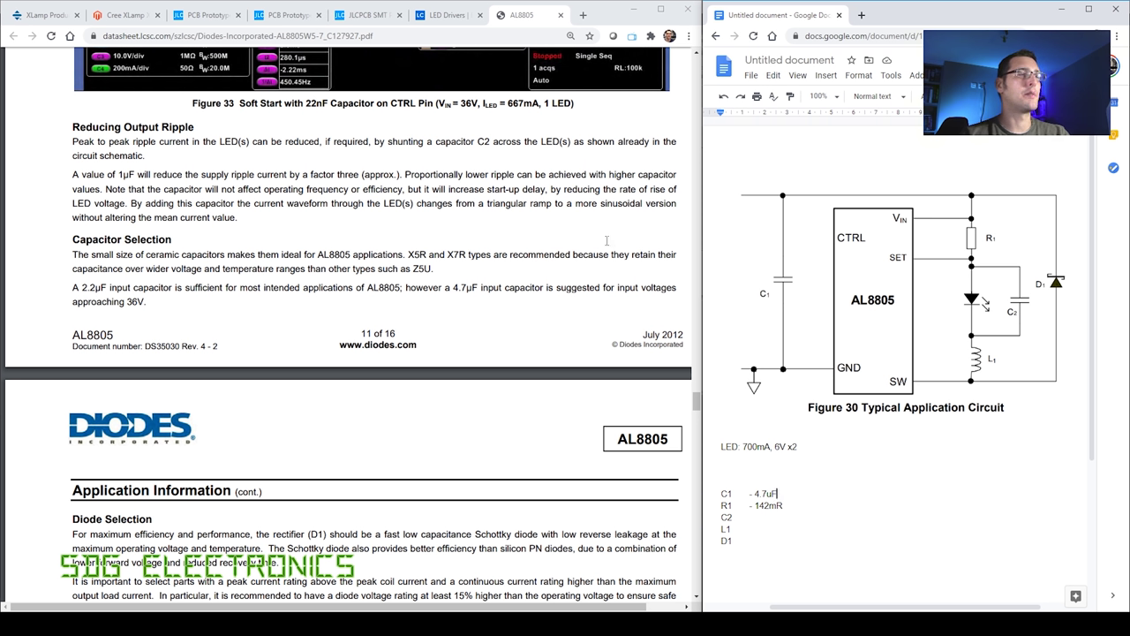
Enter '- 1uF' as C2's value in the component list
click(758, 518)
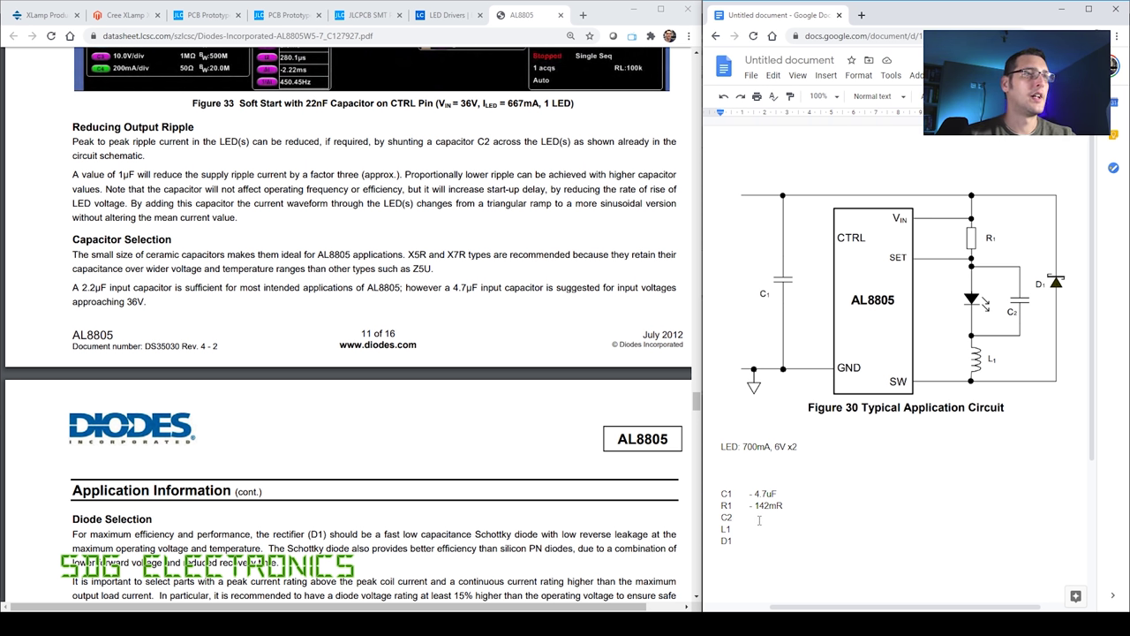
key(Tab)
text(- 1uF)
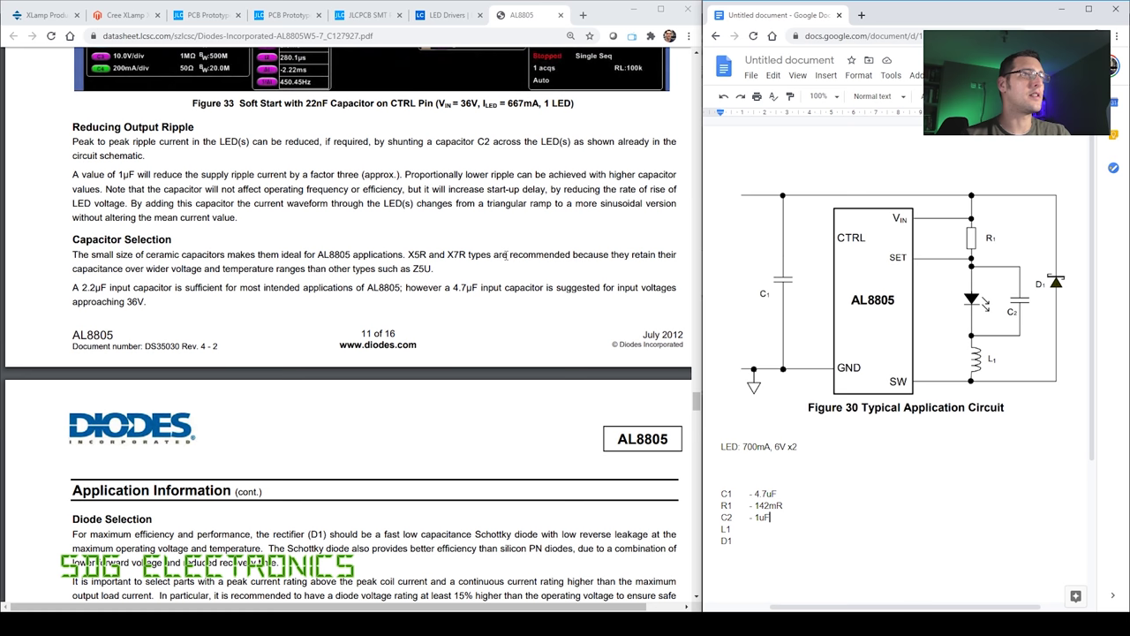
Note D1 as a Schottky rated above 24V and add the 0.5 duty-cycle inductor calculation giving L = 30uH
scroll(506, 254, down, 3)
click(773, 540)
key(Tab)
text(-)
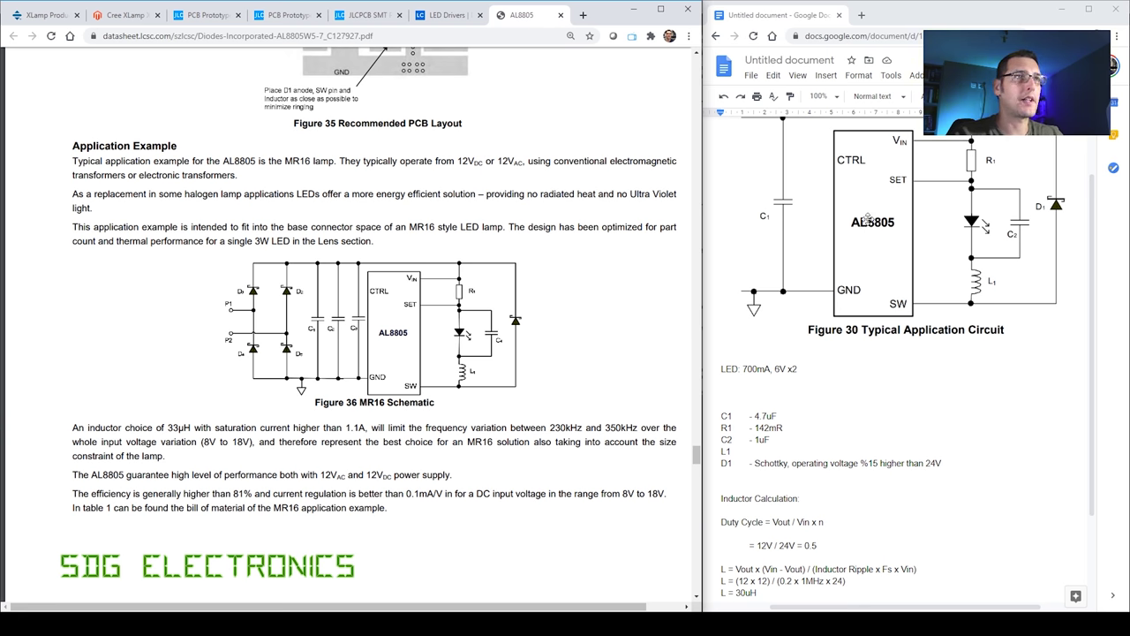
scroll(784, 203, up, 1)
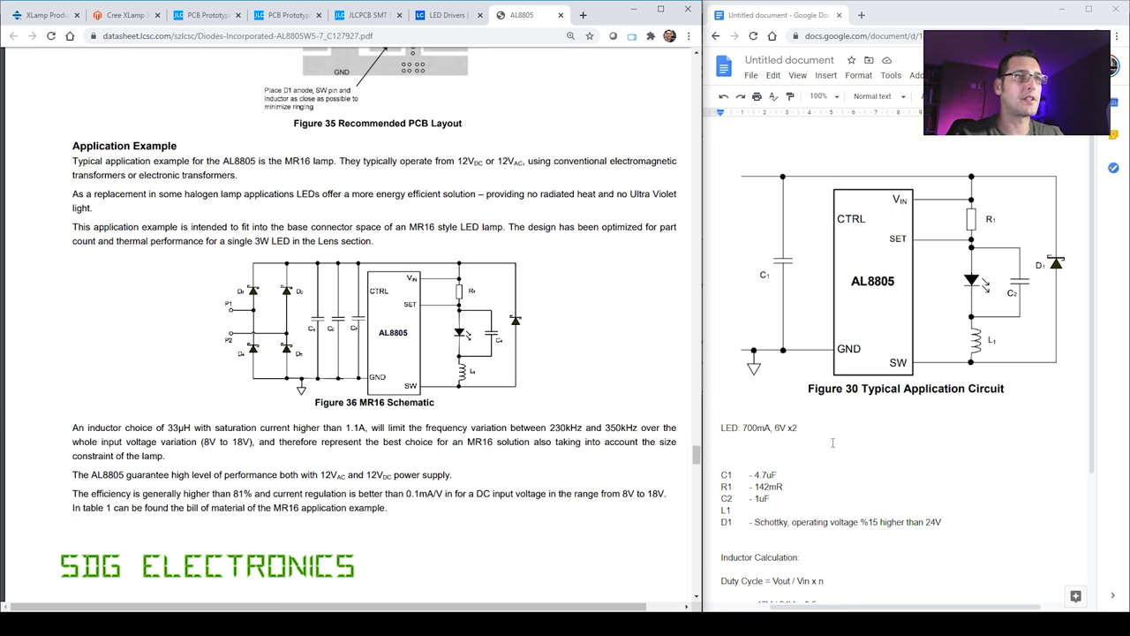
scroll(820, 421, down, 4)
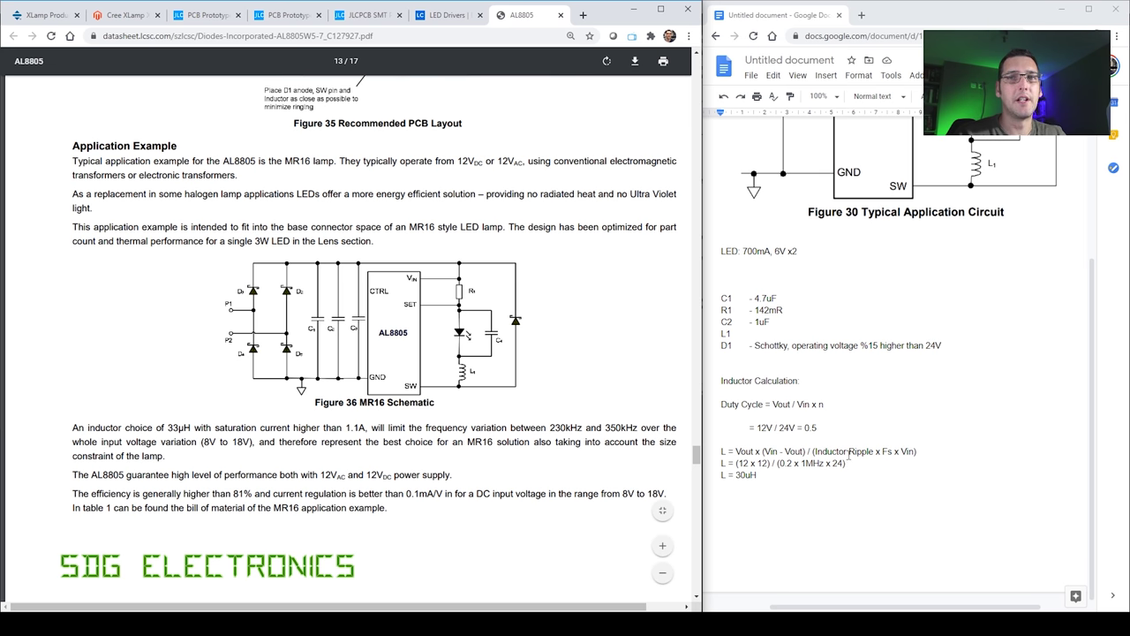
scroll(881, 481, up, 2)
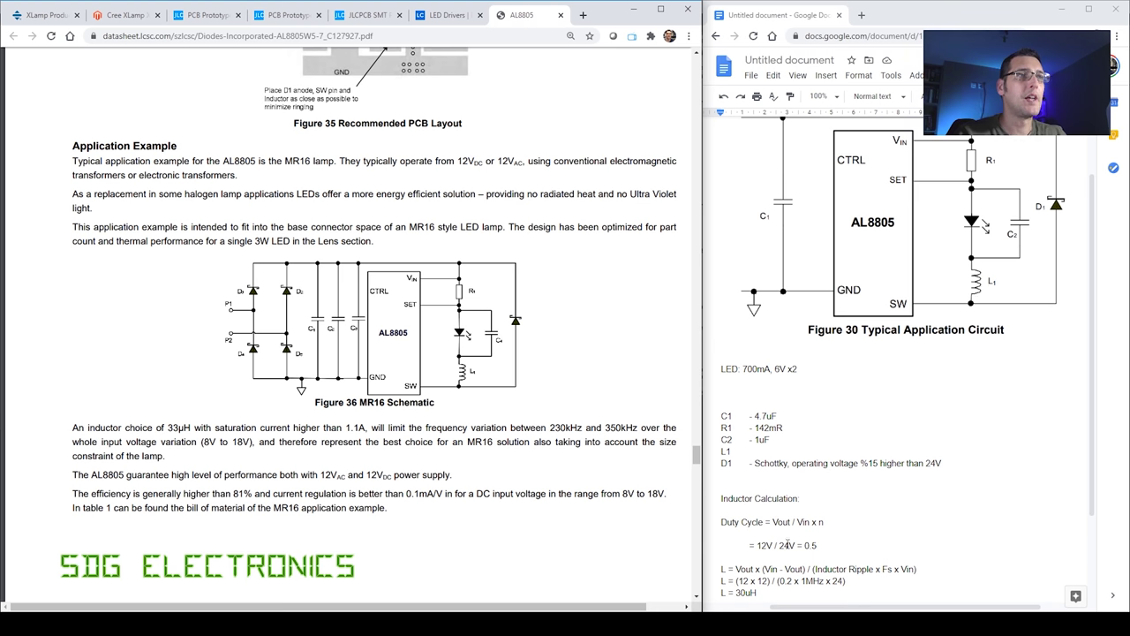
scroll(786, 544, down, 1)
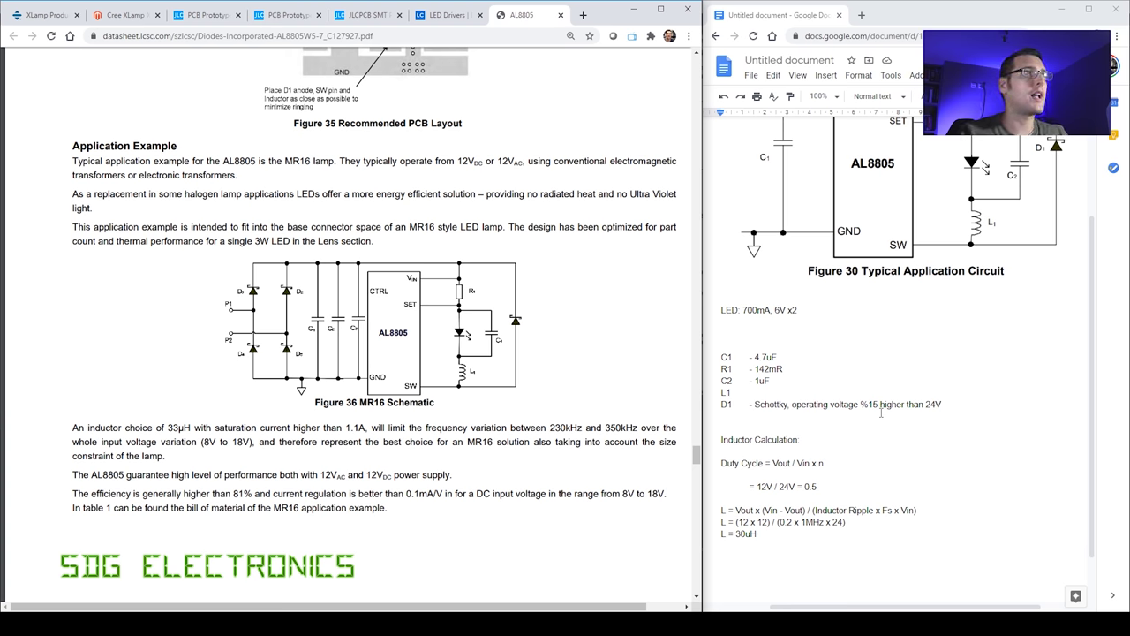
Search JLCPCB parts for 33uh and compare inductor current ratings, noting SWRB1204S-330MT's 2.7A
click(366, 18)
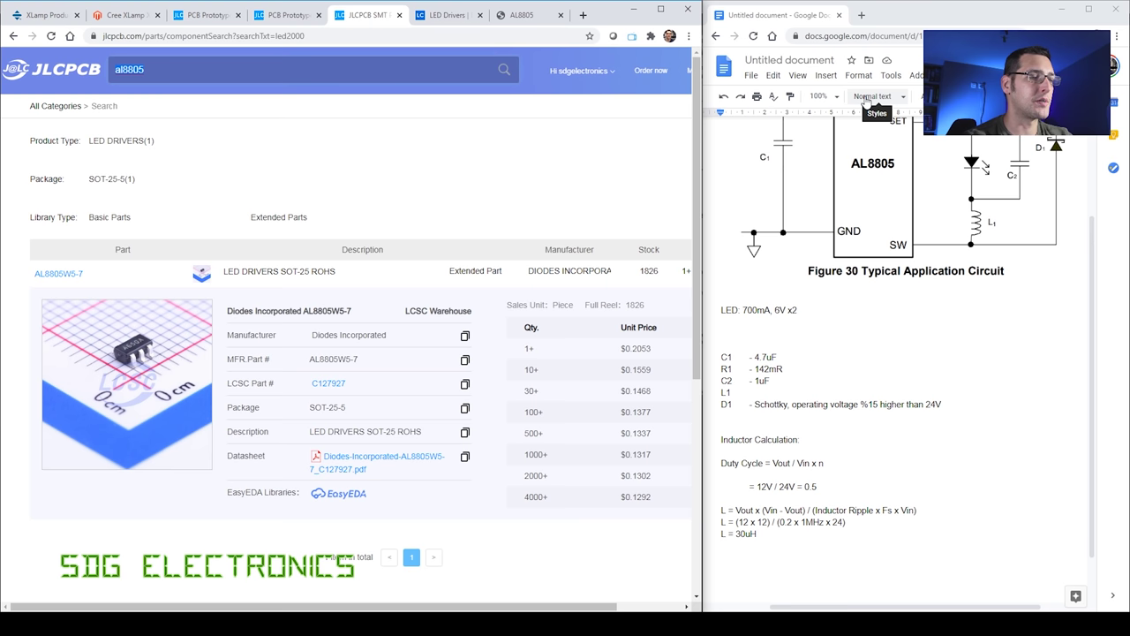
text(33u)
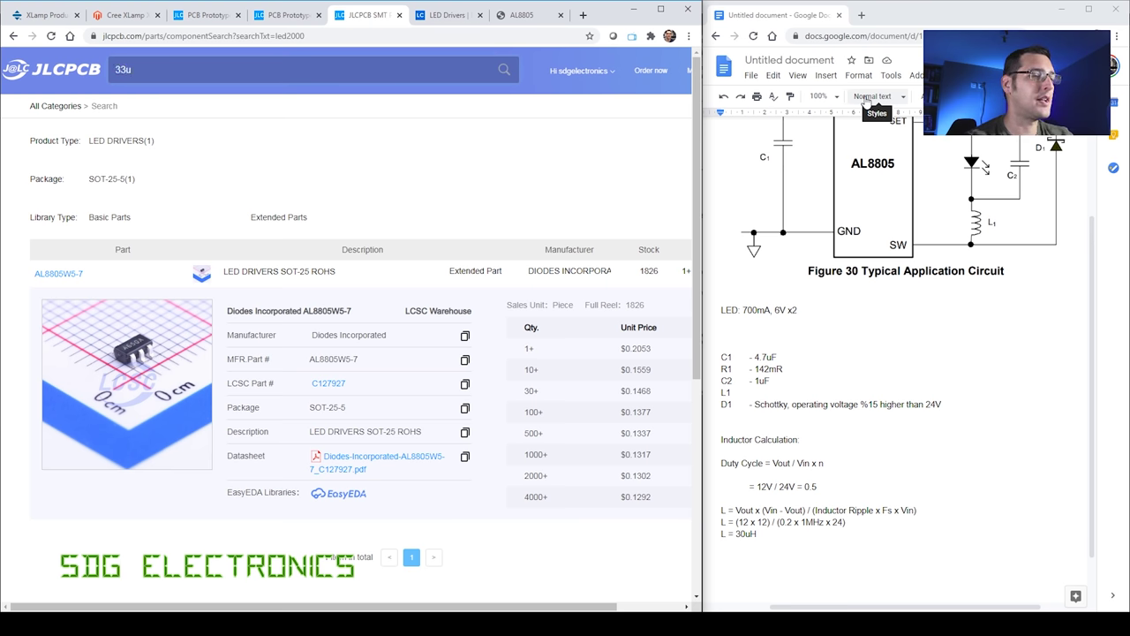
text(h)
key(Return)
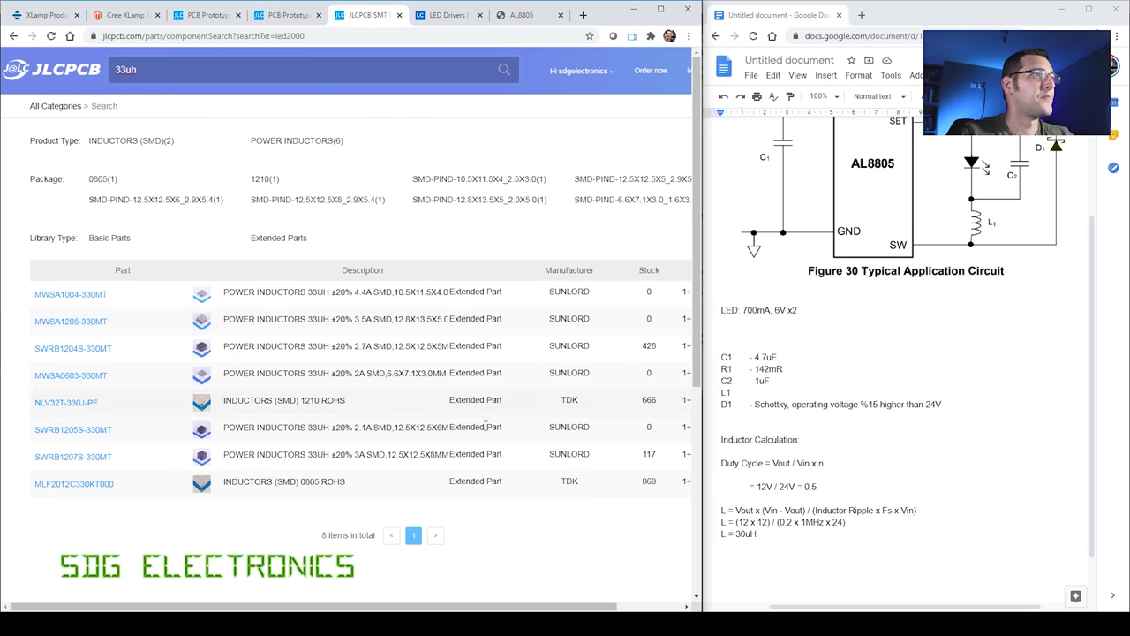
mouse_move(203, 351)
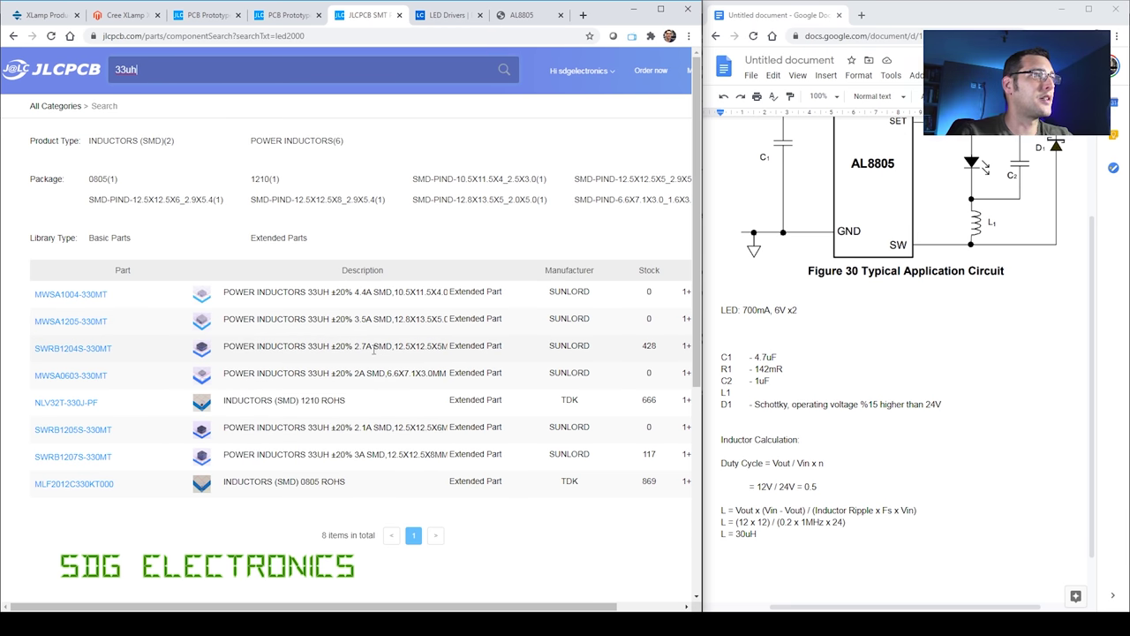
drag(374, 350, 335, 352)
mouse_move(203, 433)
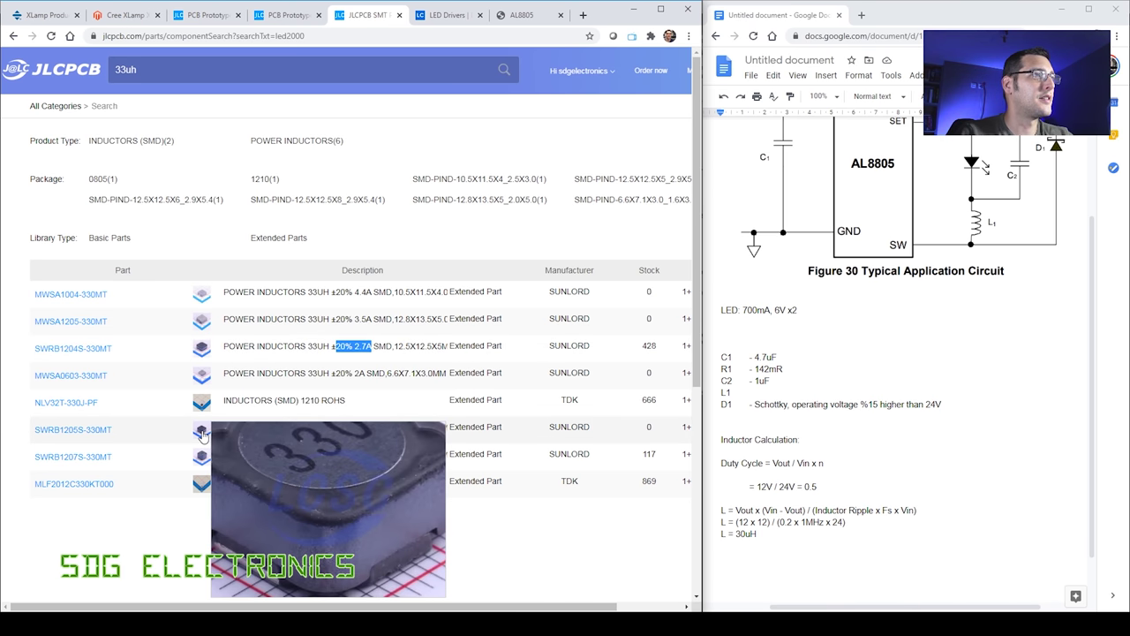
click(903, 489)
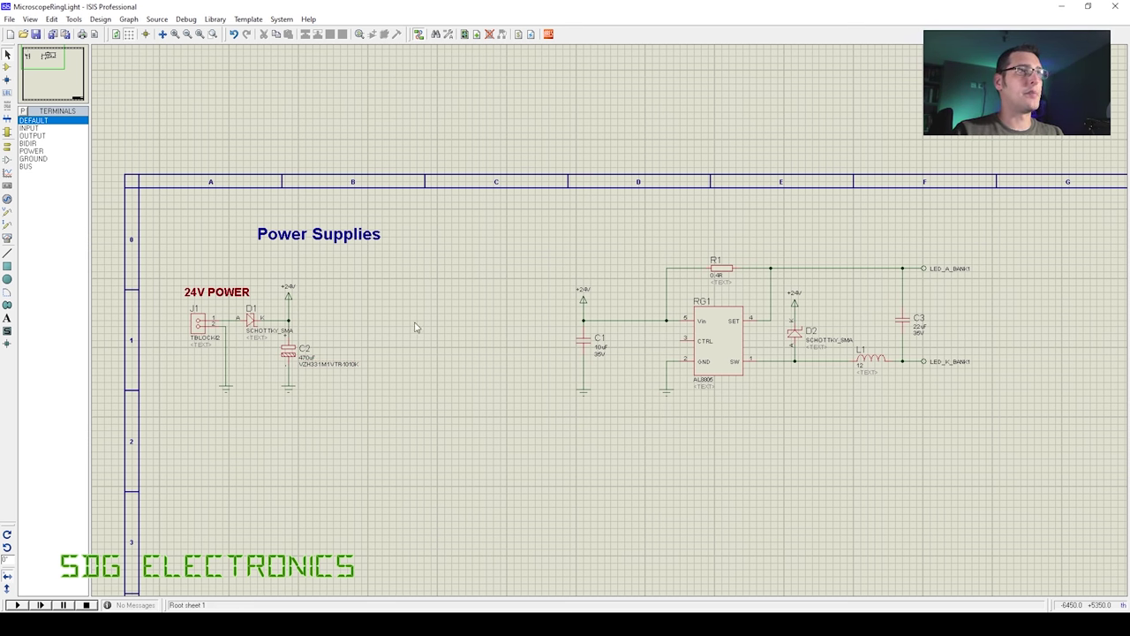
Zoom in on the RG1 AL8805 driver circuit in the MicroscopeRingLight schematic
scroll(775, 334, up, 1)
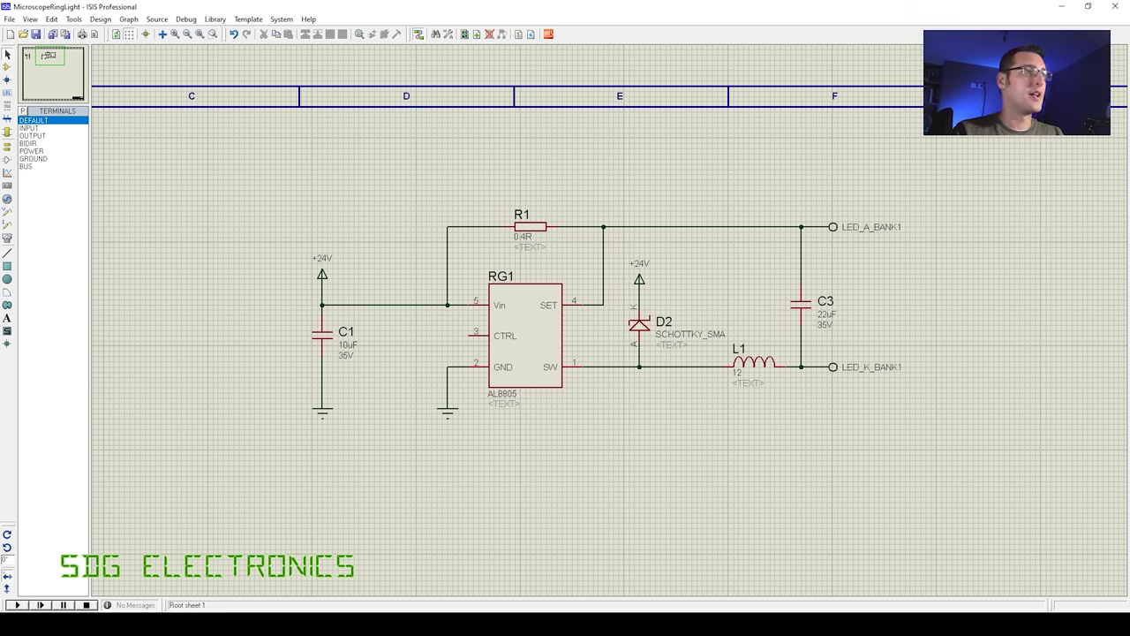
Show the AL8805EV1 user guide's connection point table and the page 2 device description
mouse_move(305, 624)
click(304, 570)
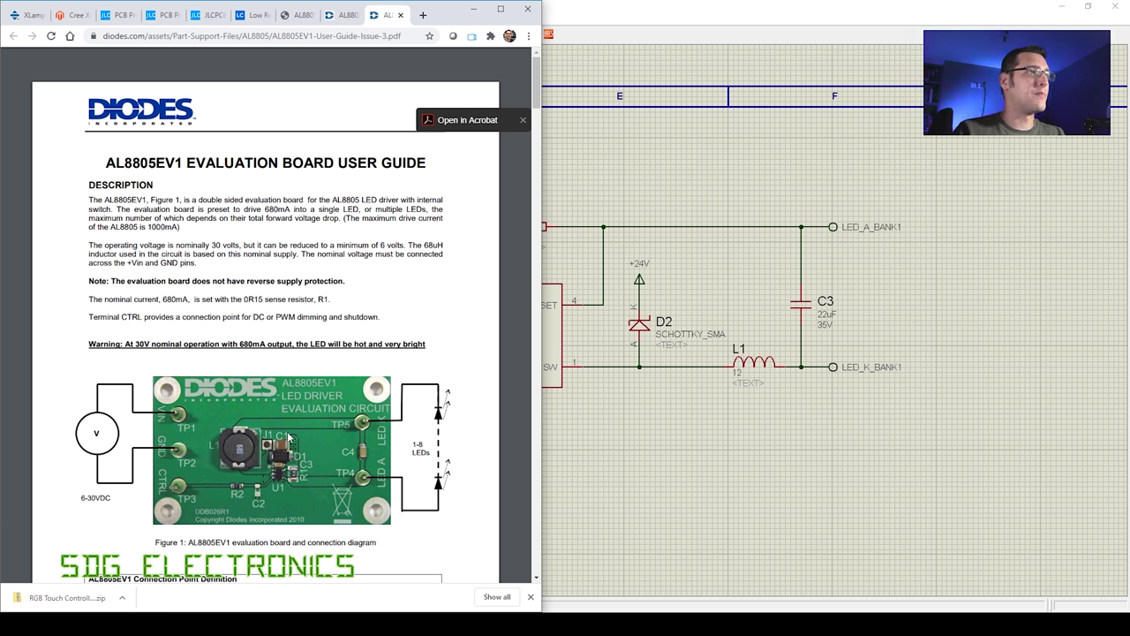
scroll(291, 436, down, 1)
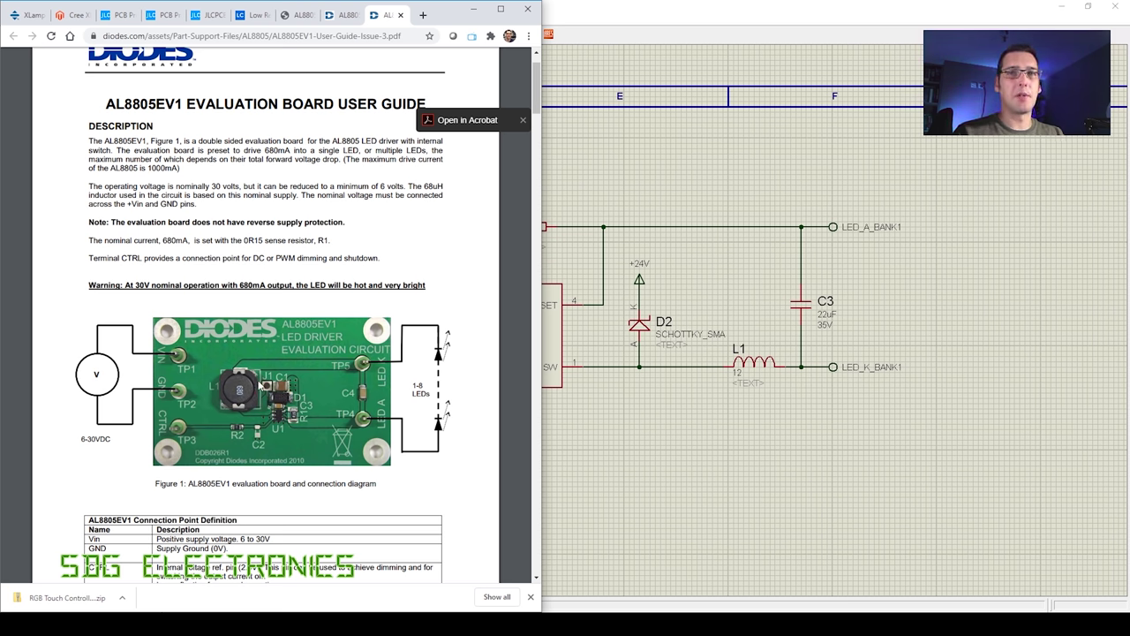
scroll(261, 386, down, 2)
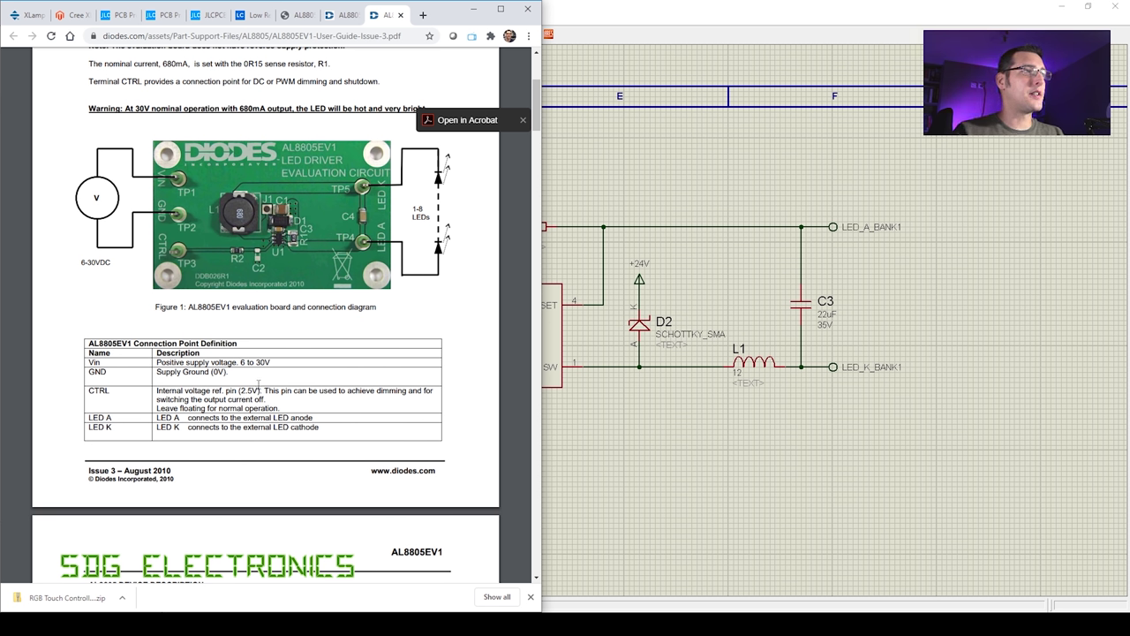
scroll(292, 425, down, 1)
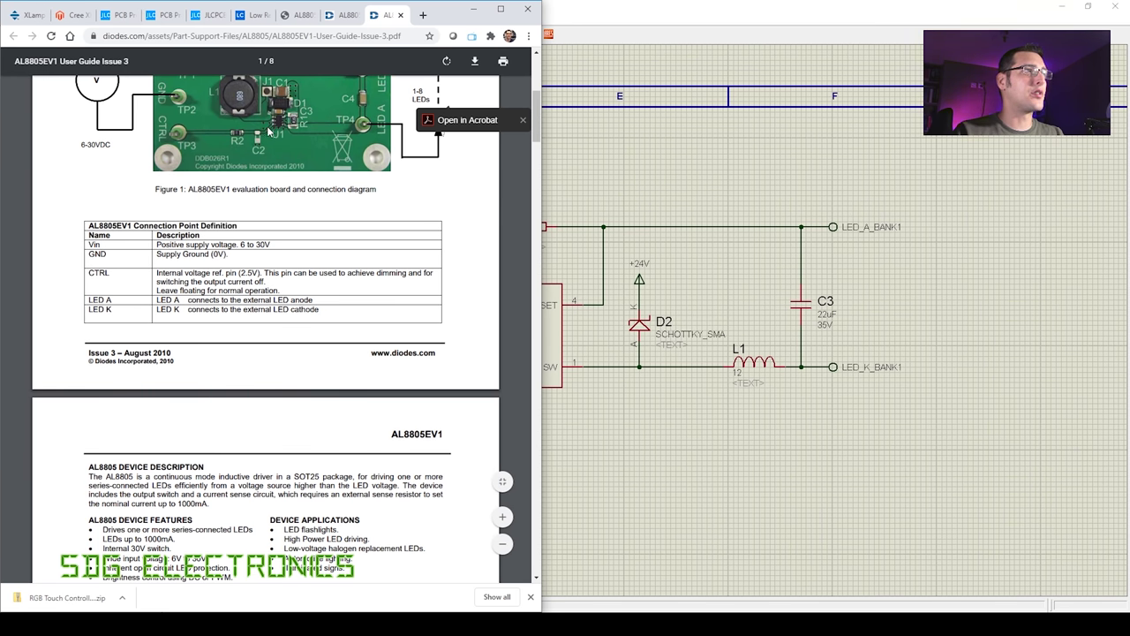
Browse the 41 JLCPCB 78L05 regulator results, led by Basic part 78L05G-AB3-R
scroll(301, 309, down, 2)
scroll(301, 309, down, 2)
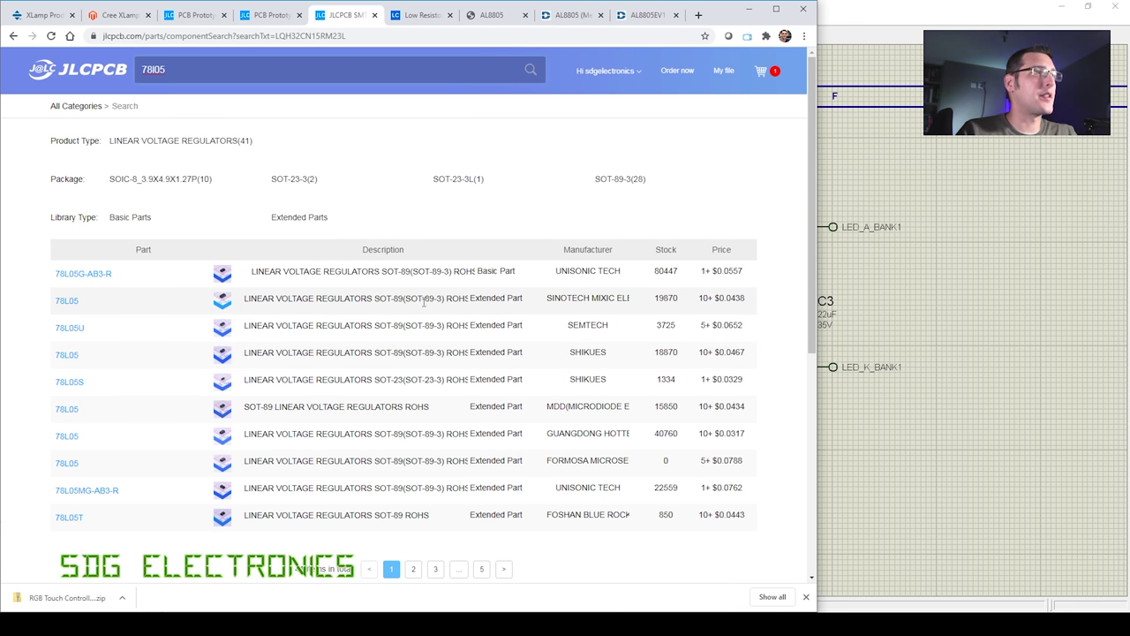
Open the Sinotech 78L05 datasheet and scroll to its page-2 ratings tables
mouse_move(221, 299)
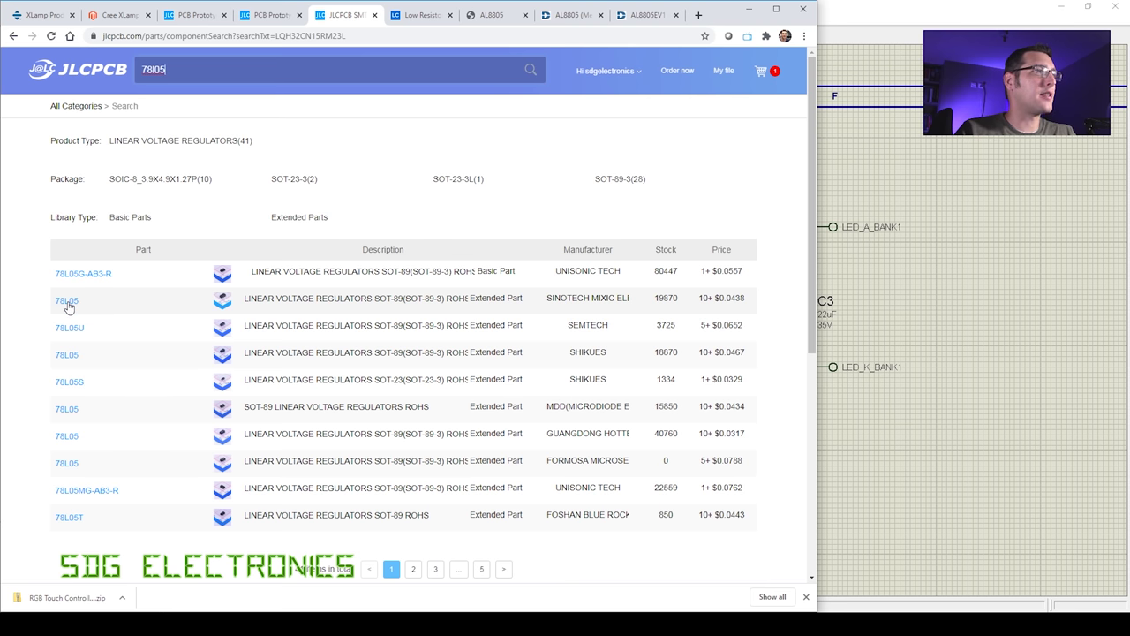
mouse_move(68, 306)
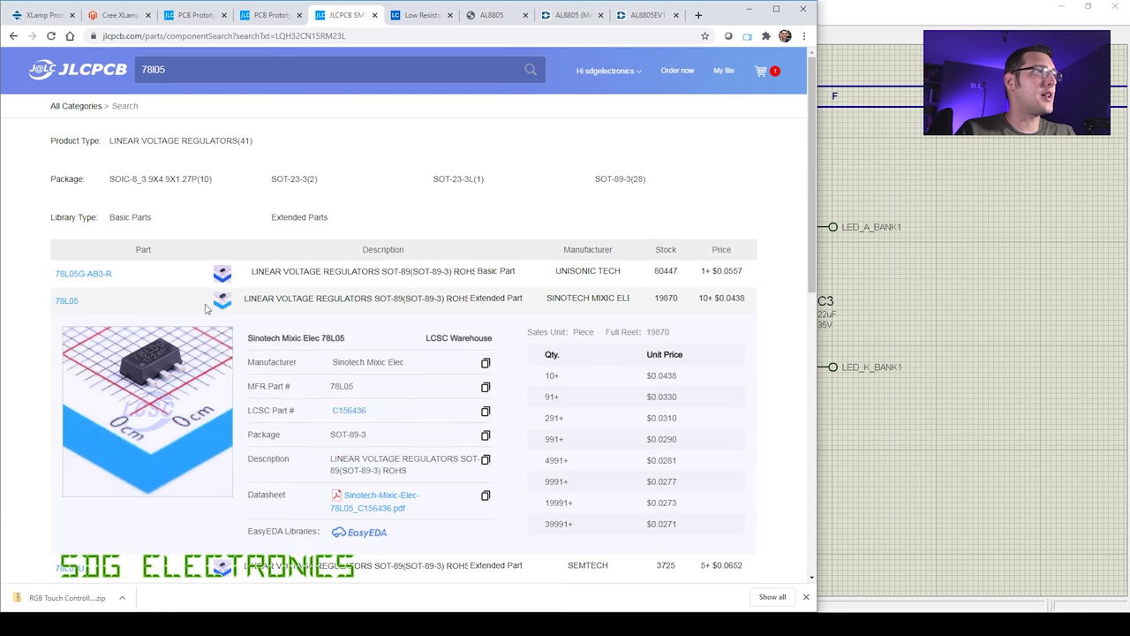
click(377, 503)
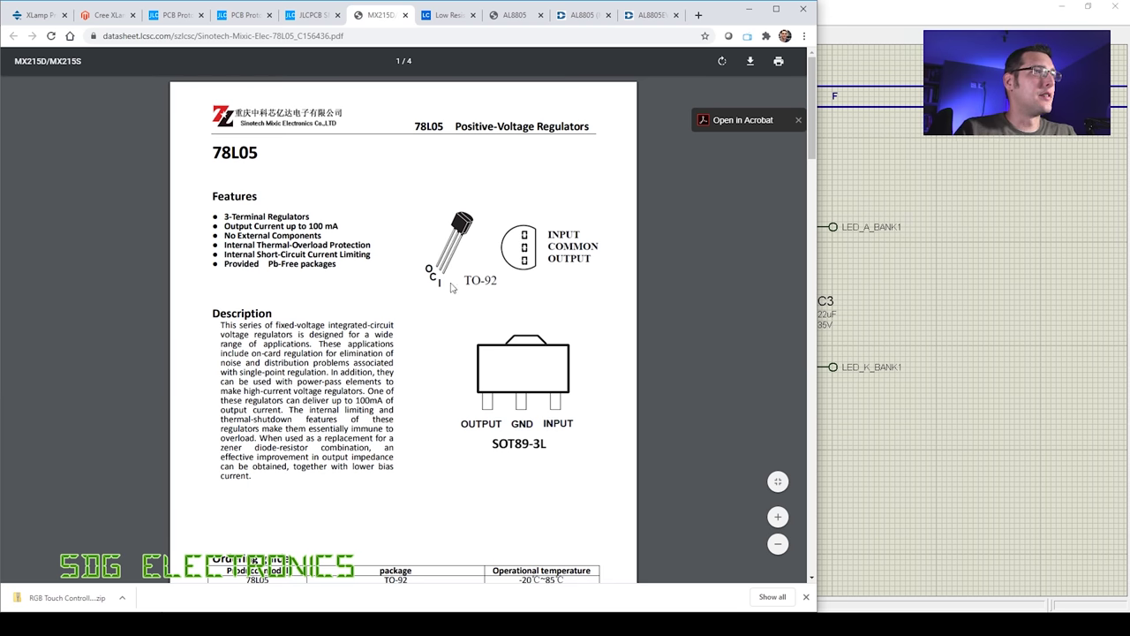
scroll(508, 393, down, 8)
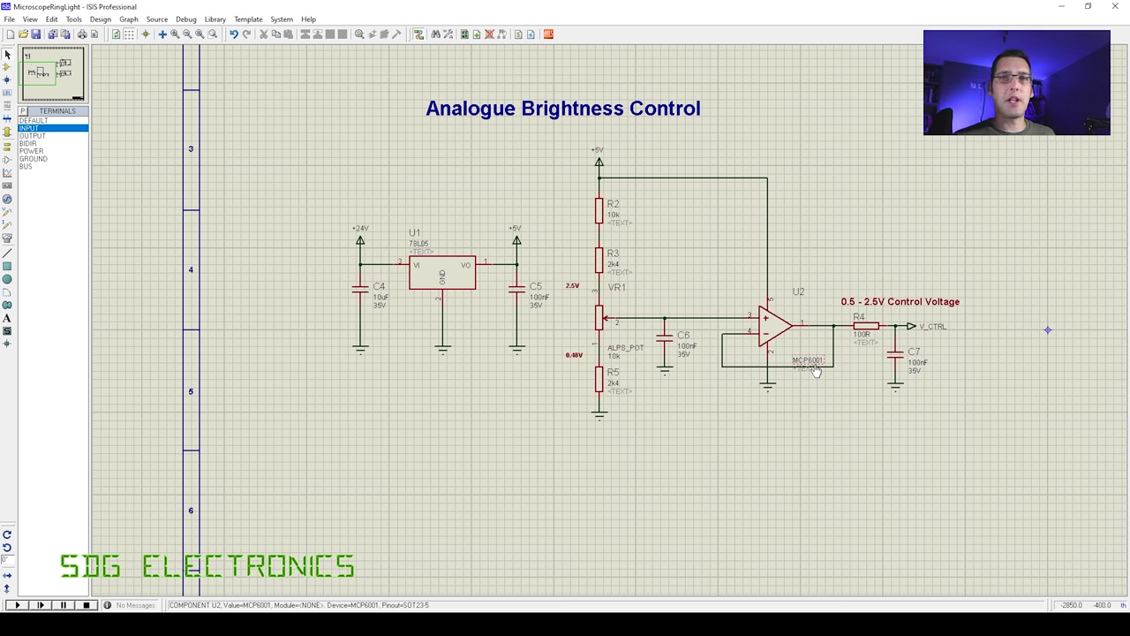
Bring Chrome's Microchip MCP6001 product page in front of the schematic
key(alt+Tab)
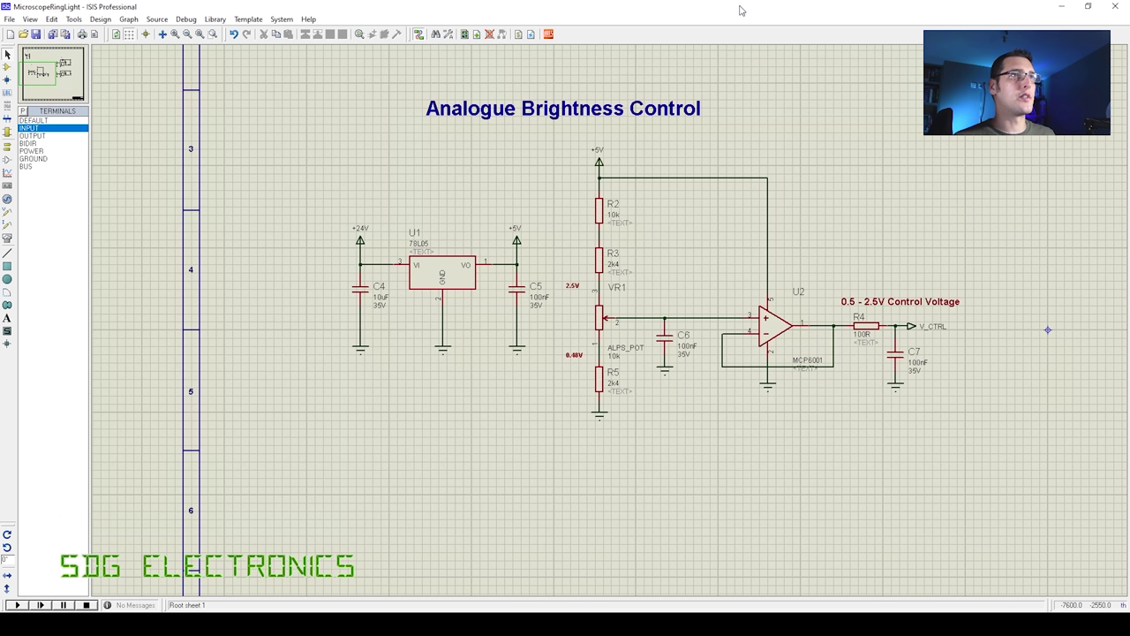
Bring the Analogue Brightness Control schematic back in front of Chrome
click(742, 7)
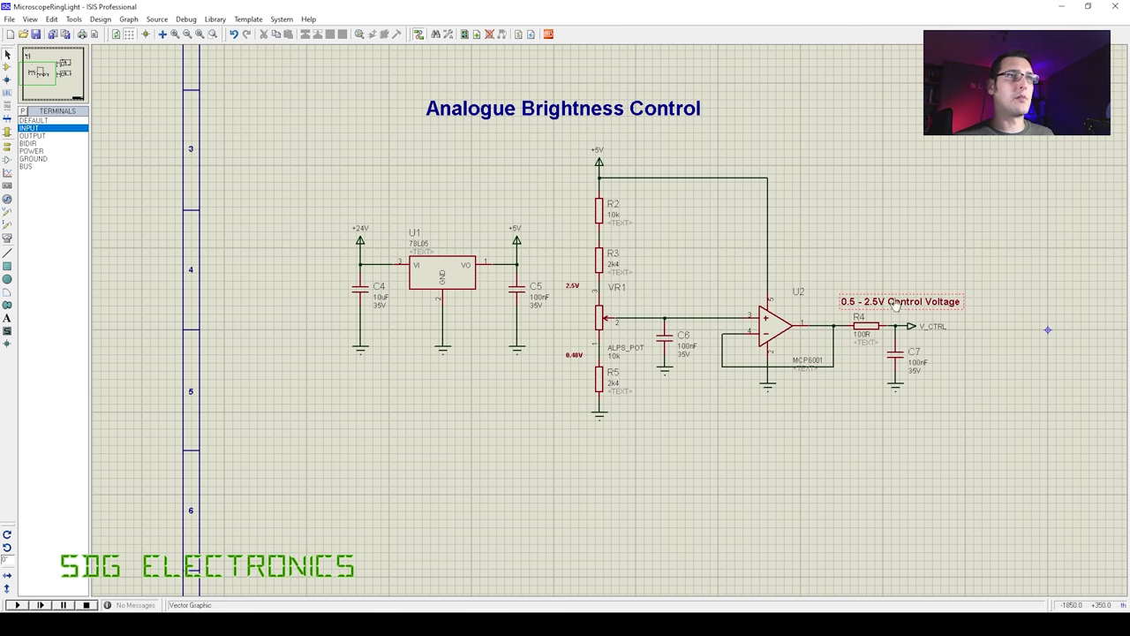
Zoom out and back in to look over the LED Drivers section of the schematic
scroll(896, 309, down, 1)
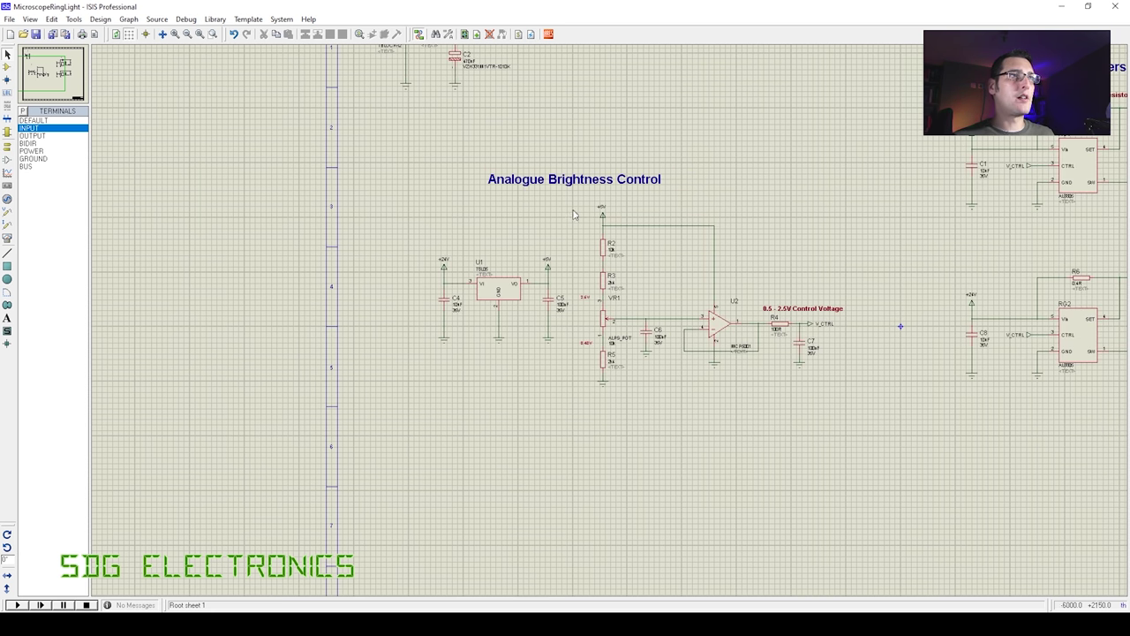
scroll(748, 278, down, 1)
scroll(1026, 253, up, 1)
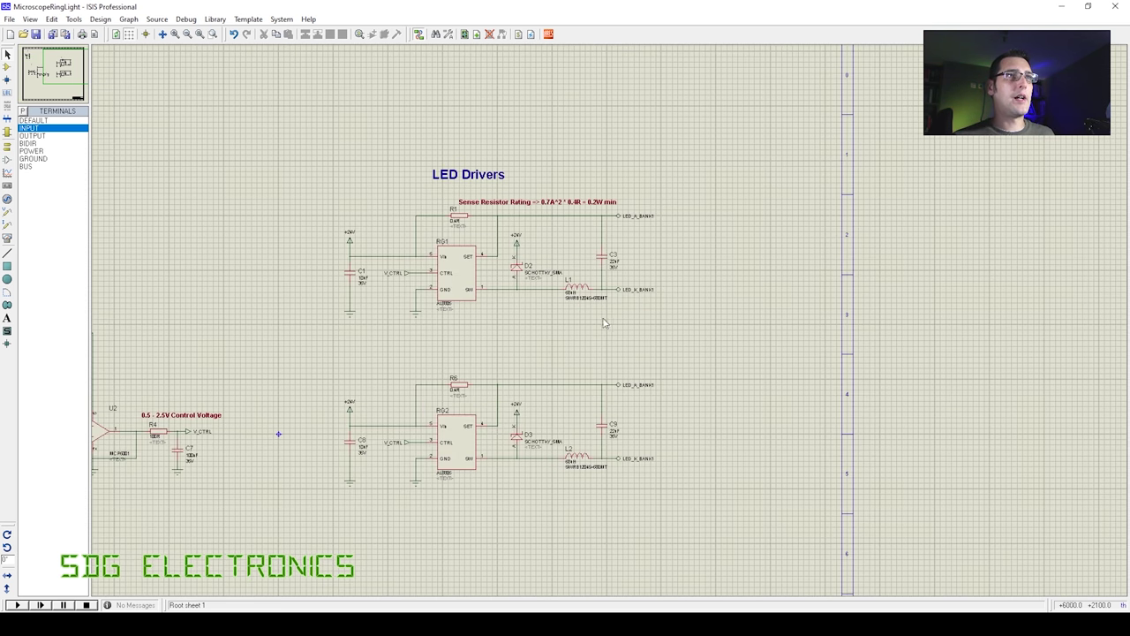
scroll(419, 366, up, 1)
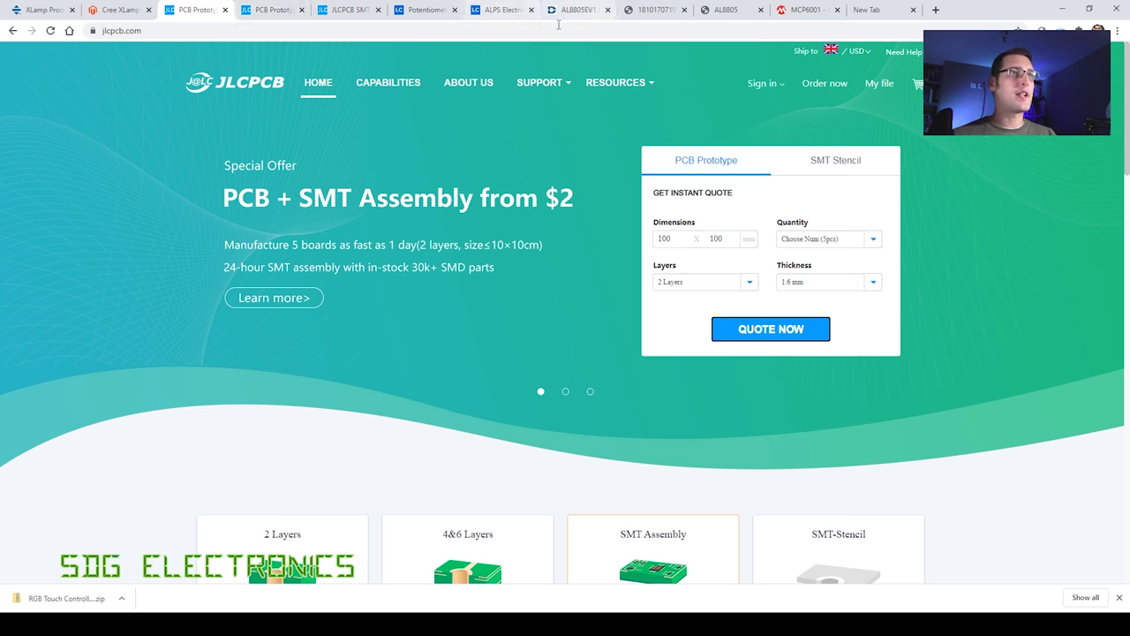
Open the detailed PCB quote and choose white boards with ENIG-RoHS surface finish
click(764, 332)
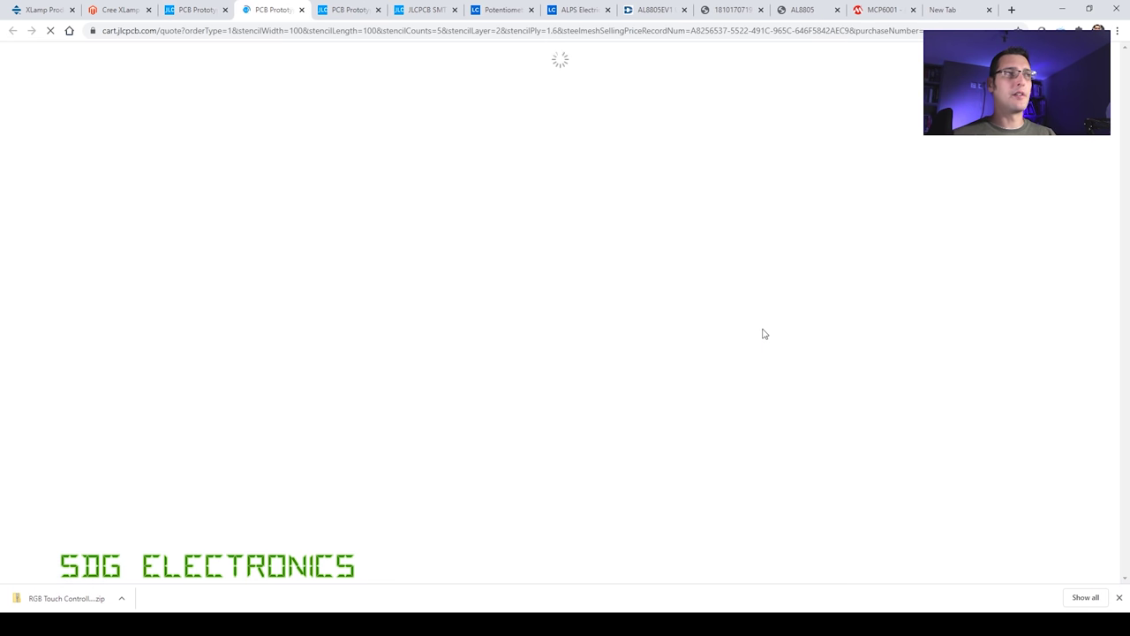
scroll(370, 274, down, 1)
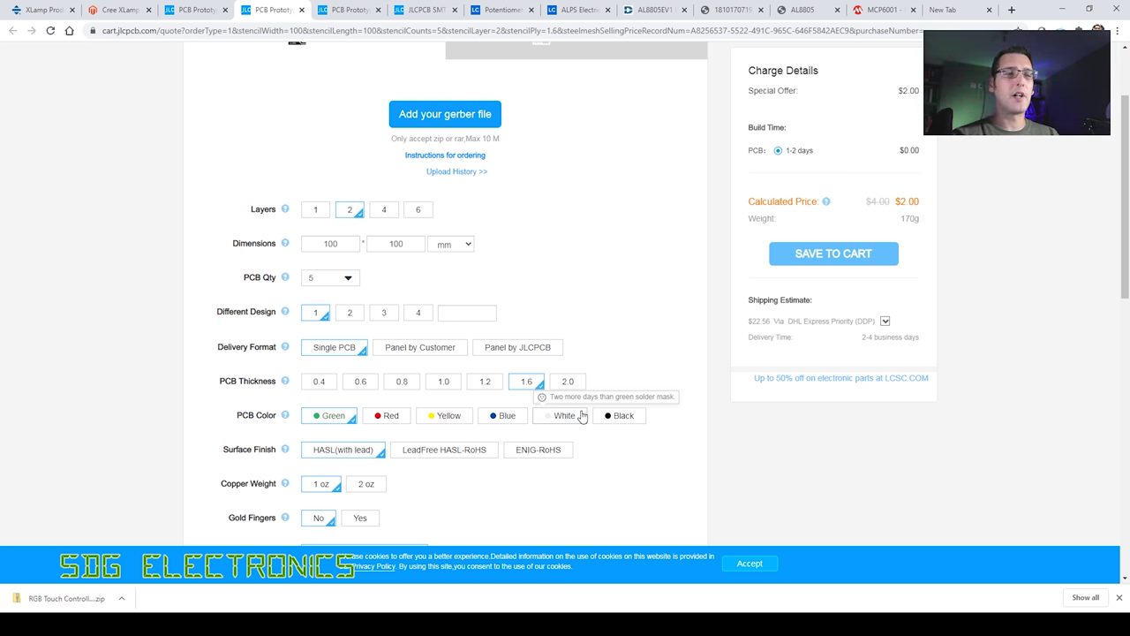
click(552, 416)
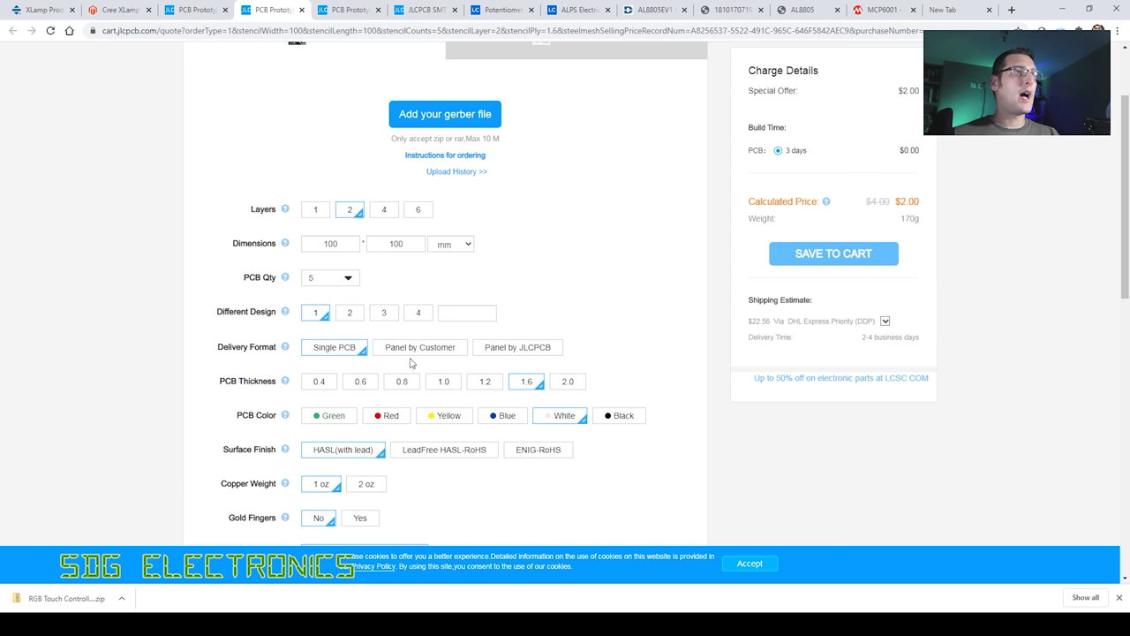
click(547, 451)
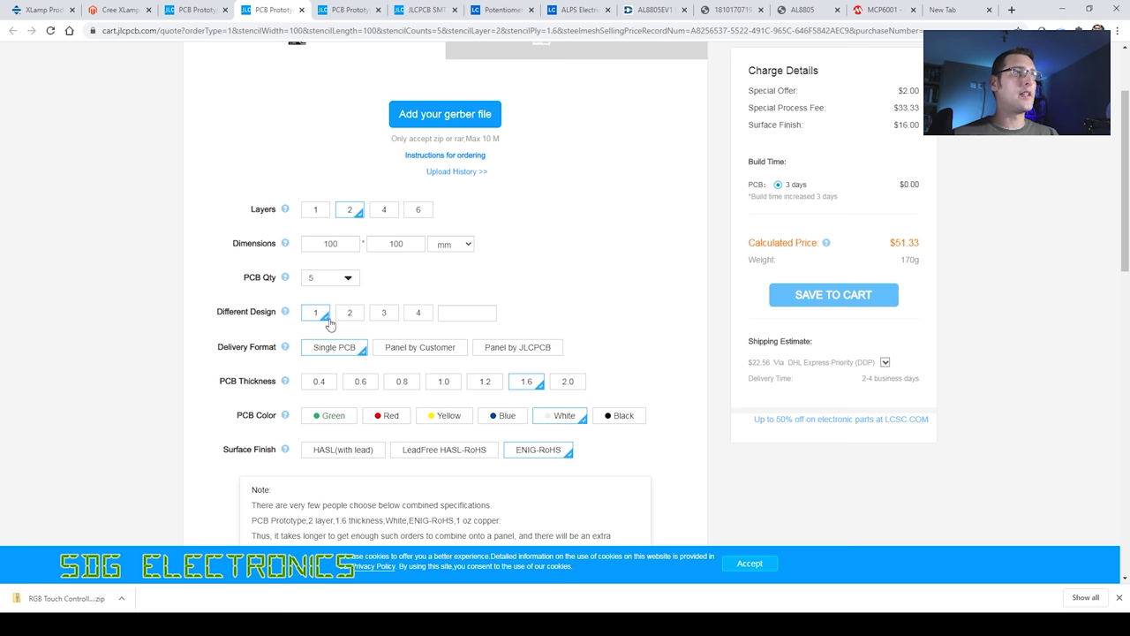
Try a 25×25 mm board size, reset it to 100×100 mm, and select Panel by Customer
double_click(310, 243)
text(25)
double_click(376, 243)
text(25)
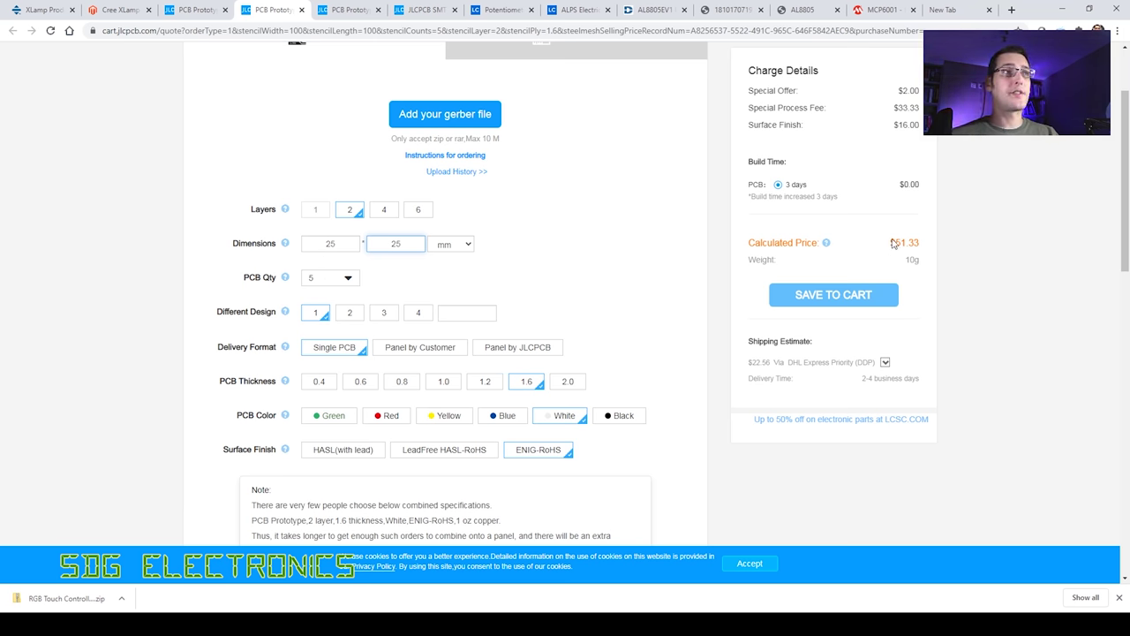
drag(337, 242, 300, 247)
text(100)
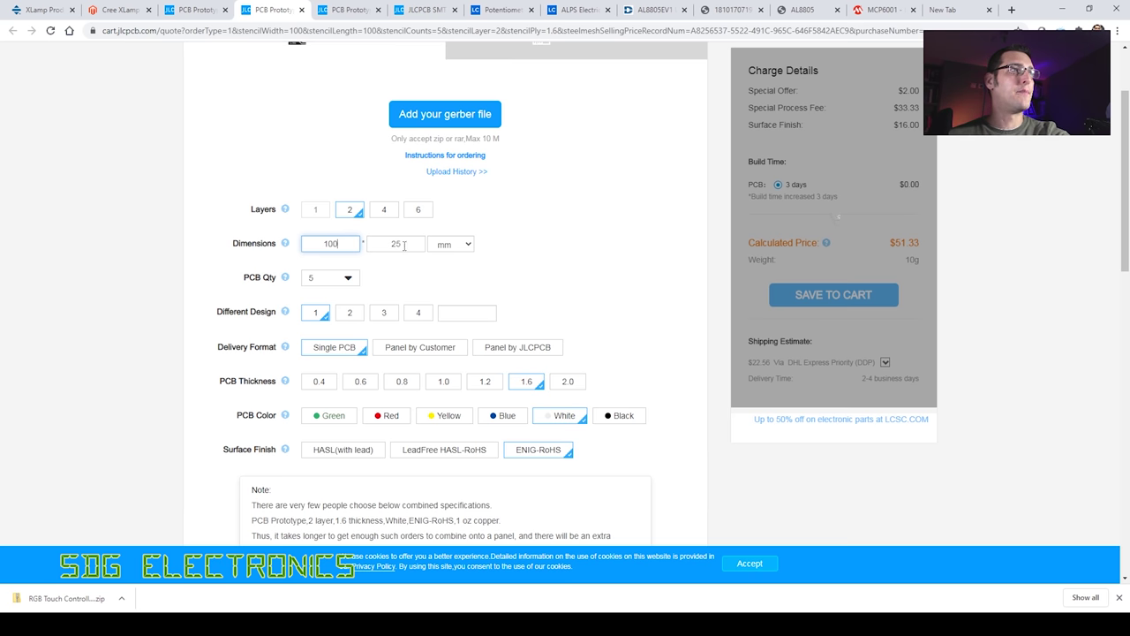
key(Tab)
text(100)
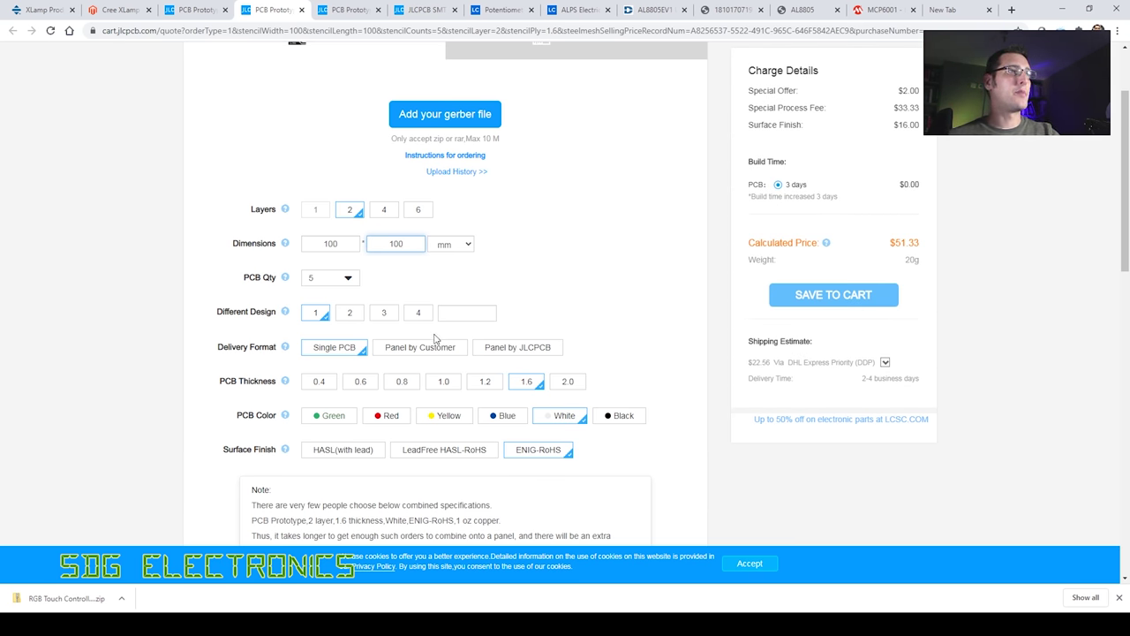
click(427, 351)
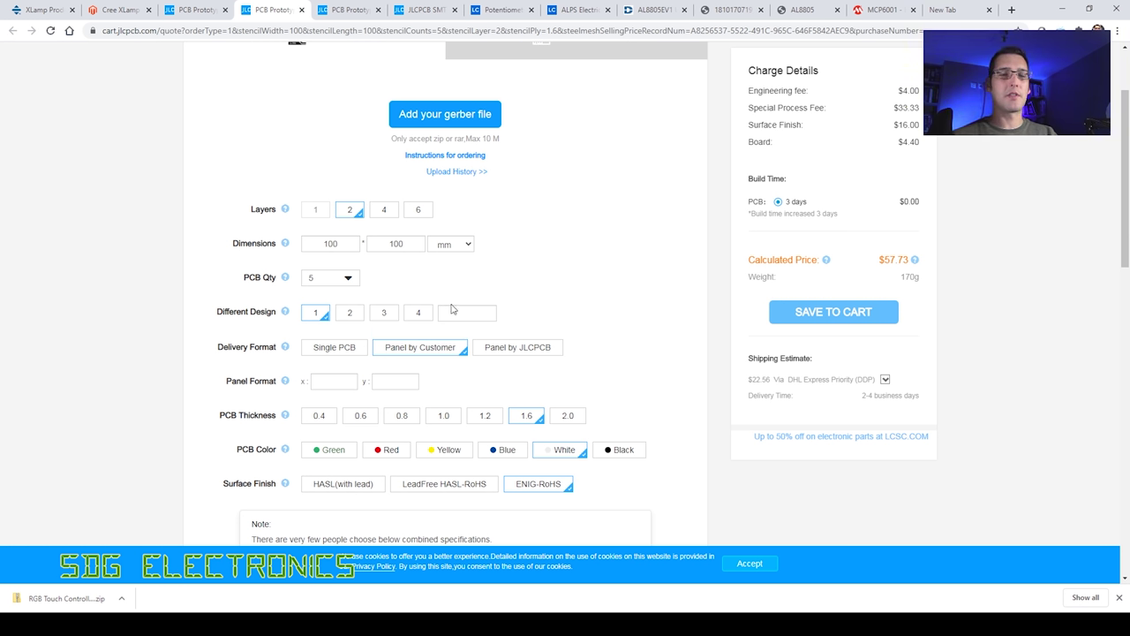
Compare 0.8, 0.6 and 0.4 mm thicknesses, then settle on 0.6 mm with white boards
scroll(456, 363, down, 1)
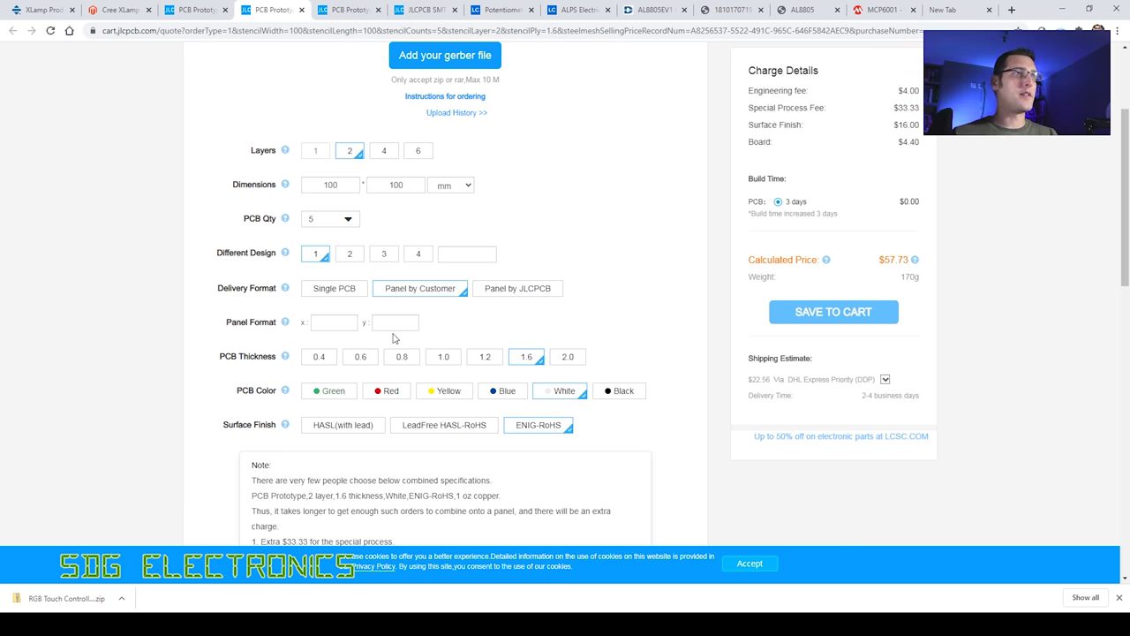
click(404, 358)
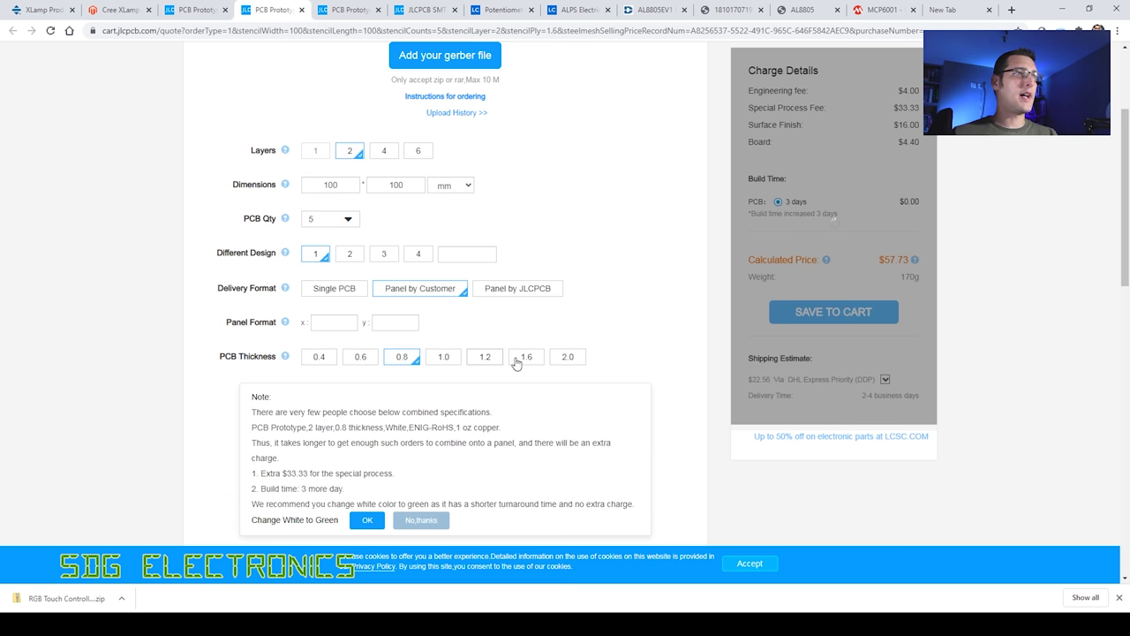
mouse_move(914, 265)
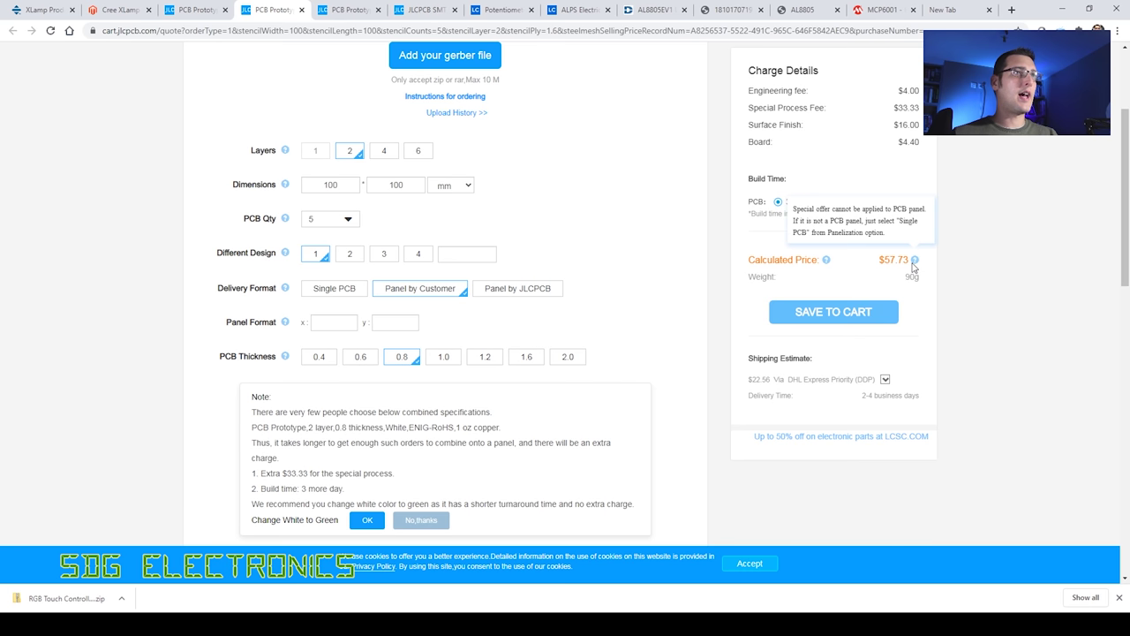
click(362, 362)
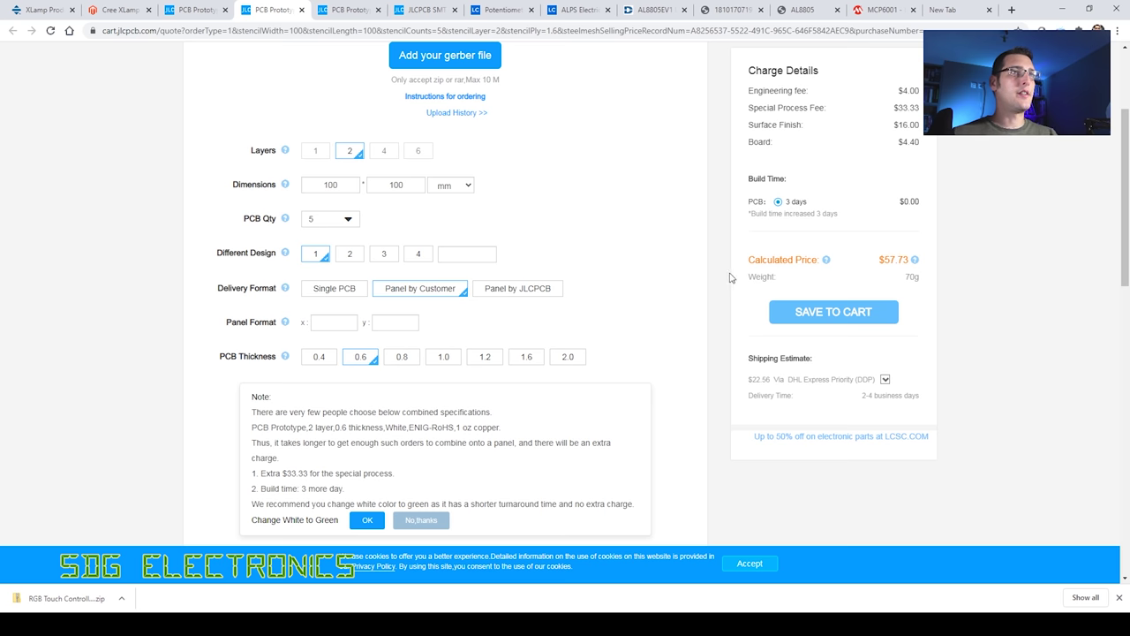
click(318, 357)
scroll(569, 381, down, 1)
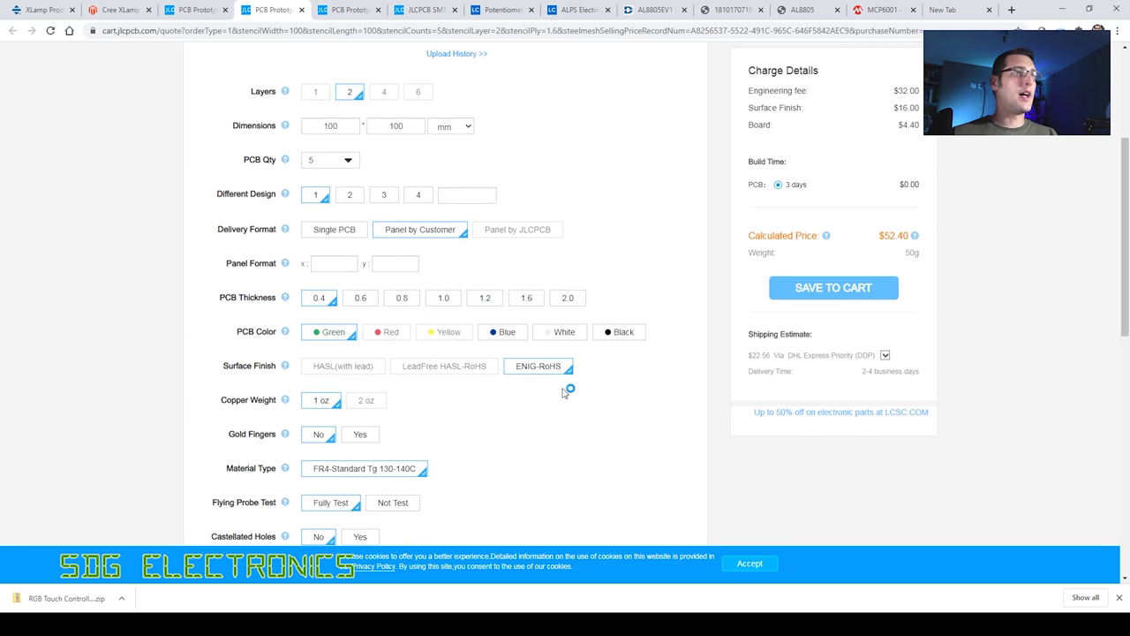
click(564, 331)
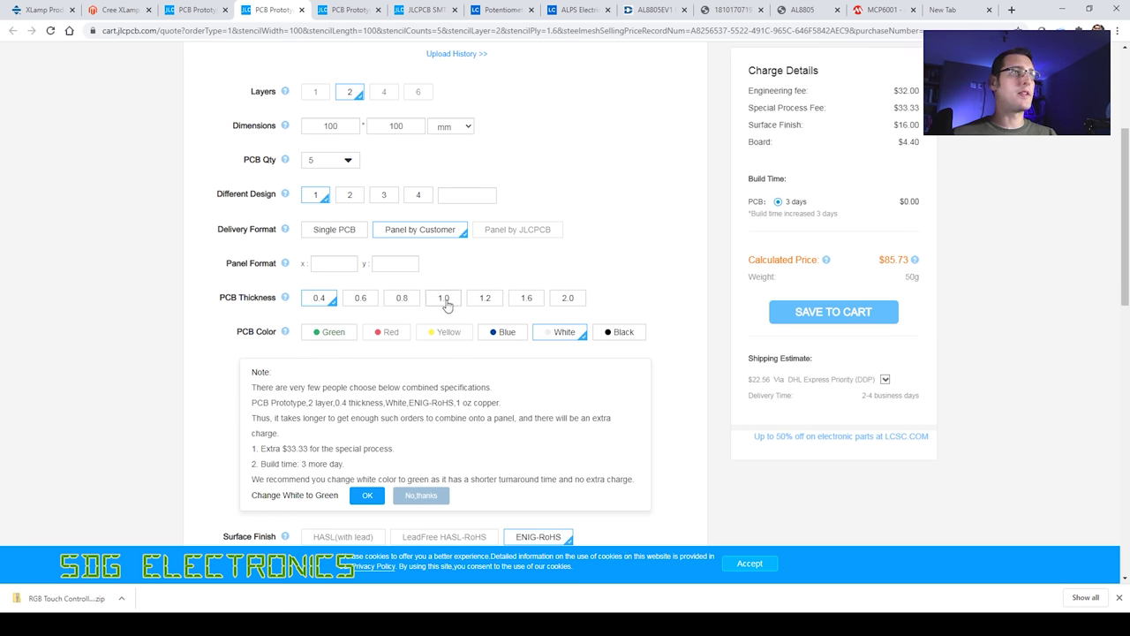
click(360, 298)
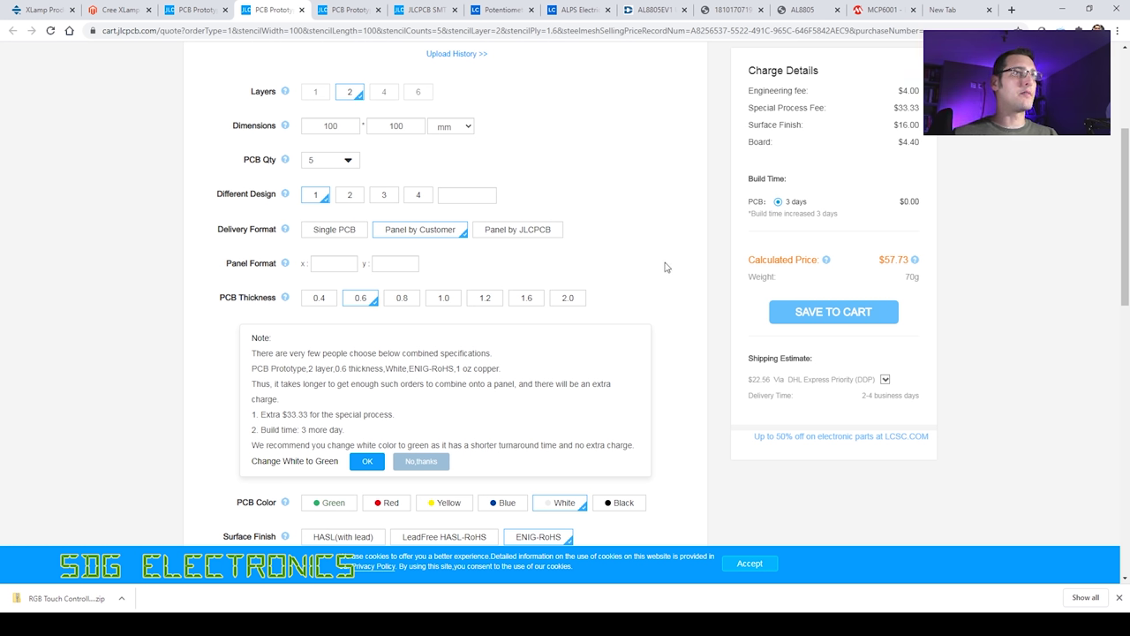
scroll(662, 275, down, 3)
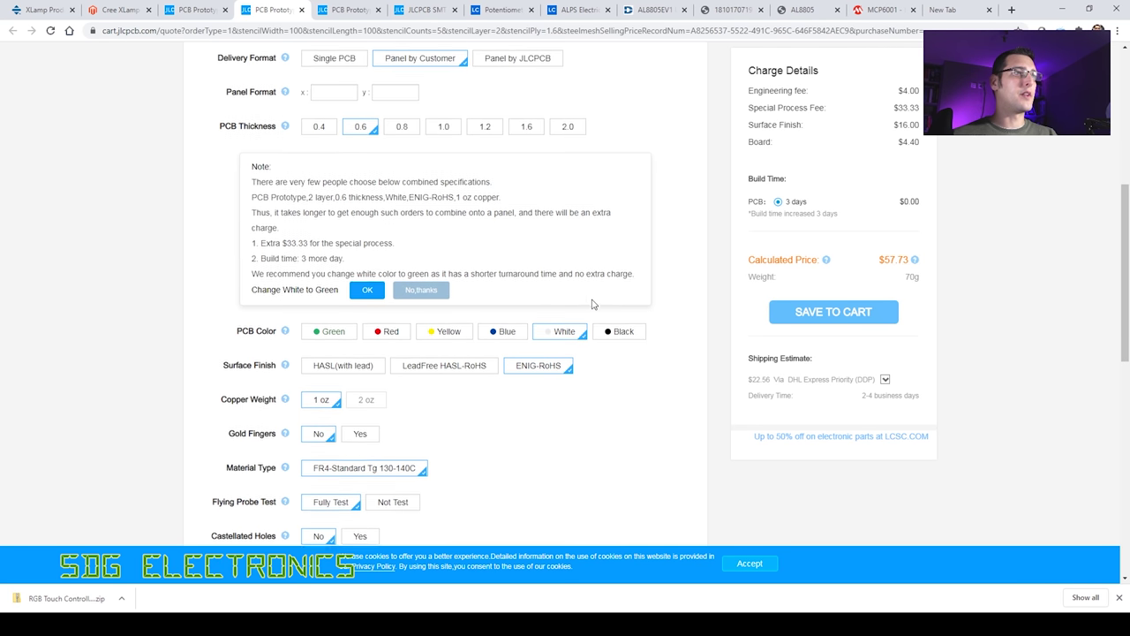
scroll(658, 296, down, 1)
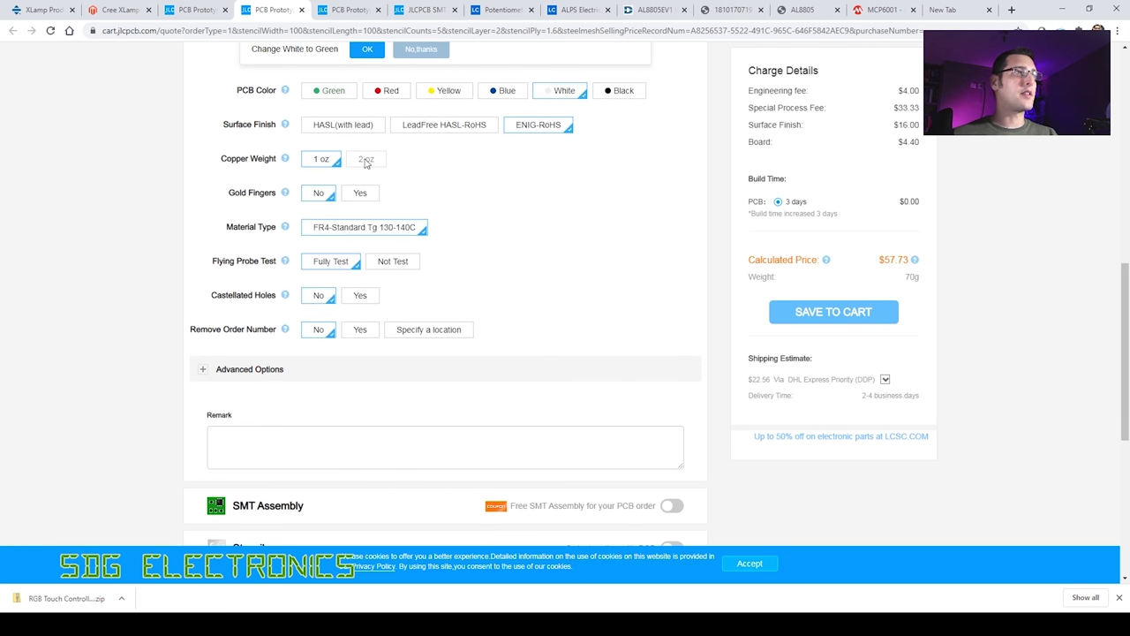
scroll(499, 307, up, 4)
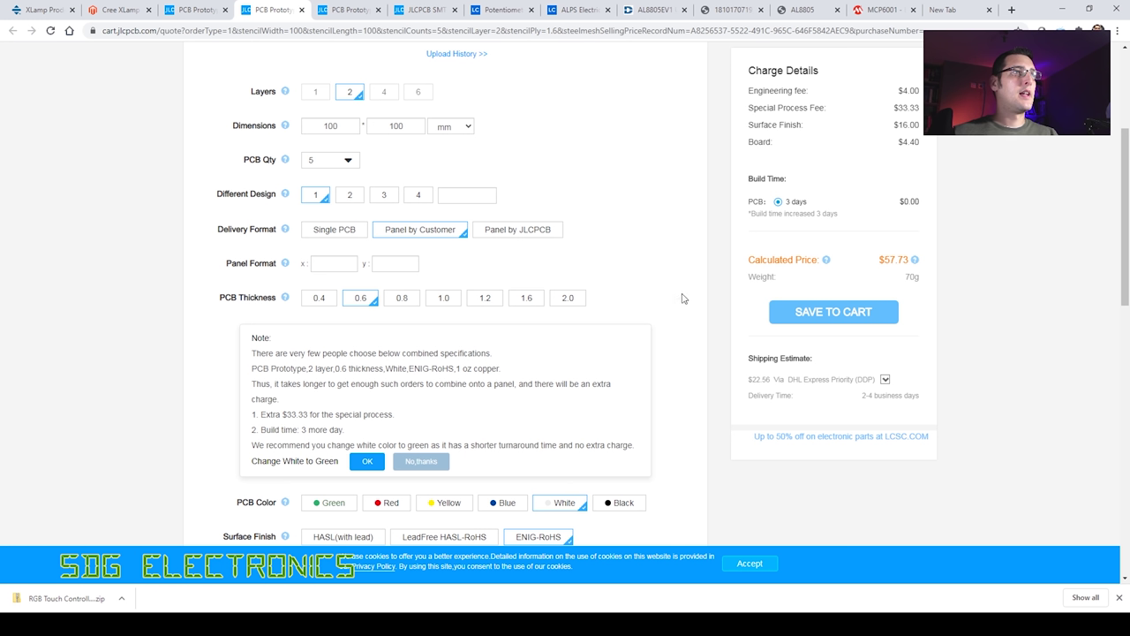